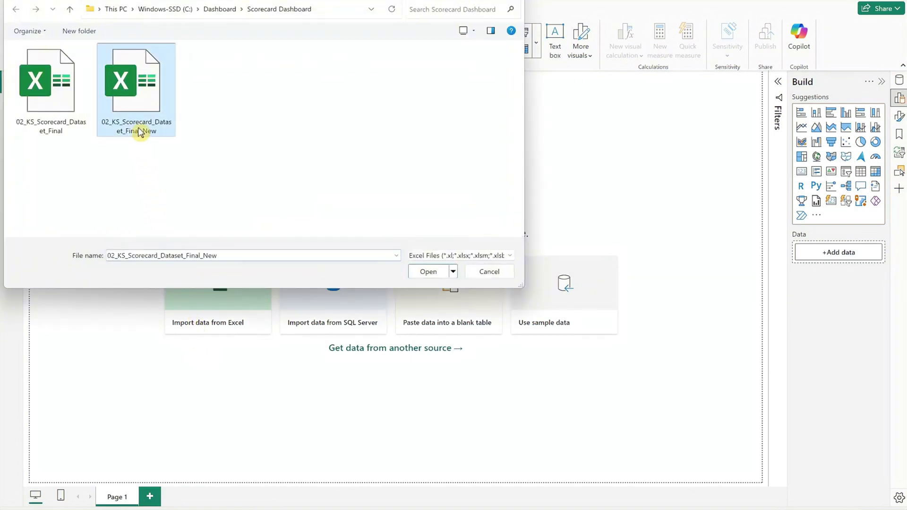
- Open the 02_KS_Scorecard_Dataset_Final_New workbook and pick the _kpi, _pillar and _tracker tables for transforming
{"action": "left_click", "coordinate": [417, 272]}
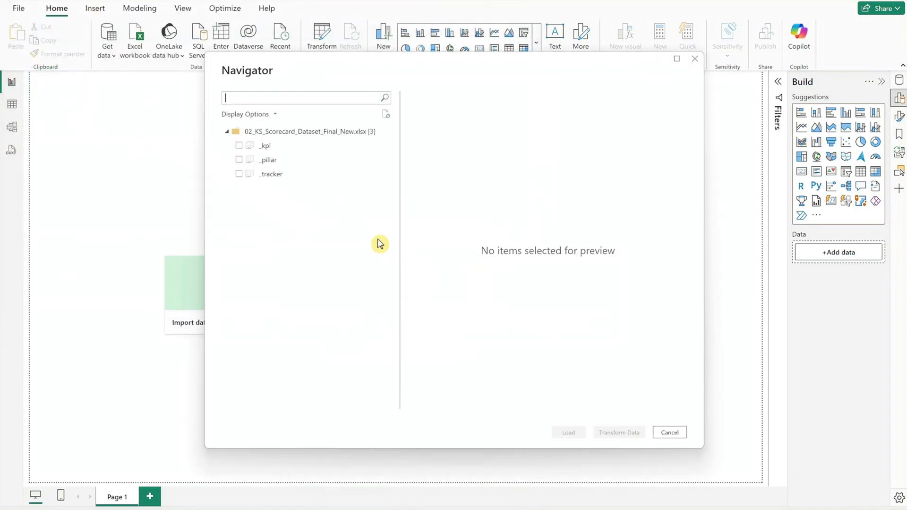
{"action": "left_click", "coordinate": [239, 146]}
{"action": "left_click", "coordinate": [239, 160]}
{"action": "left_click", "coordinate": [239, 174]}
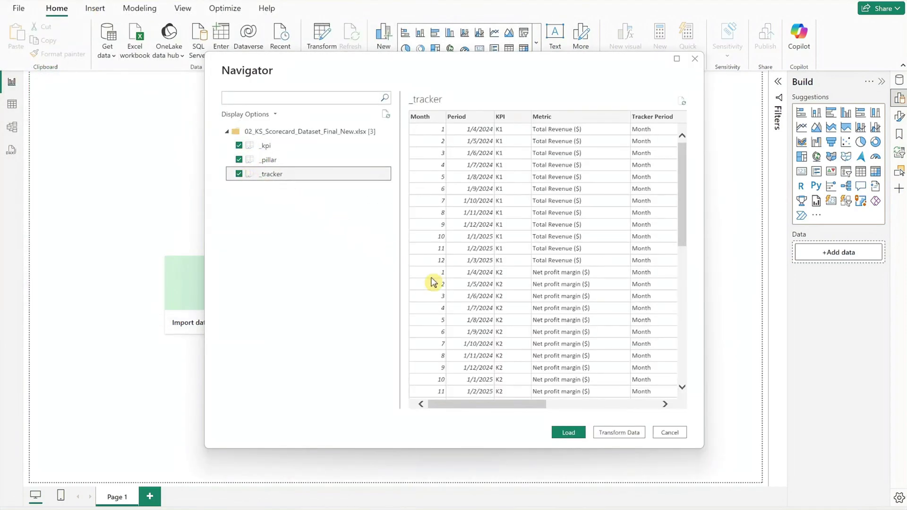
{"action": "left_click", "coordinate": [614, 432]}
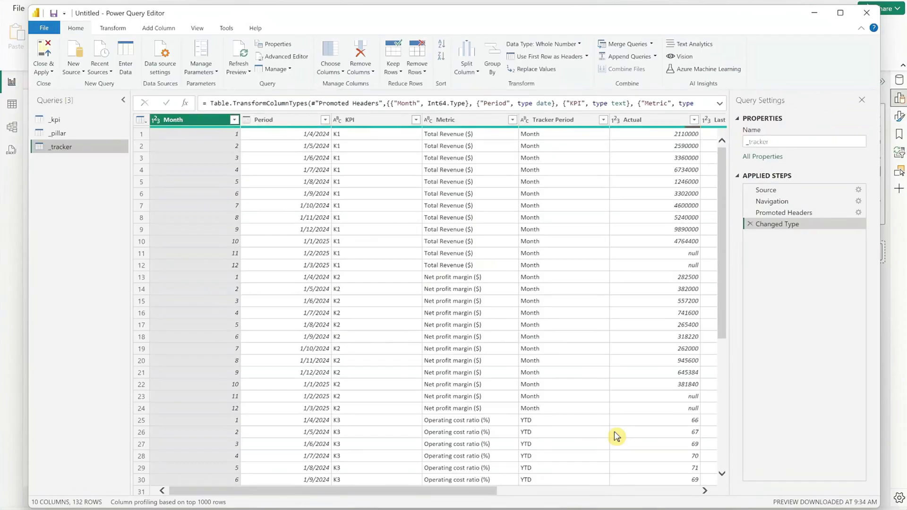
- Promote _pillar's first row to headers and load all three tables into the model
{"action": "left_click", "coordinate": [97, 135]}
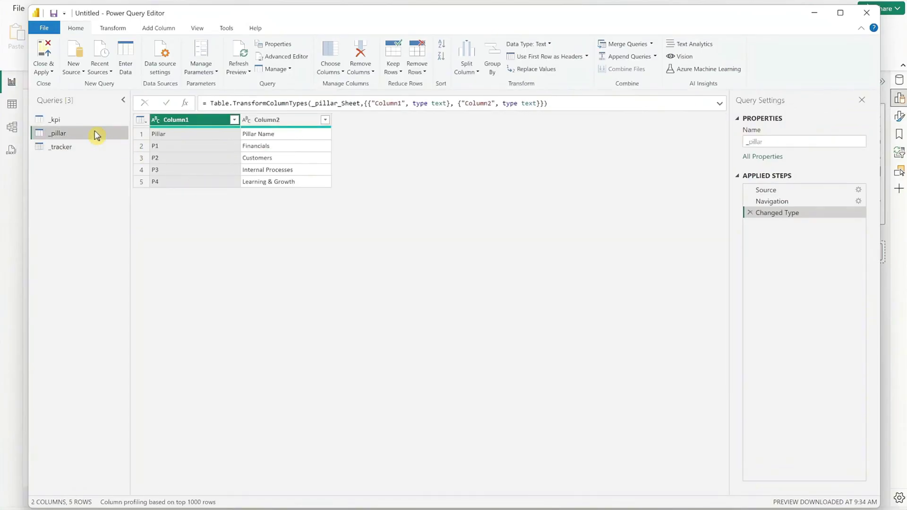
{"action": "left_click", "coordinate": [539, 58]}
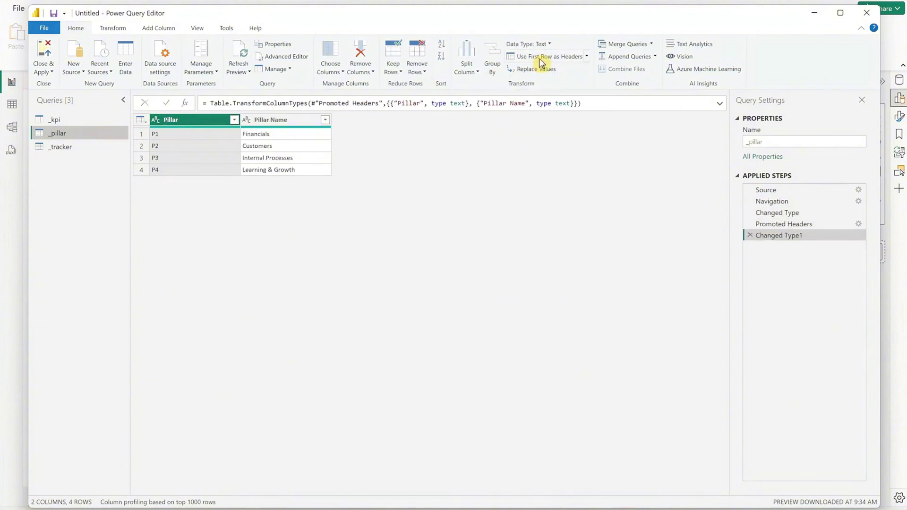
{"action": "left_click", "coordinate": [43, 59]}
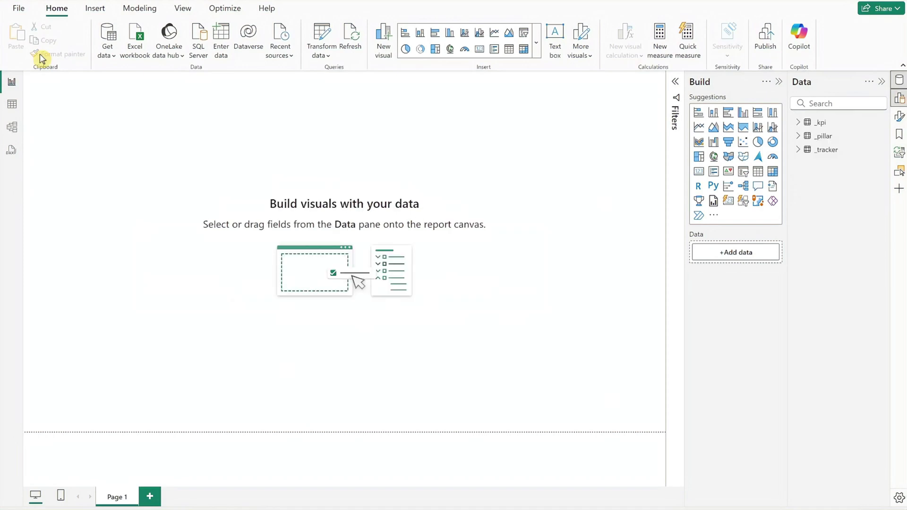
{"action": "left_click", "coordinate": [13, 128]}
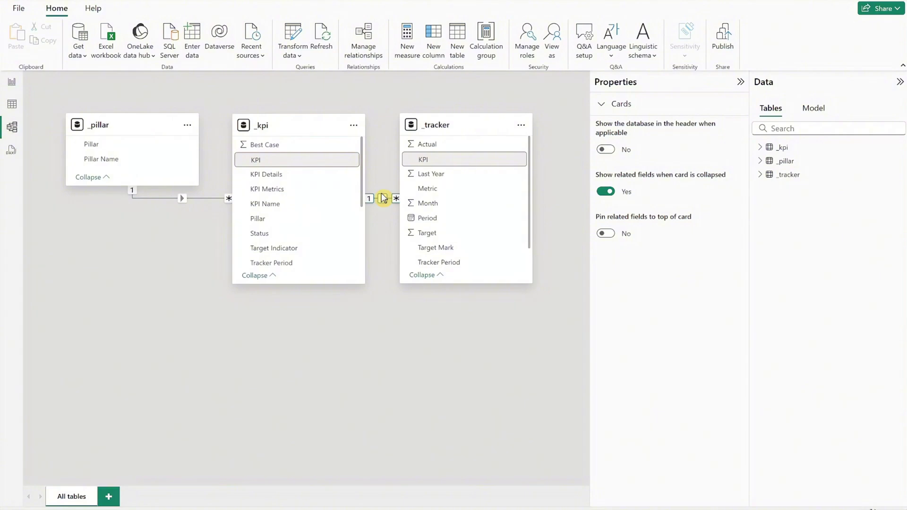
{"action": "left_click", "coordinate": [12, 84]}
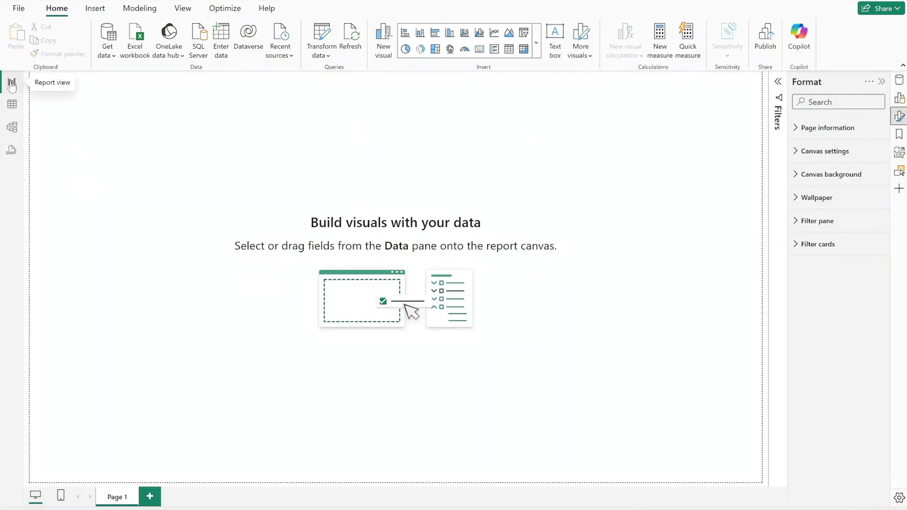
- Set BG_01.png as the canvas background image at 0% transparency
{"action": "left_click", "coordinate": [805, 175]}
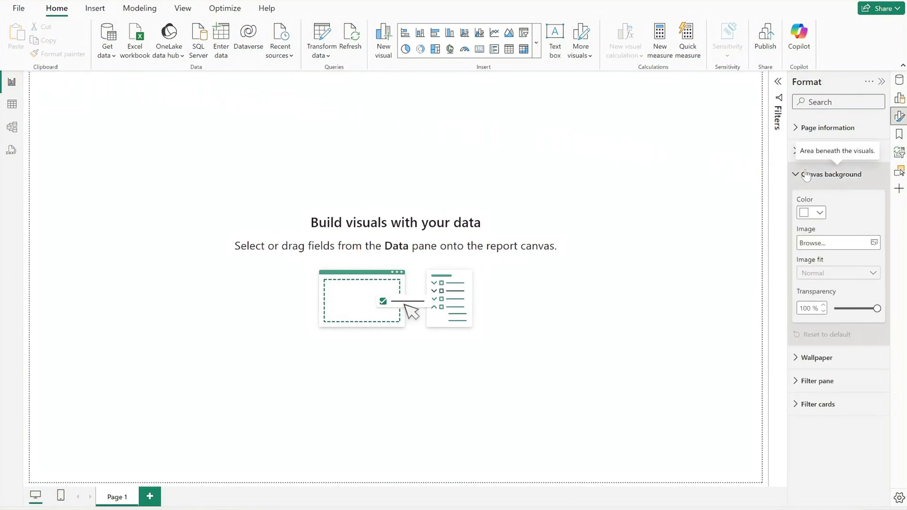
{"action": "left_click", "coordinate": [812, 243]}
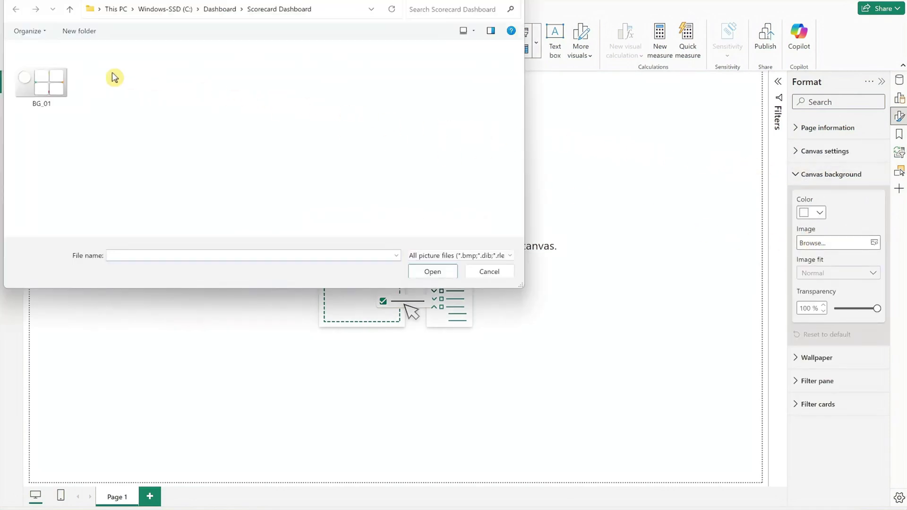
{"action": "left_click", "coordinate": [42, 76]}
{"action": "left_click", "coordinate": [433, 272]}
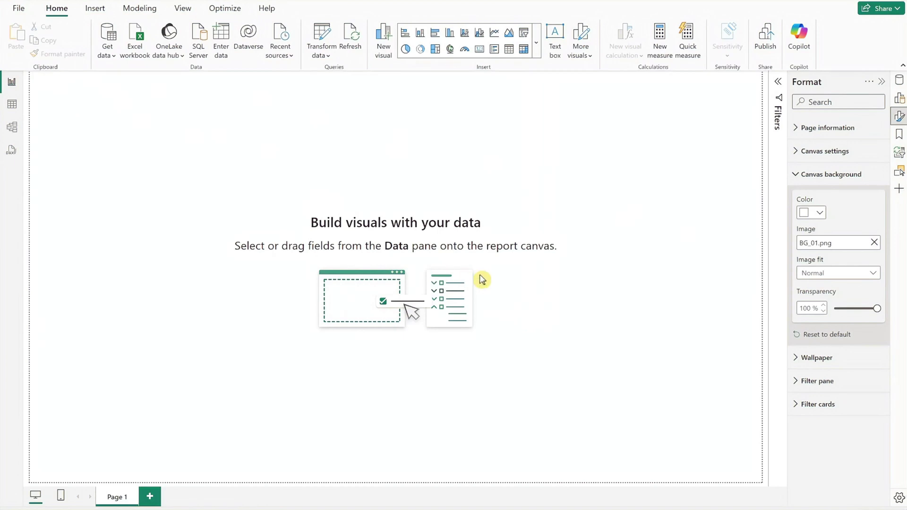
{"action": "left_click_drag", "start_coordinate": [876, 308], "coordinate": [835, 309]}
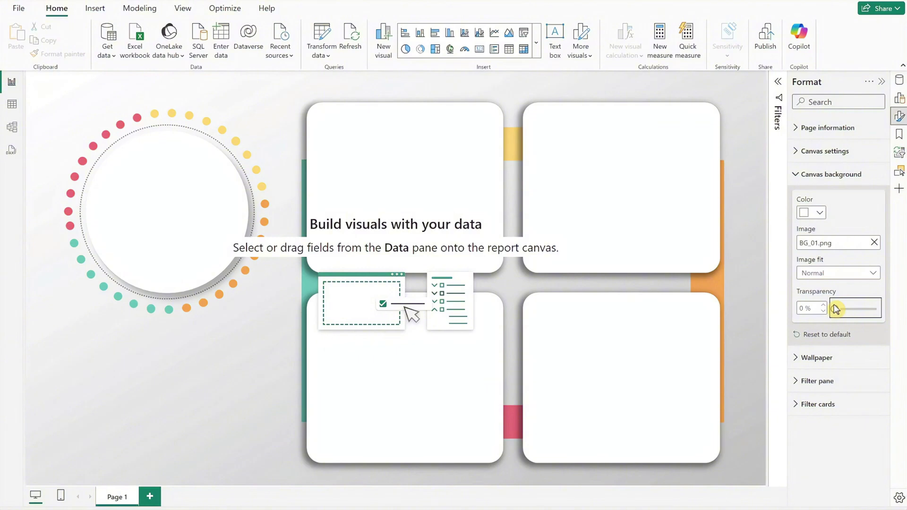
- Add a text box reading 'Balanced Scorecard' in Candara 54, dark green #084517
{"action": "left_click", "coordinate": [556, 55]}
{"action": "left_click", "coordinate": [253, 83]}
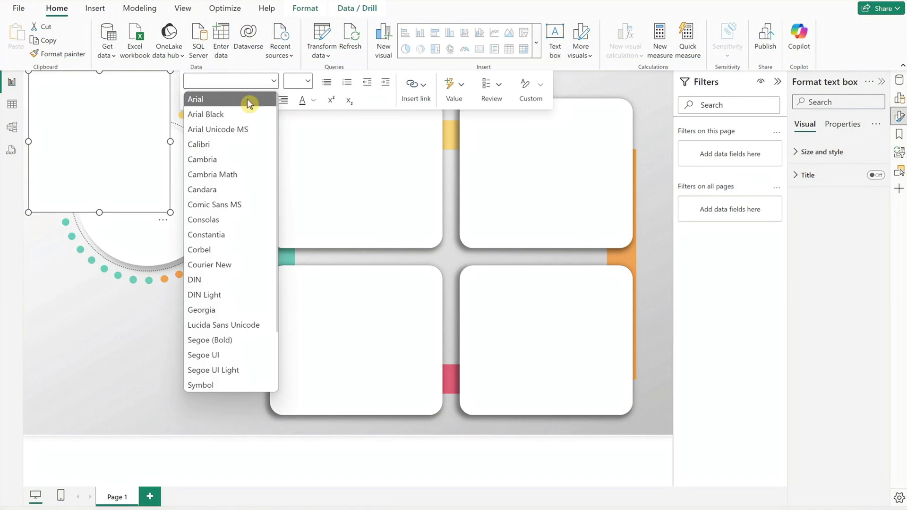
{"action": "left_click", "coordinate": [233, 194]}
{"action": "left_click", "coordinate": [299, 83]}
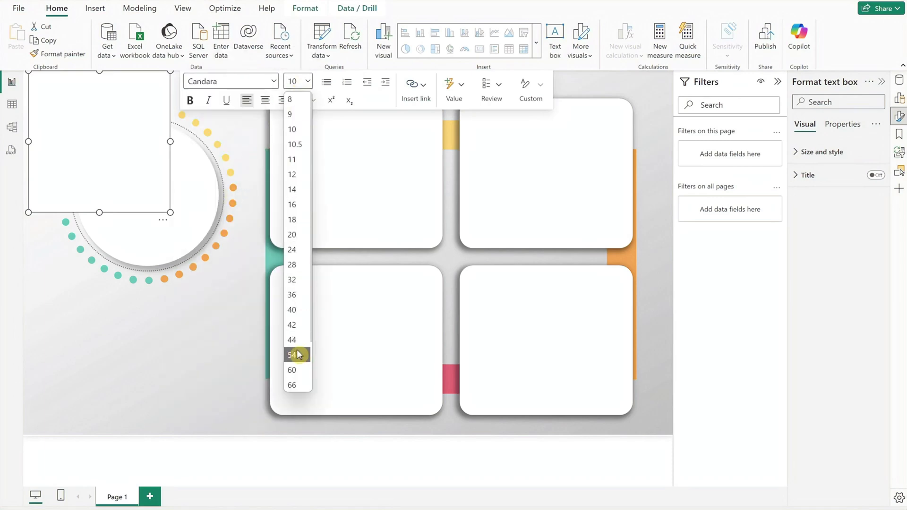
{"action": "left_click", "coordinate": [298, 355]}
{"action": "left_click", "coordinate": [313, 100]}
{"action": "left_click", "coordinate": [350, 294]}
{"action": "type", "text": "Balanced Scorecard"}
{"action": "left_click", "coordinate": [349, 318]}
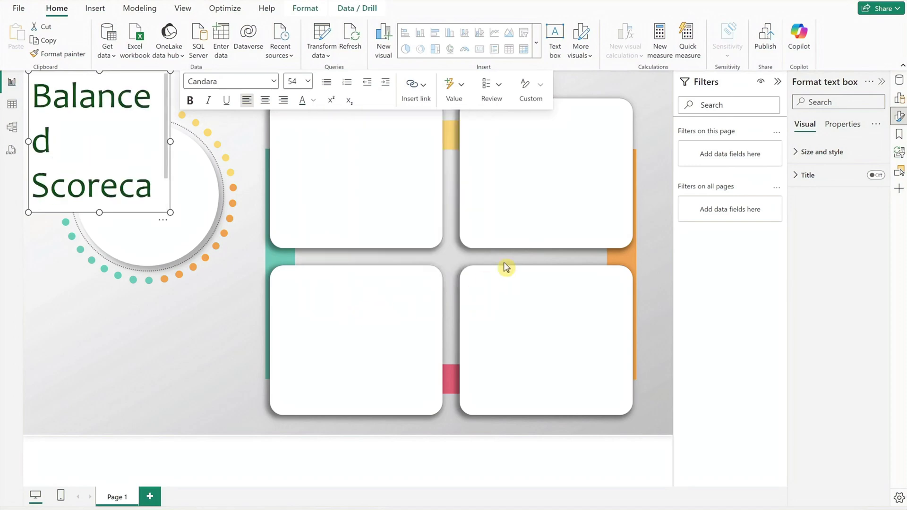
- Size the title box to height 210, width 367 at position 60/429, with background off
{"action": "left_click", "coordinate": [777, 82]}
{"action": "left_click", "coordinate": [822, 152]}
{"action": "double_click", "coordinate": [813, 209]}
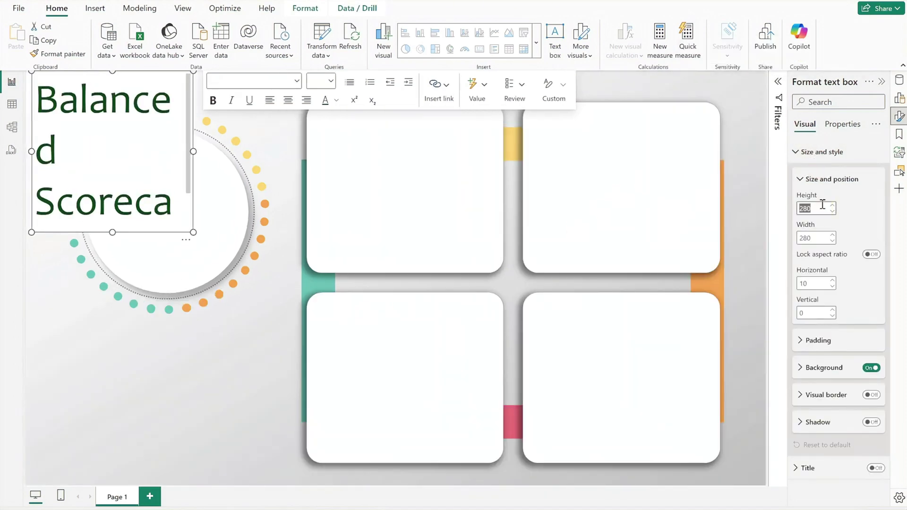
{"action": "type", "text": "210"}
{"action": "double_click", "coordinate": [814, 237]}
{"action": "type", "text": "367"}
{"action": "double_click", "coordinate": [813, 284]}
{"action": "type", "text": "60"}
{"action": "double_click", "coordinate": [813, 313]}
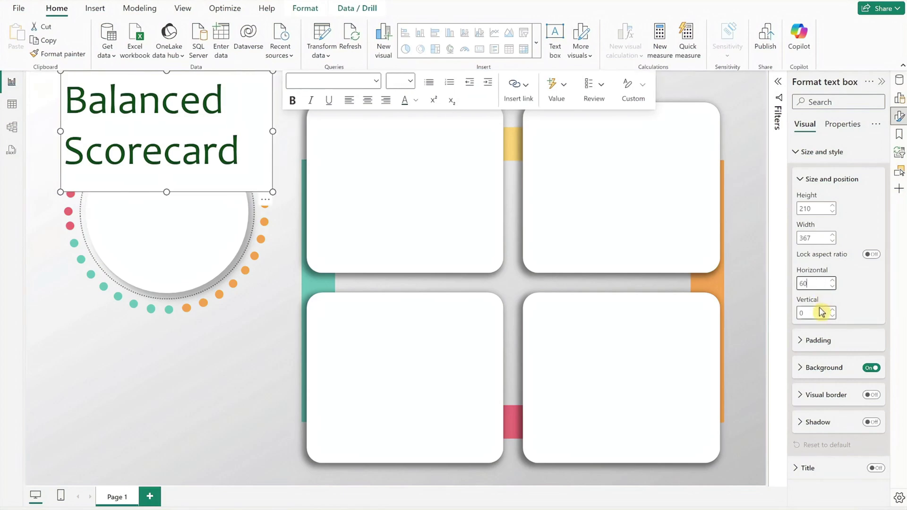
{"action": "type", "text": "429"}
{"action": "left_click", "coordinate": [870, 368]}
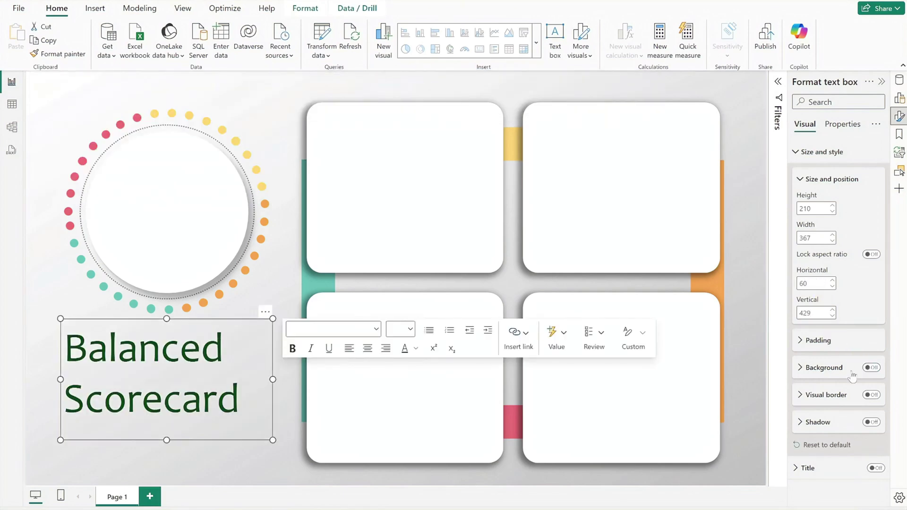
- Centre-align the title text, then begin a new manual table for measures
{"action": "left_click_drag", "start_coordinate": [66, 338], "coordinate": [267, 397]}
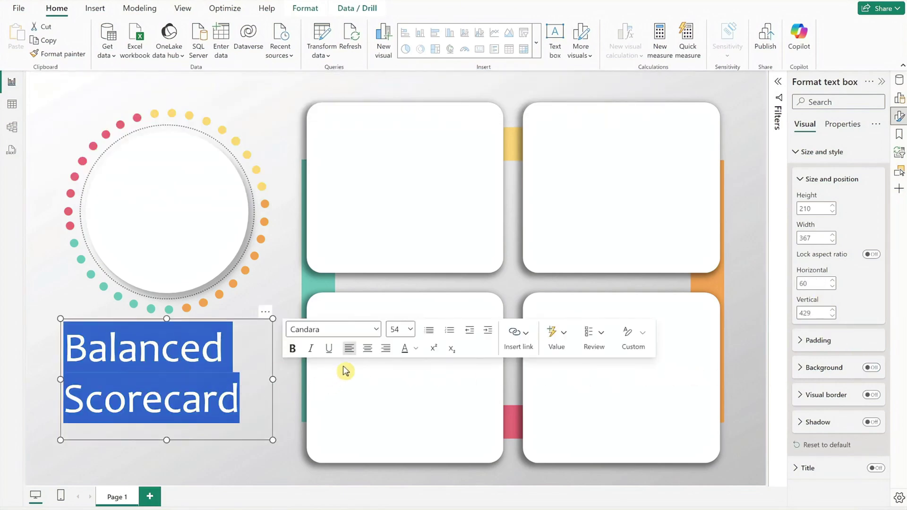
{"action": "left_click", "coordinate": [367, 348]}
{"action": "left_click", "coordinate": [369, 370]}
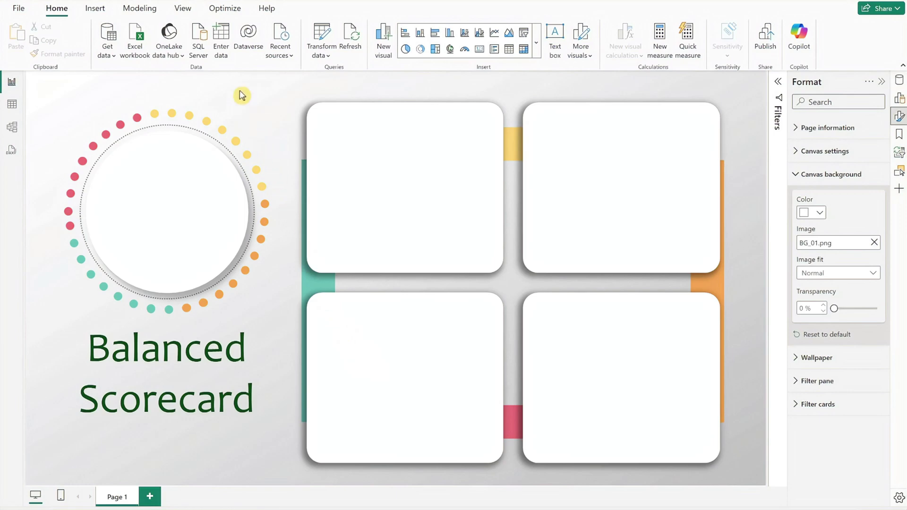
{"action": "left_click", "coordinate": [220, 52]}
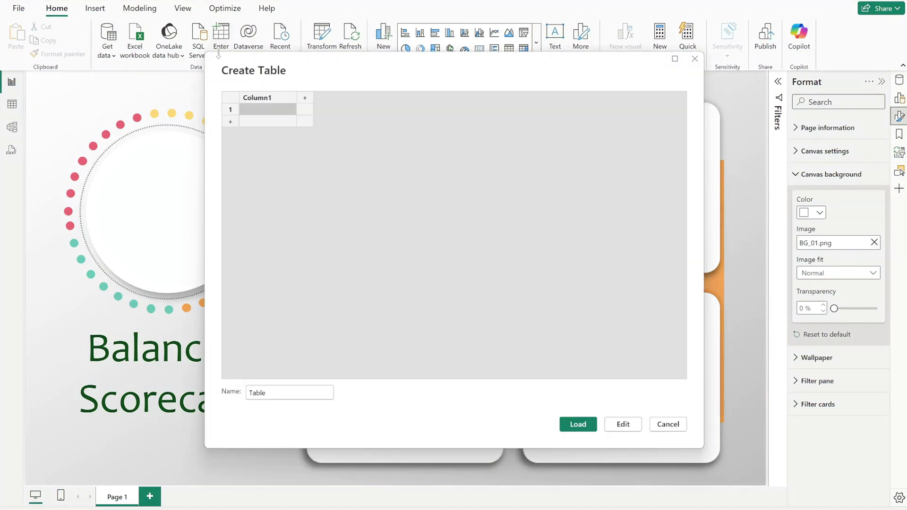
- Create the Measure Table and show the Data field list
{"action": "left_click", "coordinate": [250, 393]}
{"action": "type", "text": "Measure"}
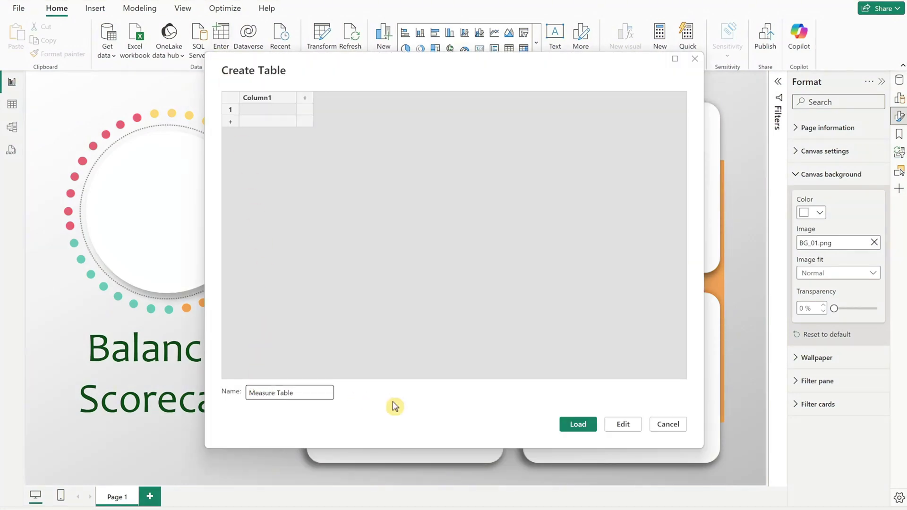
{"action": "left_click", "coordinate": [576, 424]}
{"action": "left_click", "coordinate": [881, 81]}
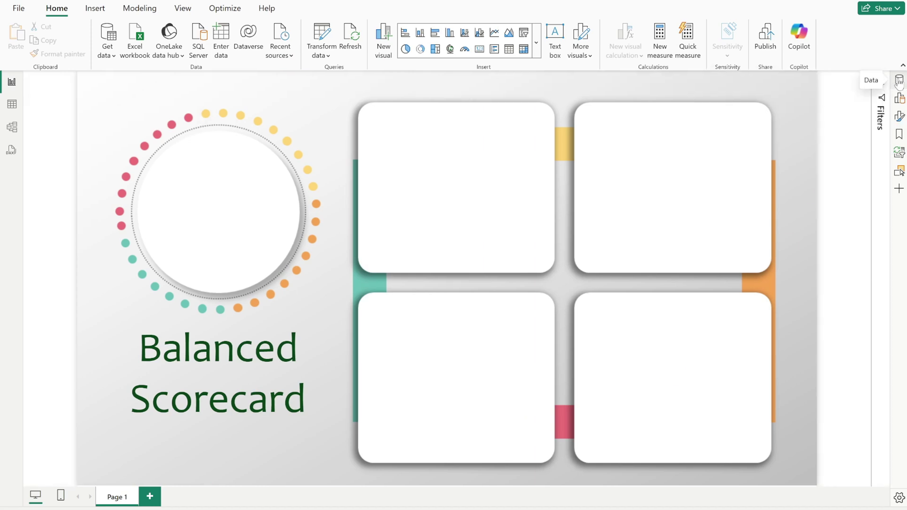
{"action": "left_click", "coordinate": [899, 80]}
- Add the Weighted Score measure to Measure Table and delete its Column1
{"action": "right_click", "coordinate": [849, 165]}
{"action": "left_click", "coordinate": [835, 188]}
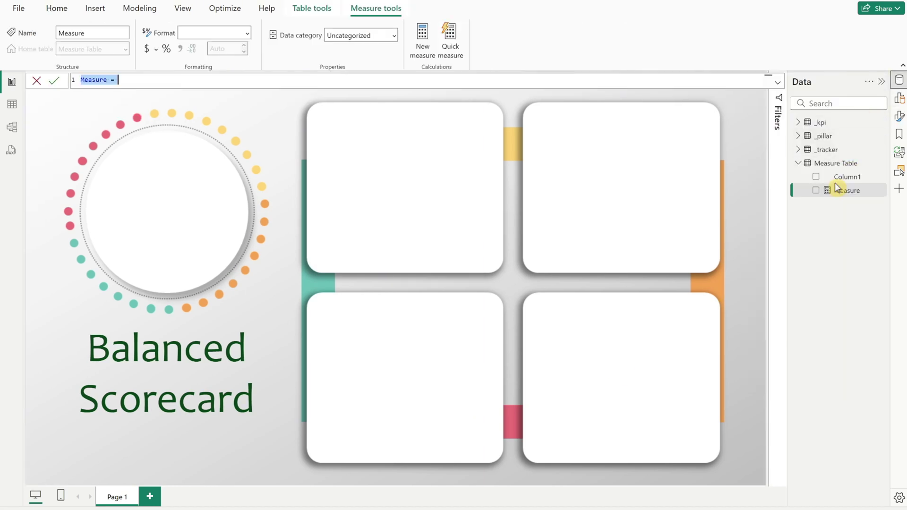
{"action": "type", "text": "Weighted Score = VAR _cal = SUM(_kpi[Weighted Score])  RETURN FORMAT(_cal,\"#.0\") & \"%\""}
{"action": "key", "text": "Return"}
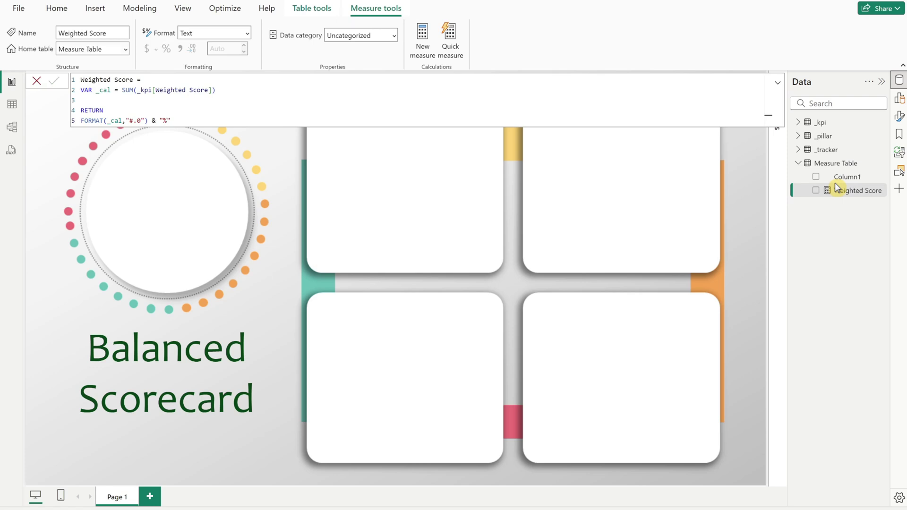
{"action": "right_click", "coordinate": [838, 181]}
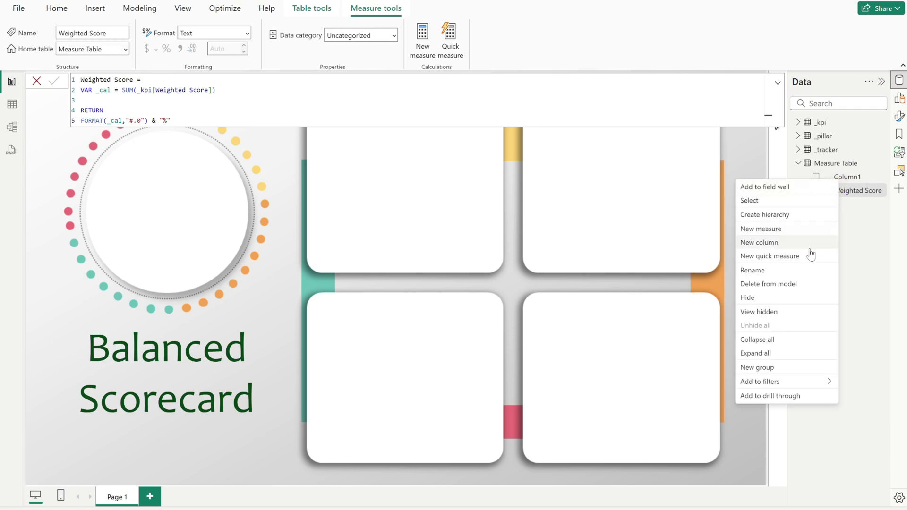
{"action": "left_click", "coordinate": [799, 283]}
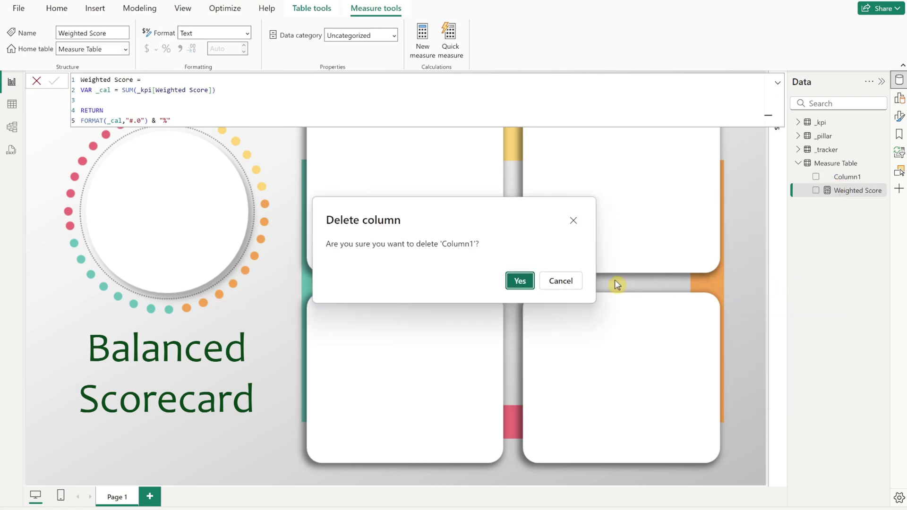
{"action": "left_click", "coordinate": [522, 281]}
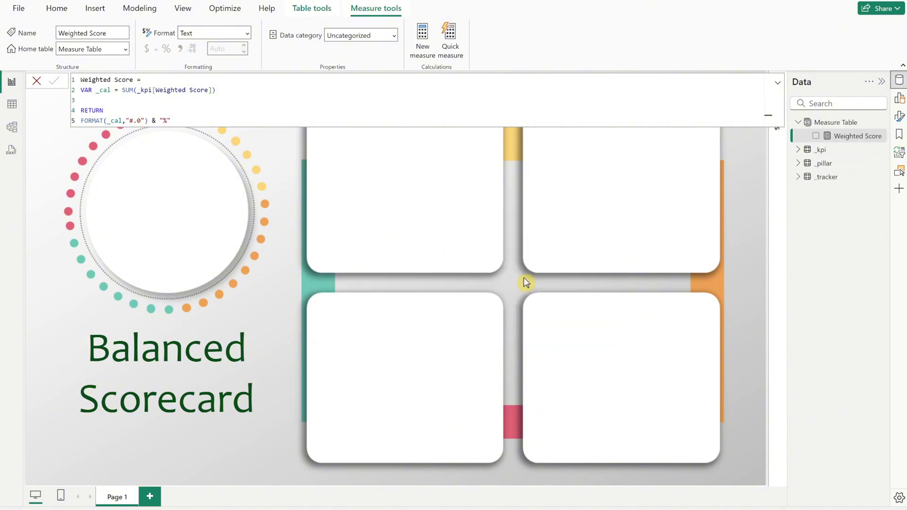
- Add the Act and Target measures to Measure Table from pasted formulas
{"action": "right_click", "coordinate": [822, 124]}
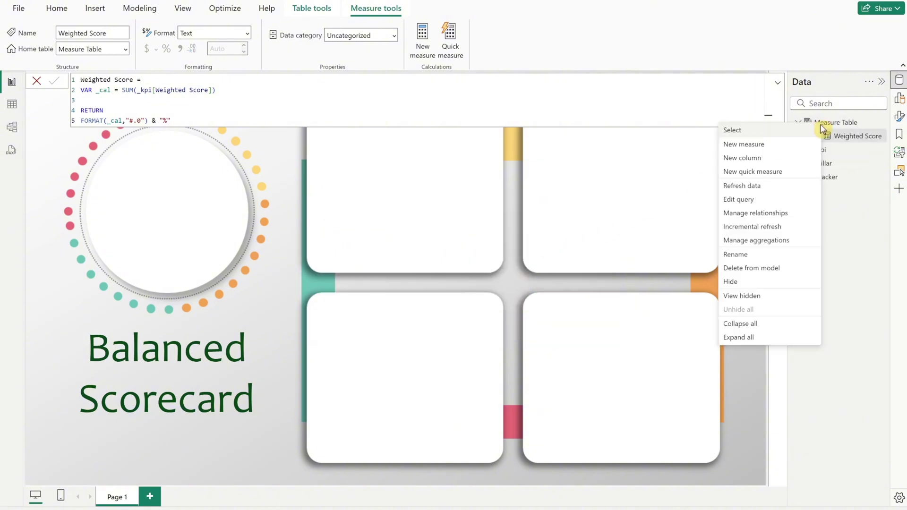
{"action": "left_click", "coordinate": [811, 144]}
{"action": "type", "text": "Act = MIN(_kpi[YTD Actual])"}
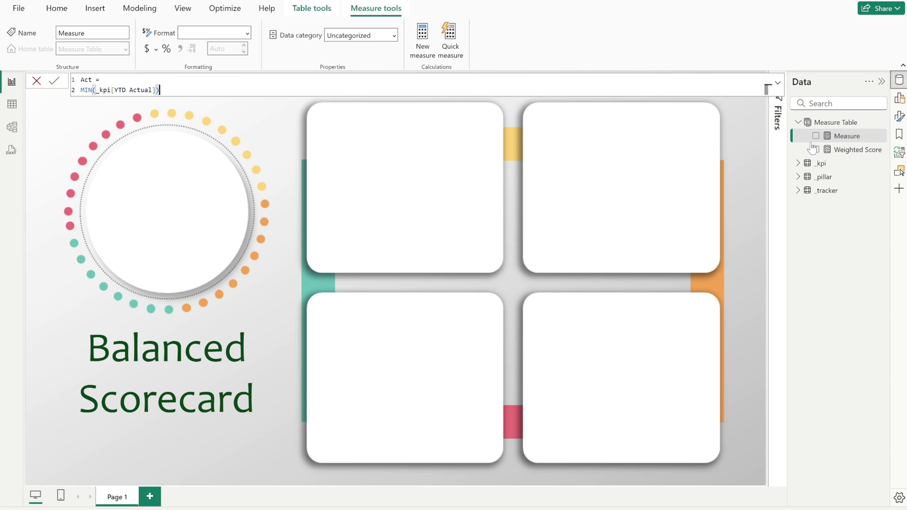
{"action": "key", "text": "Return"}
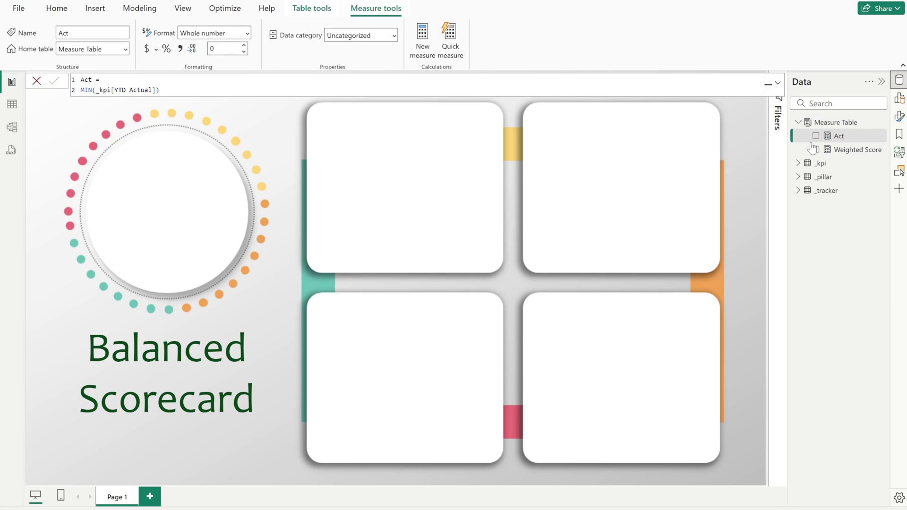
{"action": "right_click", "coordinate": [830, 125]}
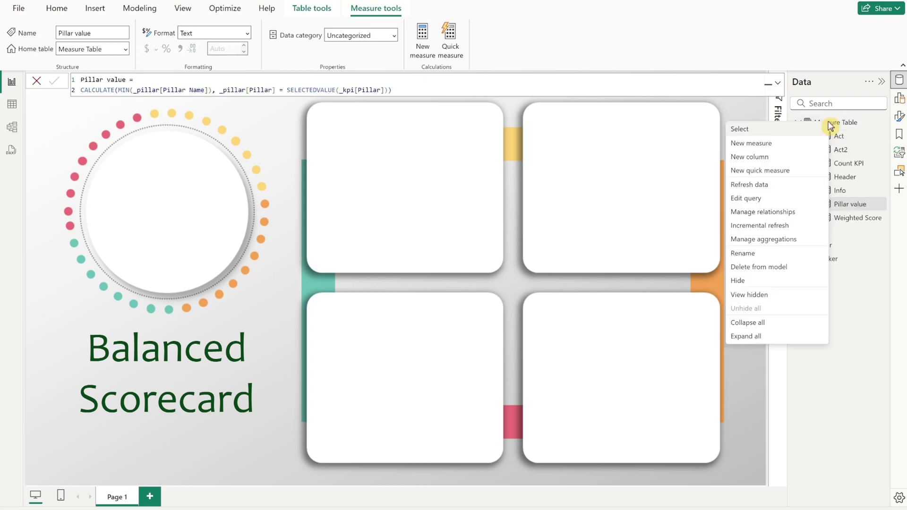
{"action": "left_click", "coordinate": [803, 143]}
{"action": "key", "text": "ctrl+a"}
{"action": "type", "text": "Target = MIN(_kpi[YTD Target])"}
{"action": "key", "text": "Return"}
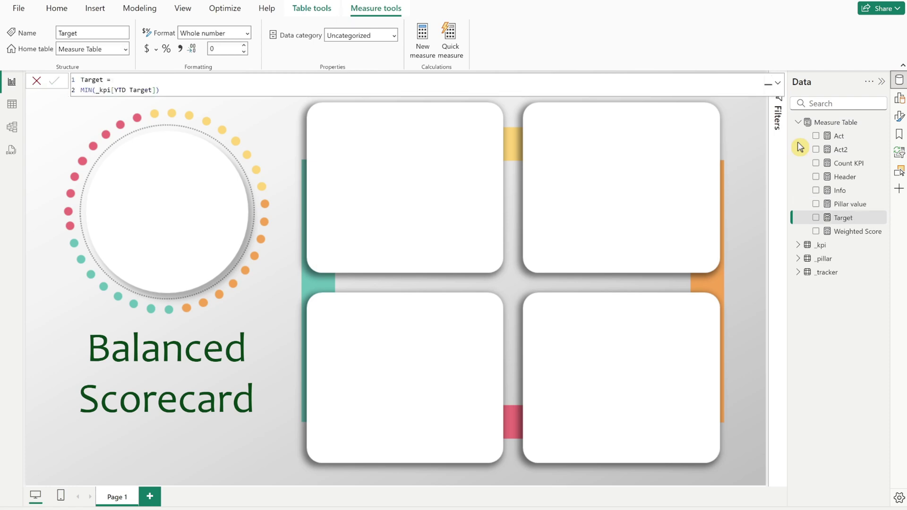
- Collapse the Measure Table and Data pane and return to the visualizations pane
{"action": "left_click", "coordinate": [798, 123]}
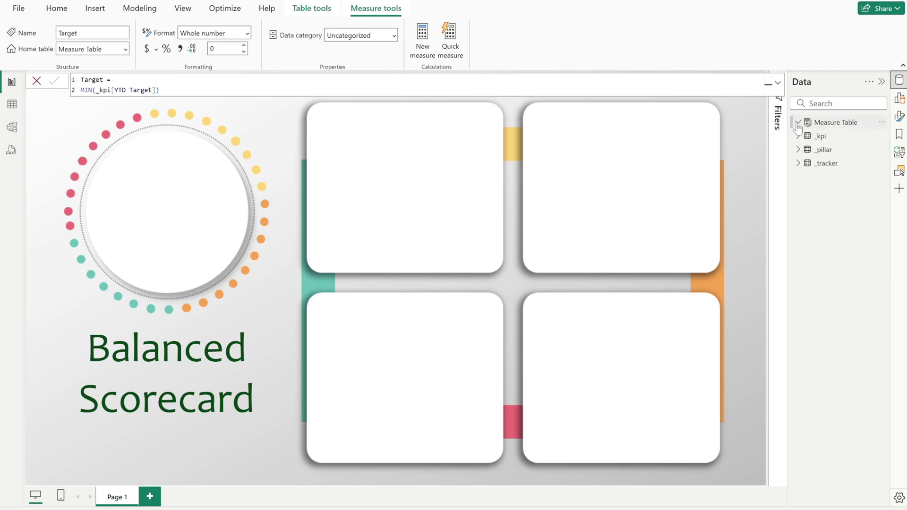
{"action": "left_click", "coordinate": [746, 152]}
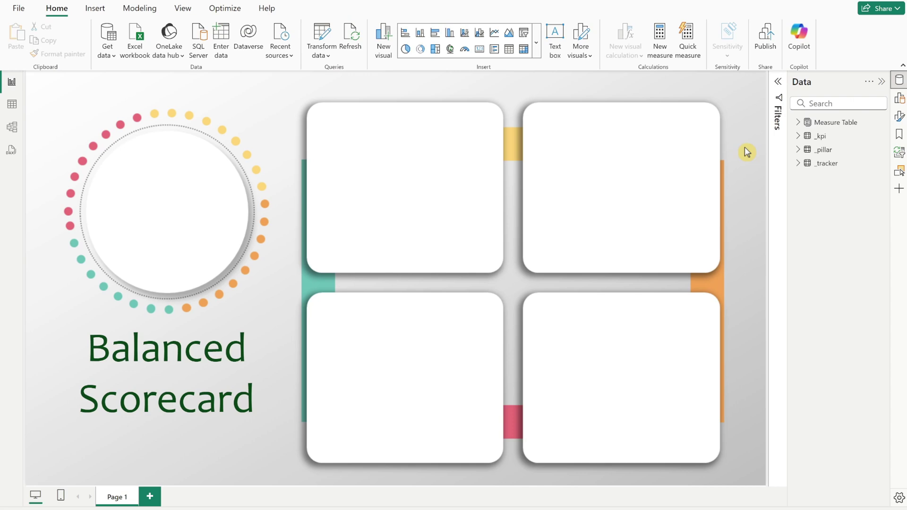
{"action": "left_click", "coordinate": [881, 82]}
{"action": "left_click", "coordinate": [897, 98]}
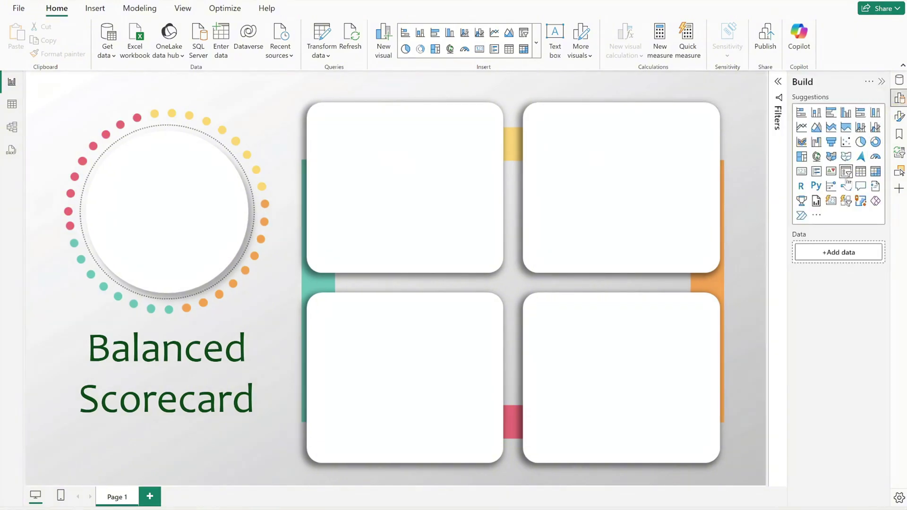
- Add a card visual showing the Weighted Score measure
{"action": "left_click", "coordinate": [832, 203]}
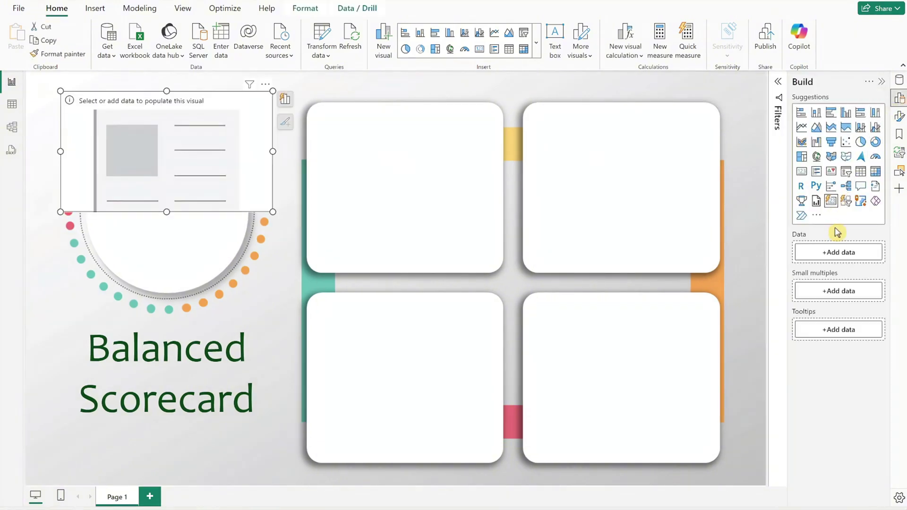
{"action": "left_click", "coordinate": [838, 252]}
{"action": "type", "text": "we"}
{"action": "left_click", "coordinate": [689, 177]}
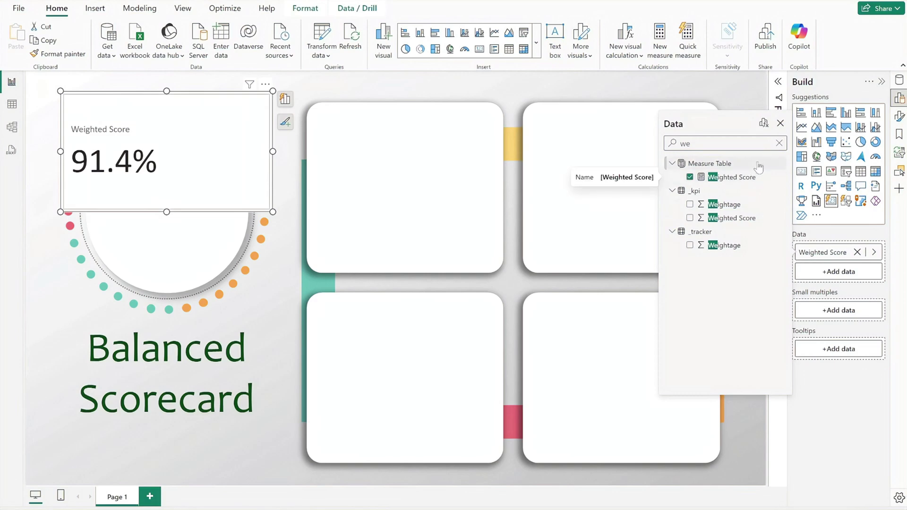
{"action": "left_click", "coordinate": [780, 123]}
{"action": "left_click", "coordinate": [899, 97]}
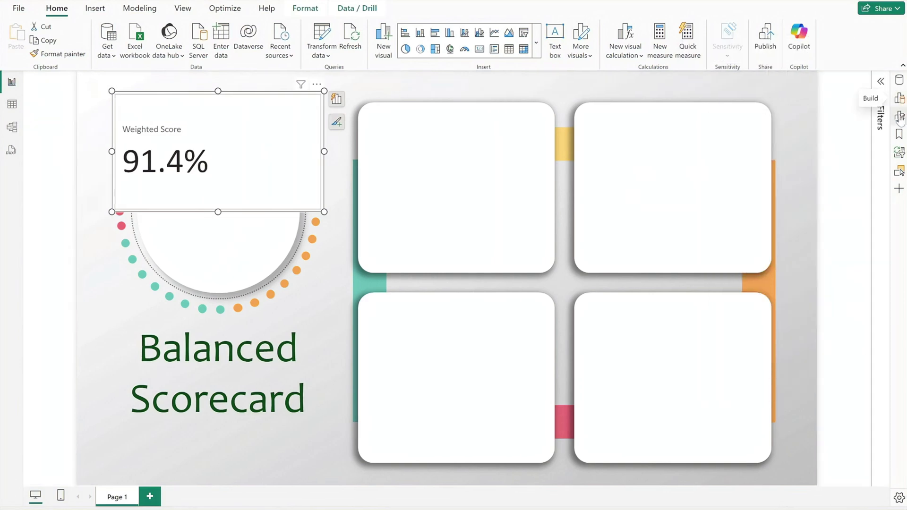
- Size the card to height 150, width 247 at position 121/157
{"action": "left_click", "coordinate": [899, 117]}
{"action": "left_click", "coordinate": [829, 152]}
{"action": "left_click", "coordinate": [816, 206]}
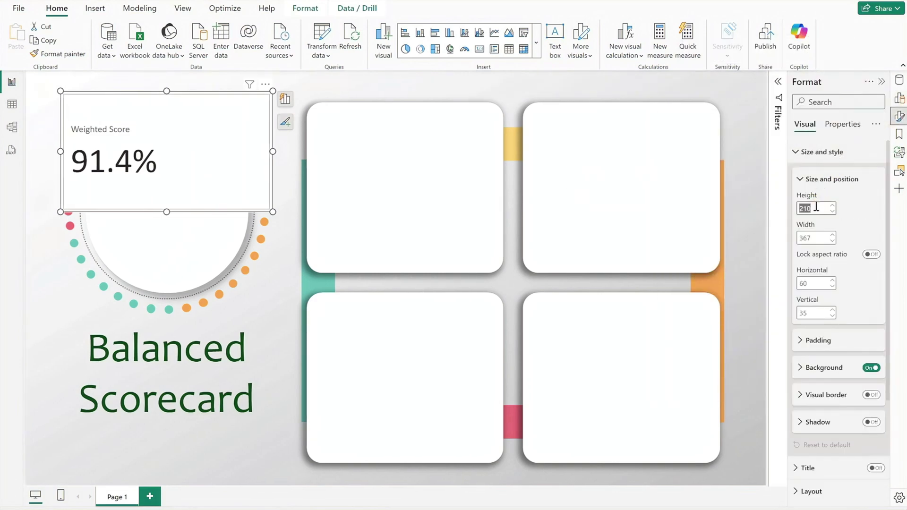
{"action": "type", "text": "150"}
{"action": "key", "text": "Tab"}
{"action": "type", "text": "247"}
{"action": "left_click", "coordinate": [811, 284]}
{"action": "type", "text": "121"}
{"action": "left_click", "coordinate": [812, 313]}
{"action": "type", "text": "157"}
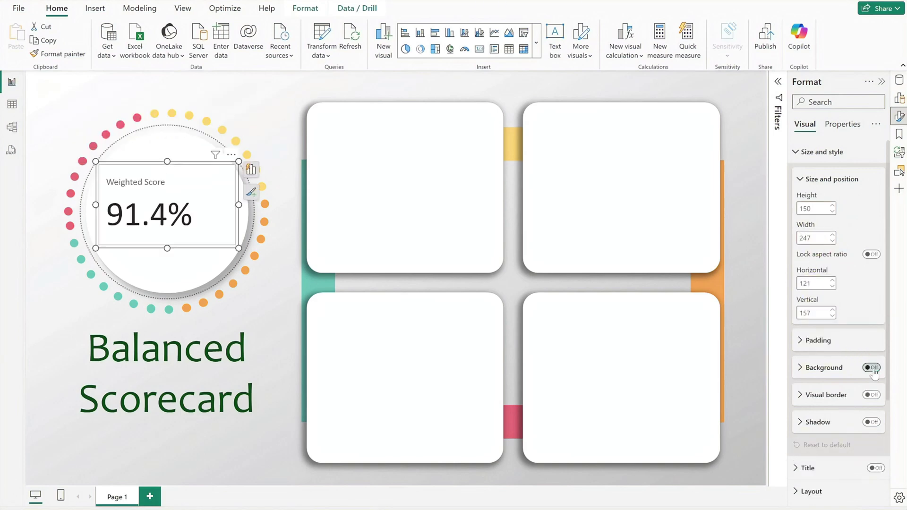
{"action": "left_click", "coordinate": [830, 159]}
- Set the callout value to size 60, centred, with label spacing 0 and label hidden
{"action": "left_click", "coordinate": [822, 268]}
{"action": "scroll", "coordinate": [836, 269], "scroll_direction": "down", "scroll_amount": 1}
{"action": "left_click", "coordinate": [862, 268]}
{"action": "type", "text": "60"}
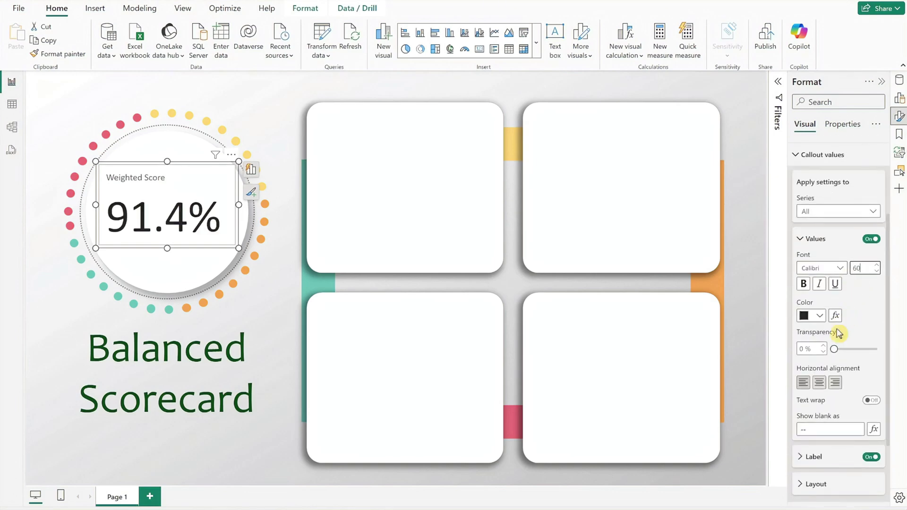
{"action": "left_click", "coordinate": [820, 383]}
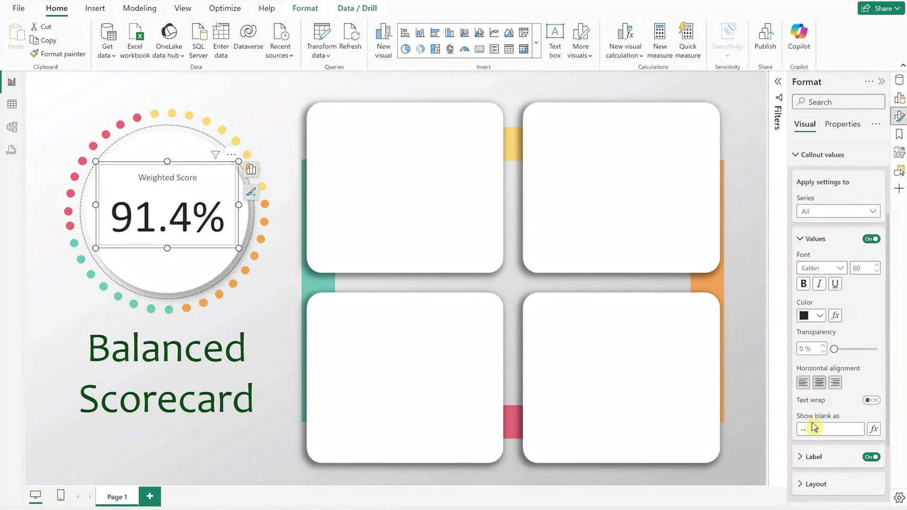
{"action": "left_click", "coordinate": [813, 456]}
{"action": "scroll", "coordinate": [813, 454], "scroll_direction": "down", "scroll_amount": 5}
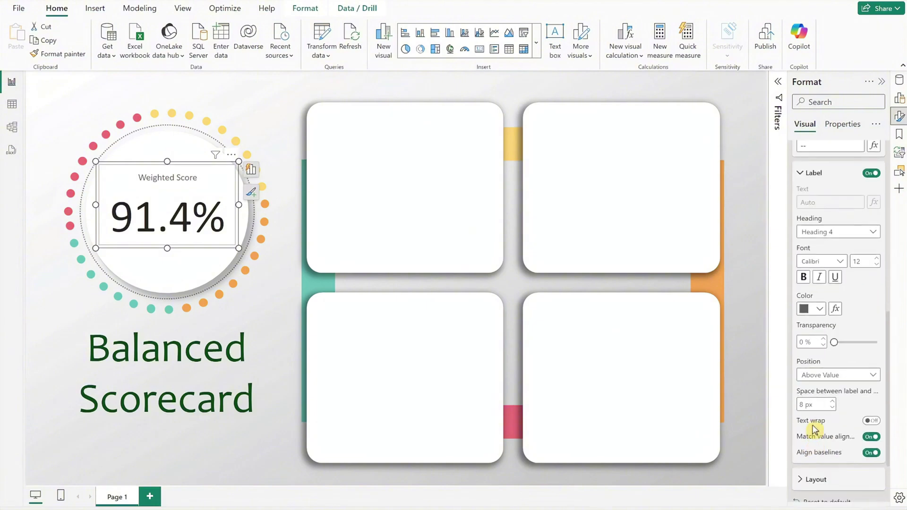
{"action": "double_click", "coordinate": [801, 404]}
{"action": "type", "text": "0"}
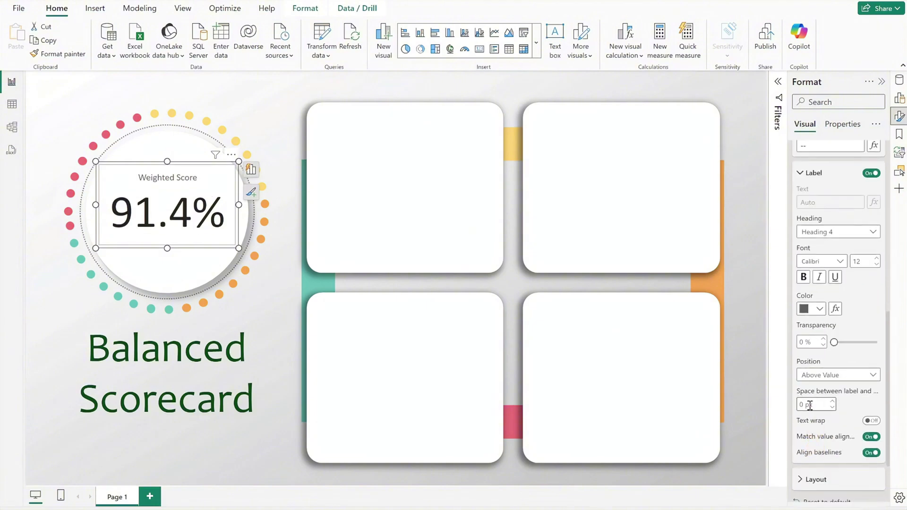
{"action": "left_click", "coordinate": [870, 173]}
{"action": "left_click", "coordinate": [819, 174]}
{"action": "scroll", "coordinate": [820, 178], "scroll_direction": "up", "scroll_amount": 3}
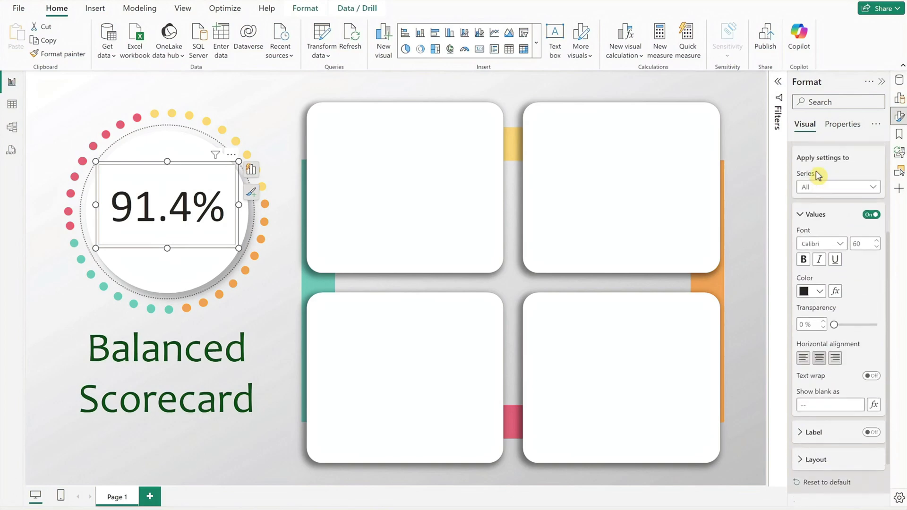
{"action": "left_click", "coordinate": [820, 178]}
- Give the card custom padding of 0 and turn its border off
{"action": "left_click", "coordinate": [809, 337]}
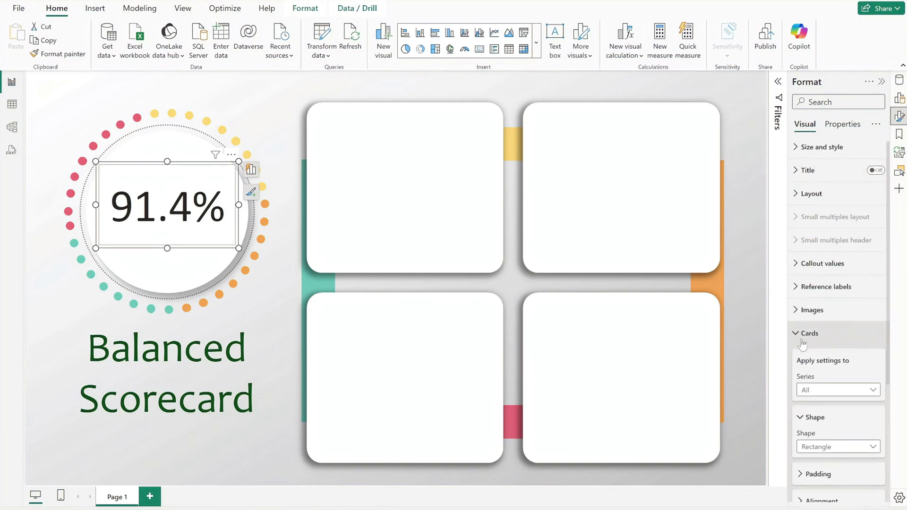
{"action": "scroll", "coordinate": [802, 338], "scroll_direction": "down", "scroll_amount": 3}
{"action": "left_click", "coordinate": [818, 305]}
{"action": "left_click", "coordinate": [822, 333]}
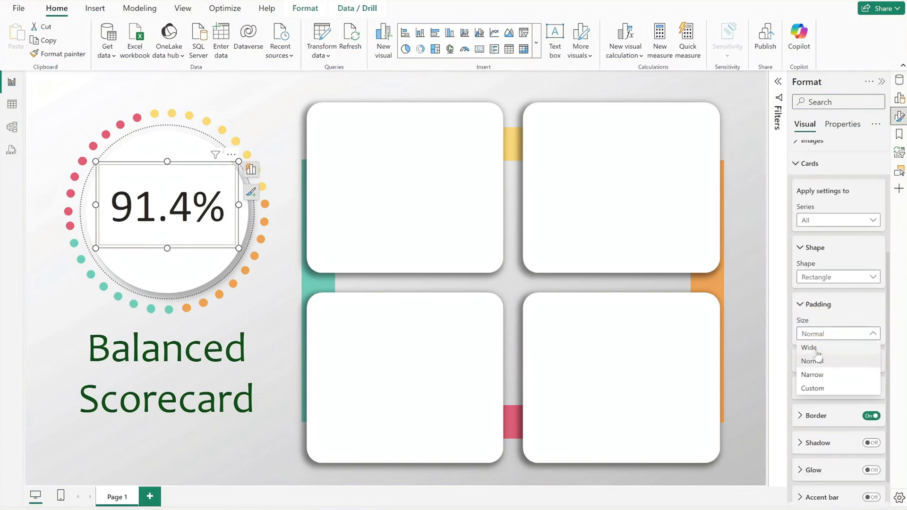
{"action": "left_click", "coordinate": [813, 386]}
{"action": "type", "text": "0"}
{"action": "double_click", "coordinate": [834, 407]}
{"action": "type", "text": "0"}
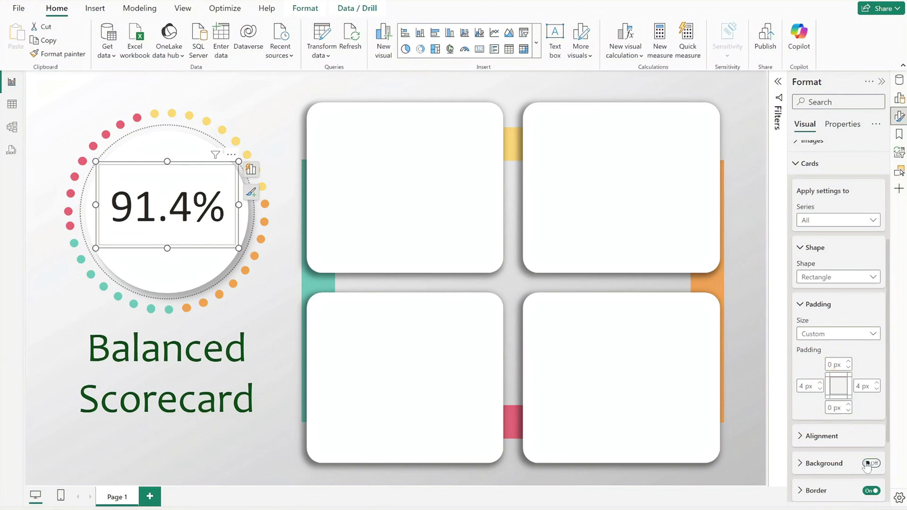
{"action": "left_click", "coordinate": [868, 490]}
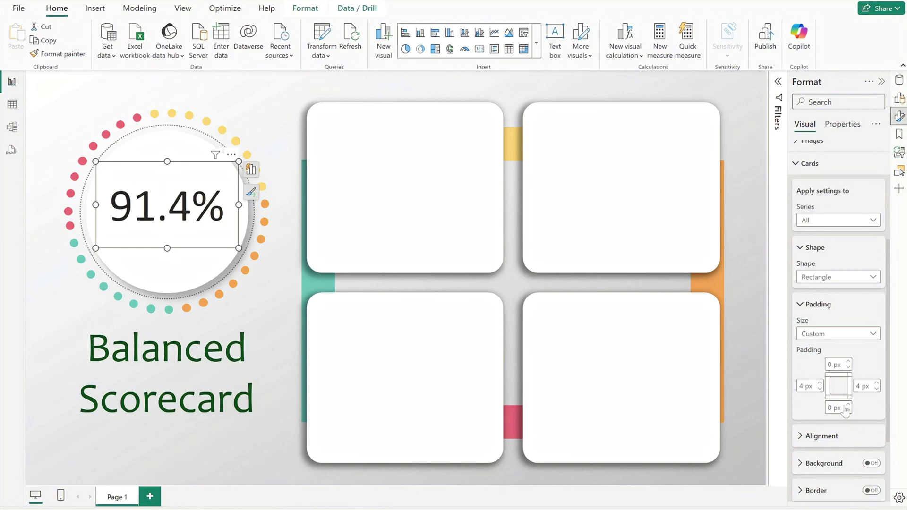
{"action": "left_click", "coordinate": [838, 170]}
{"action": "left_click", "coordinate": [750, 180]}
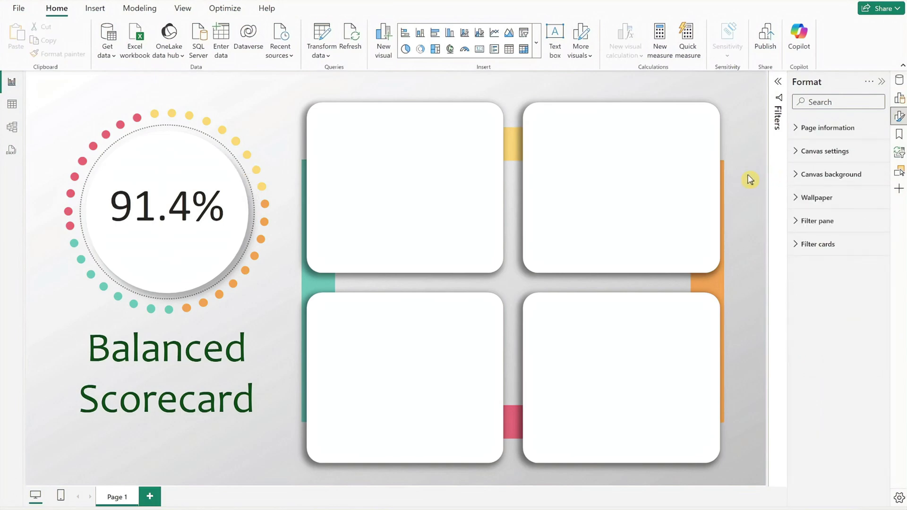
- Add a 'Weighted Score' text box in Calibri 14 with a custom grey colour
{"action": "left_click", "coordinate": [556, 47]}
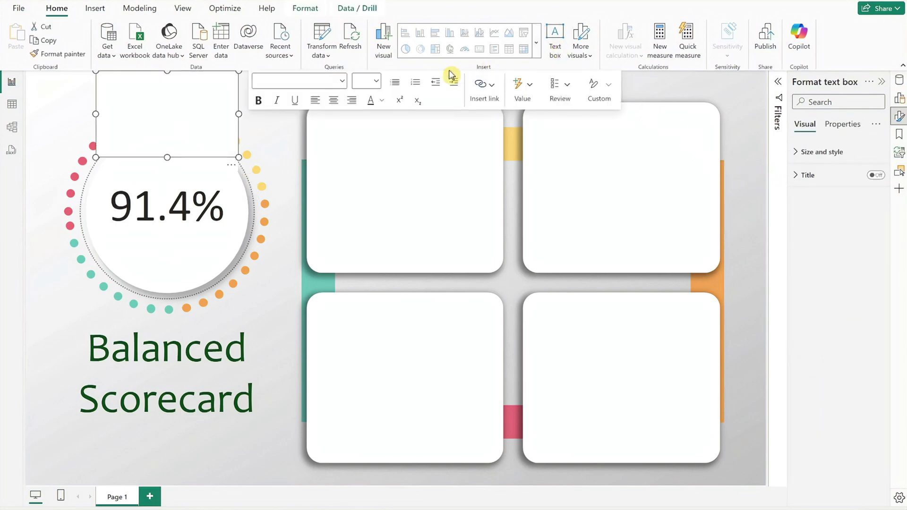
{"action": "left_click", "coordinate": [341, 81]}
{"action": "left_click", "coordinate": [330, 87]}
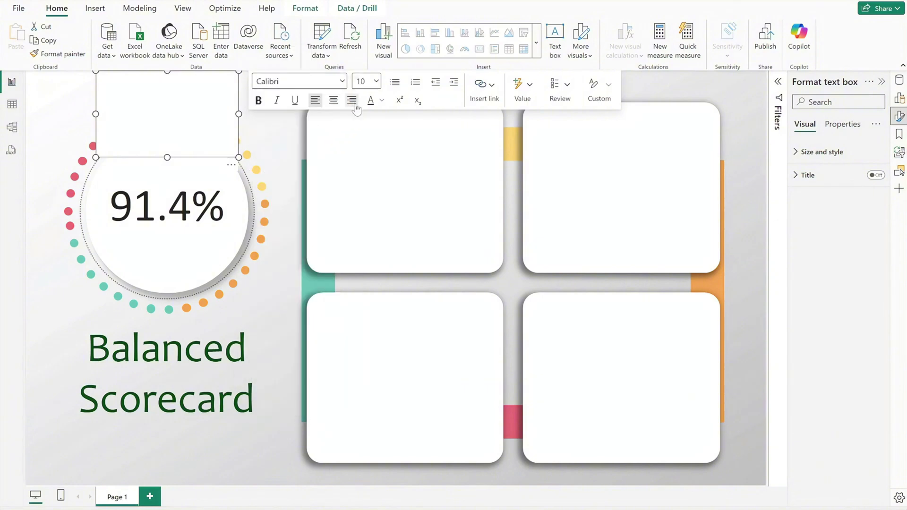
{"action": "left_click", "coordinate": [375, 81]}
{"action": "left_click", "coordinate": [370, 189]}
{"action": "left_click", "coordinate": [382, 100]}
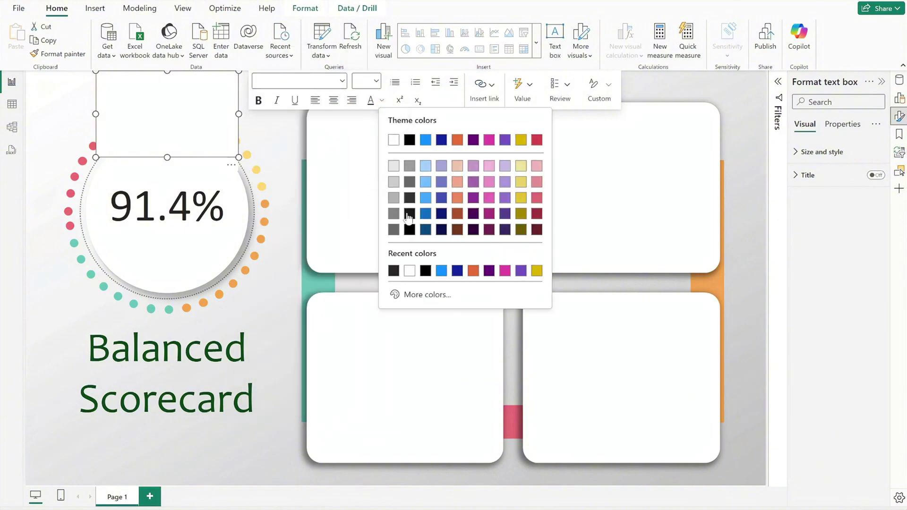
{"action": "left_click", "coordinate": [416, 294]}
{"action": "type", "text": "Weighted Score"}
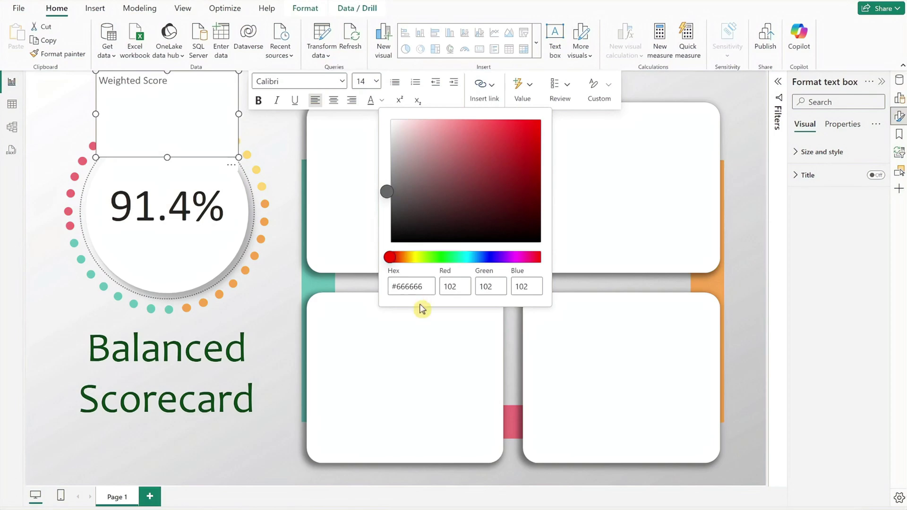
{"action": "left_click", "coordinate": [422, 310]}
- Size the caption 140×36 at position 174/283, remove its background, and collapse the Format pane
{"action": "left_click", "coordinate": [821, 152]}
{"action": "double_click", "coordinate": [812, 208]}
{"action": "type", "text": "36"}
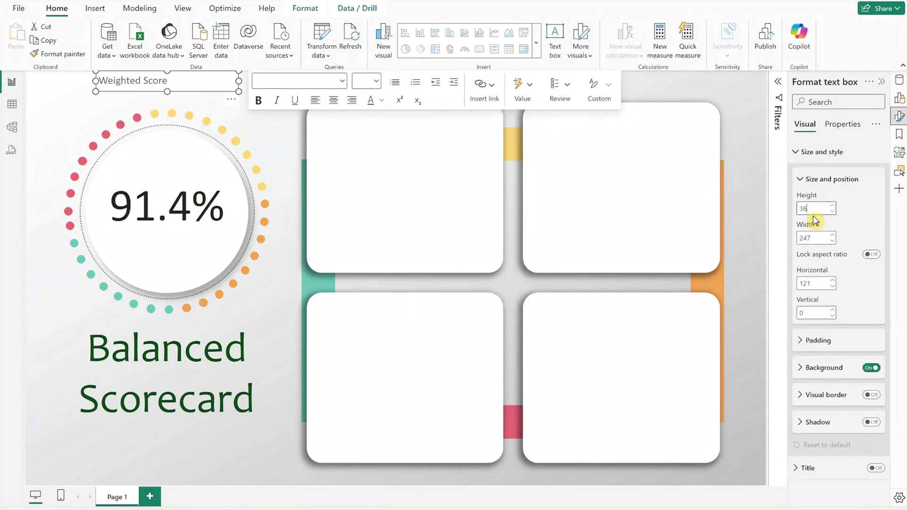
{"action": "double_click", "coordinate": [812, 238]}
{"action": "type", "text": "140"}
{"action": "double_click", "coordinate": [811, 283]}
{"action": "type", "text": "174"}
{"action": "double_click", "coordinate": [815, 312]}
{"action": "type", "text": "283"}
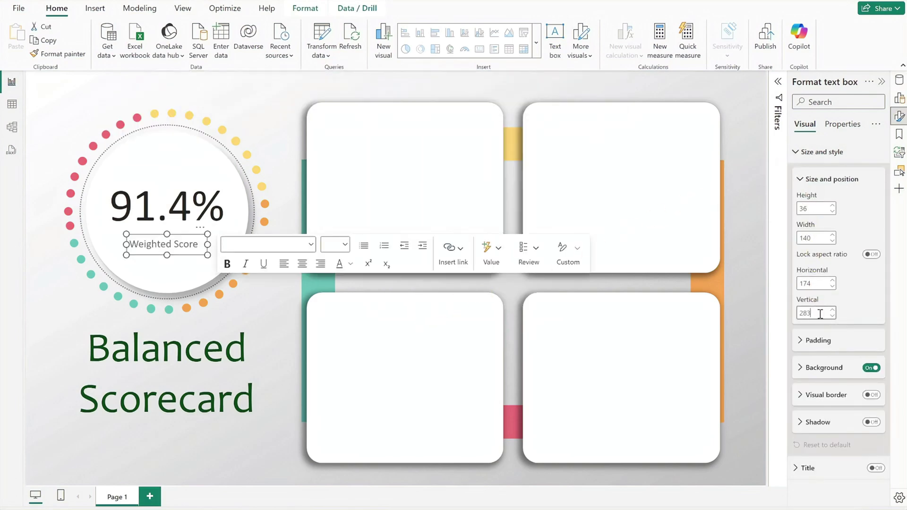
{"action": "left_click", "coordinate": [871, 368]}
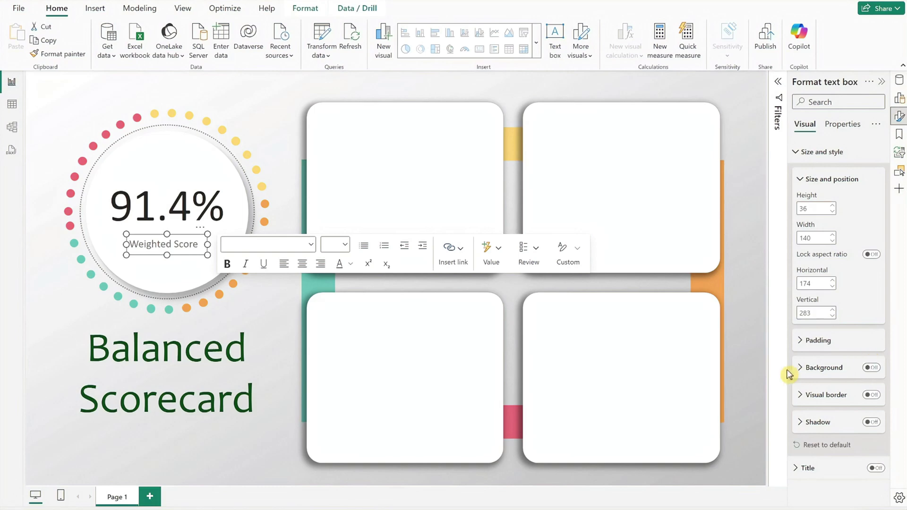
{"action": "left_click", "coordinate": [747, 376]}
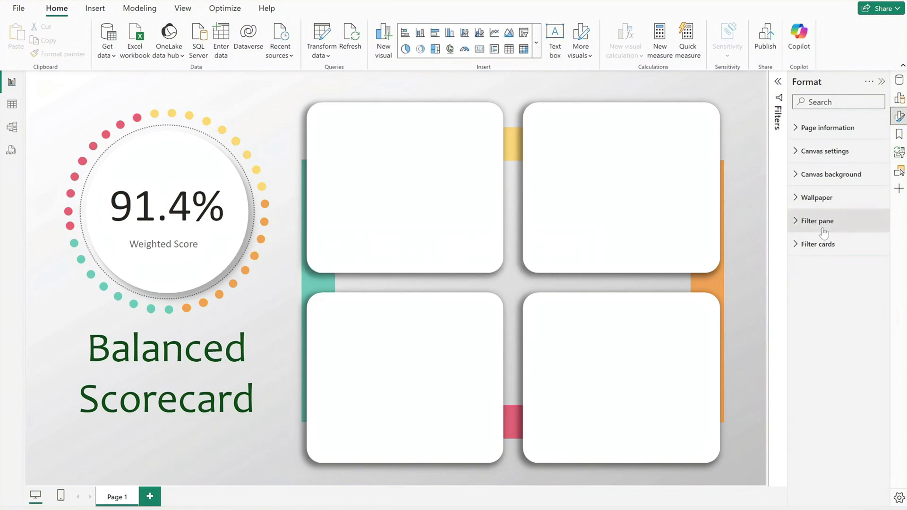
{"action": "left_click", "coordinate": [881, 81]}
{"action": "left_click", "coordinate": [900, 99]}
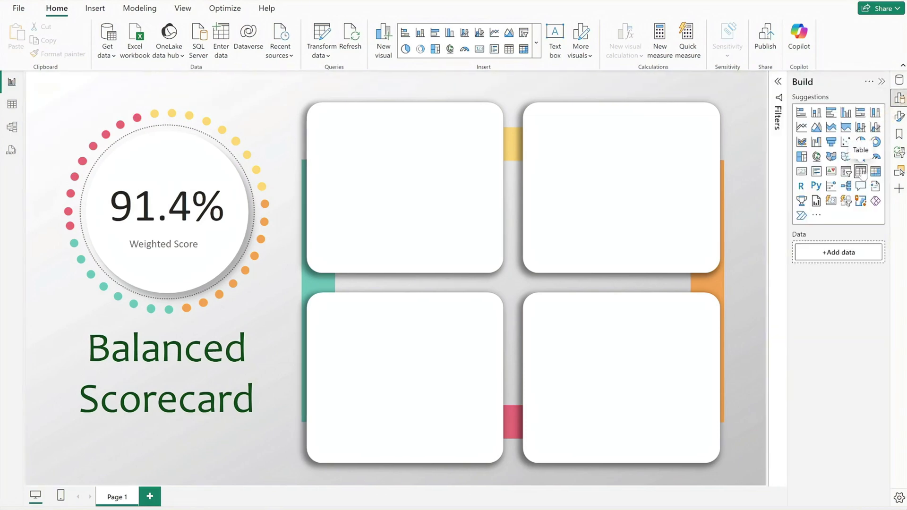
- Add a table with KPI Name and Status columns, renaming the KPI Name column to KPI
{"action": "left_click", "coordinate": [860, 171]}
{"action": "left_click", "coordinate": [851, 251]}
{"action": "type", "text": "kpi"}
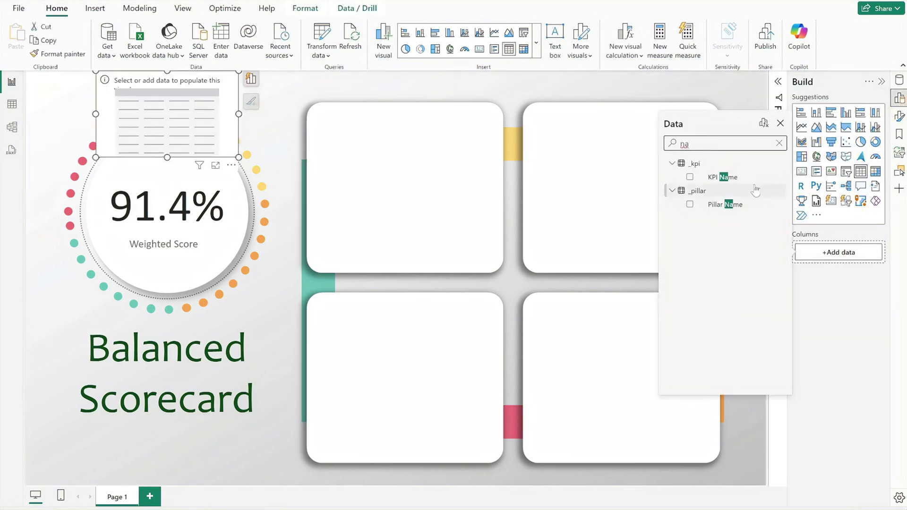
{"action": "left_click", "coordinate": [713, 177]}
{"action": "left_click", "coordinate": [835, 276]}
{"action": "type", "text": "status"}
{"action": "left_click", "coordinate": [730, 197]}
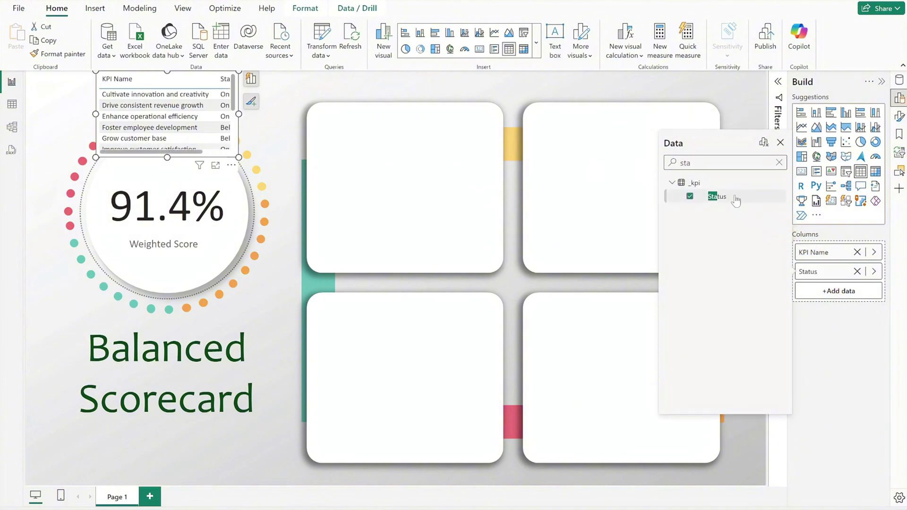
{"action": "left_click", "coordinate": [780, 143]}
{"action": "double_click", "coordinate": [824, 252]}
{"action": "type", "text": "KPI"}
{"action": "key", "text": "Return"}
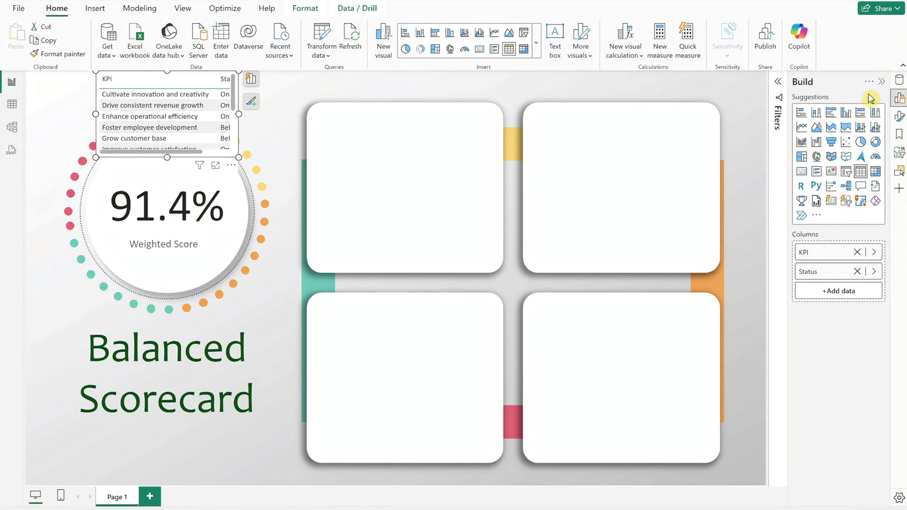
- Add Pillar as a visual-level filter and limit the table to pillar P1
{"action": "left_click", "coordinate": [881, 81]}
{"action": "left_click", "coordinate": [898, 81]}
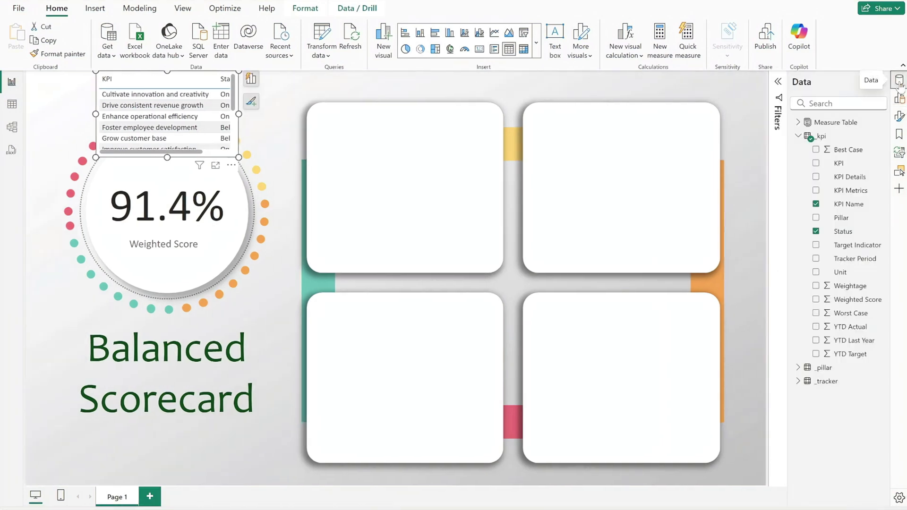
{"action": "left_click", "coordinate": [778, 81]}
{"action": "left_click_drag", "start_coordinate": [846, 220], "coordinate": [752, 212]}
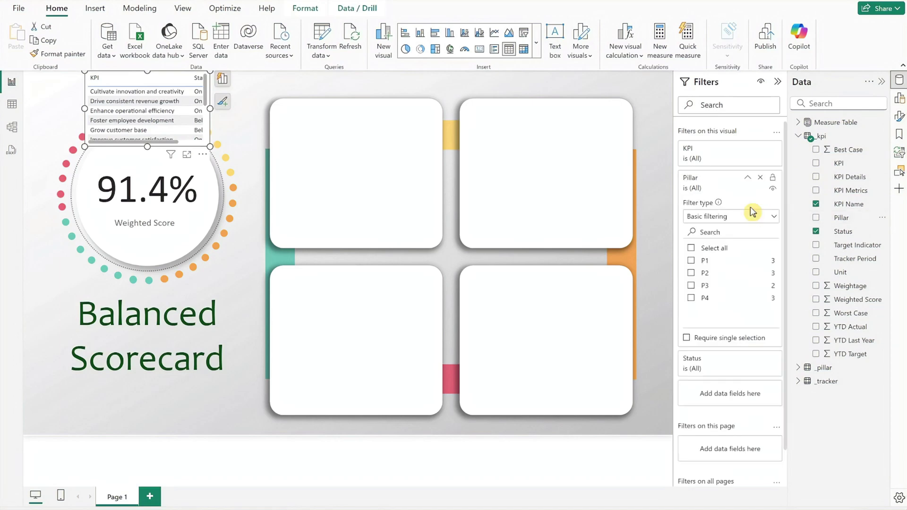
{"action": "left_click", "coordinate": [690, 261]}
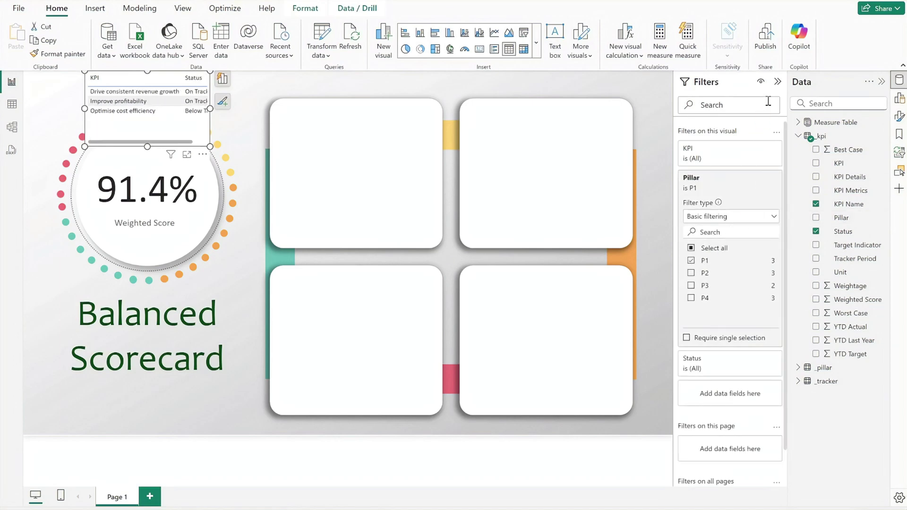
{"action": "left_click", "coordinate": [777, 82]}
{"action": "left_click", "coordinate": [881, 82]}
{"action": "left_click", "coordinate": [899, 115]}
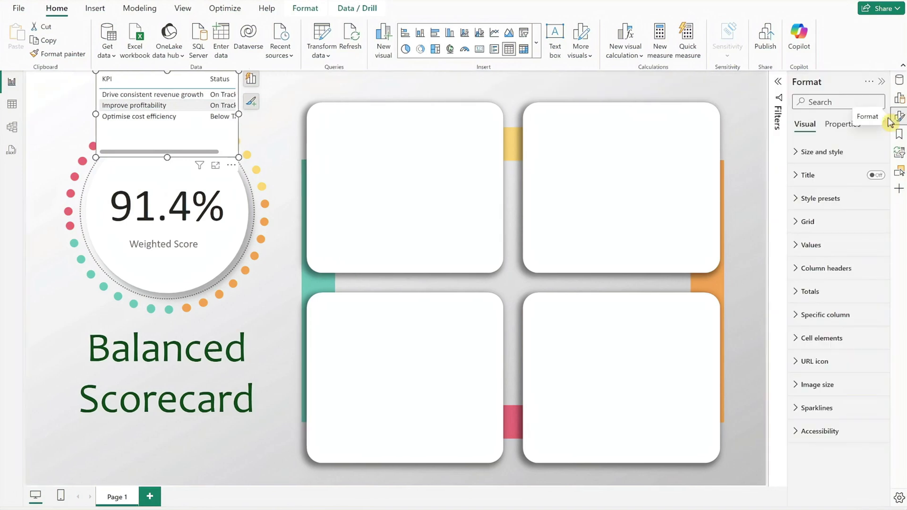
- Size the table 183 by 321 and position it at 494, 150
{"action": "left_click", "coordinate": [833, 152]}
{"action": "left_click", "coordinate": [820, 208]}
{"action": "type", "text": "183"}
{"action": "key", "text": "Tab"}
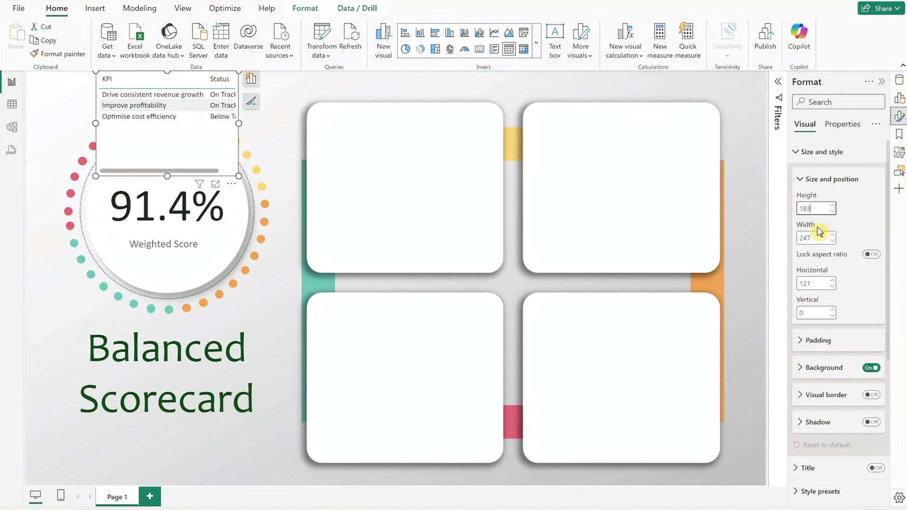
{"action": "type", "text": "321"}
{"action": "key", "text": "Tab"}
{"action": "type", "text": "494"}
{"action": "key", "text": "Return"}
{"action": "left_click", "coordinate": [815, 313]}
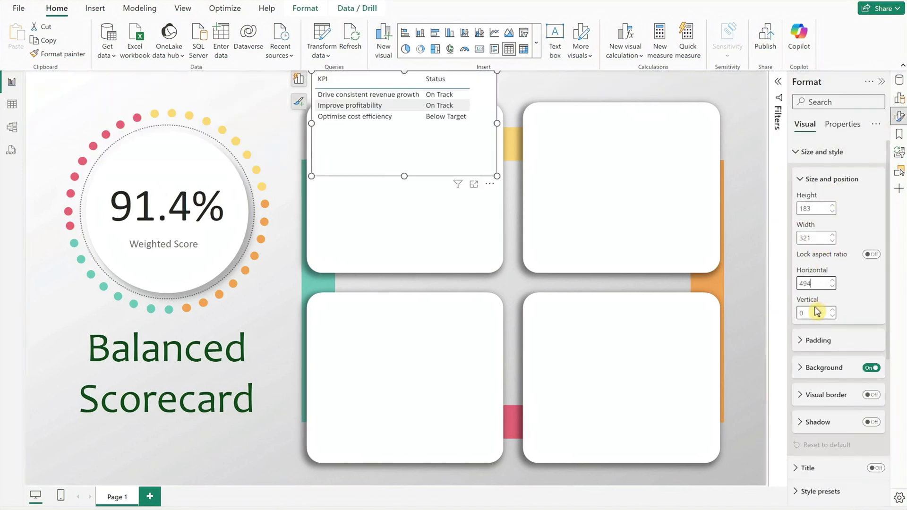
{"action": "type", "text": "150"}
{"action": "key", "text": "Return"}
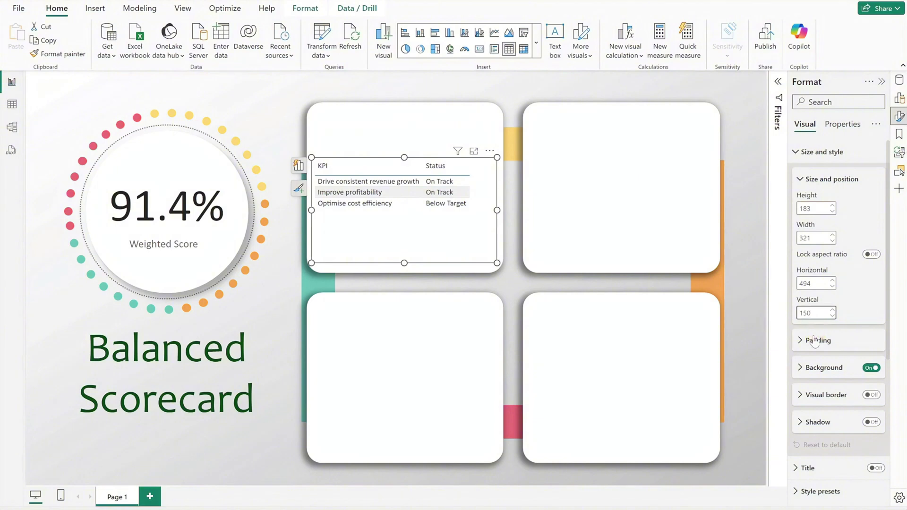
- Set top and bottom padding to 0 and turn off the table background
{"action": "left_click", "coordinate": [814, 342]}
{"action": "double_click", "coordinate": [832, 358]}
{"action": "type", "text": "0"}
{"action": "double_click", "coordinate": [834, 402]}
{"action": "type", "text": "0"}
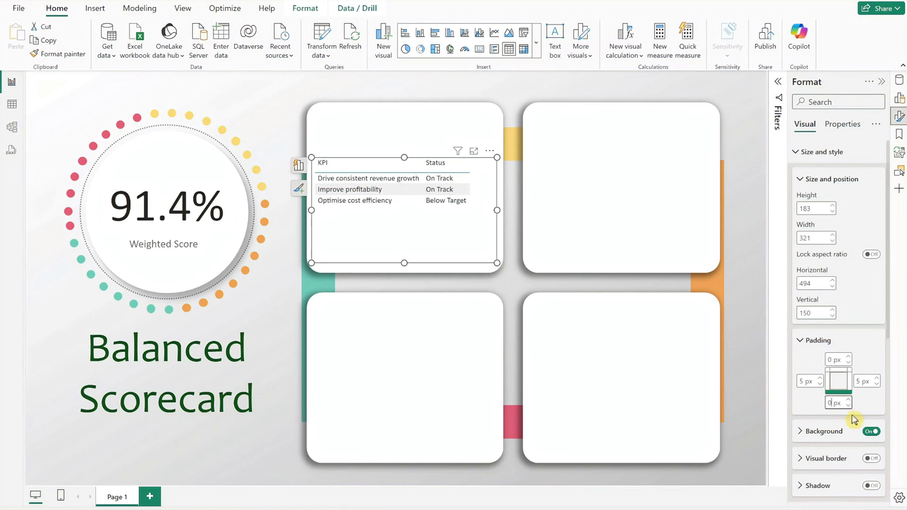
{"action": "left_click", "coordinate": [870, 431]}
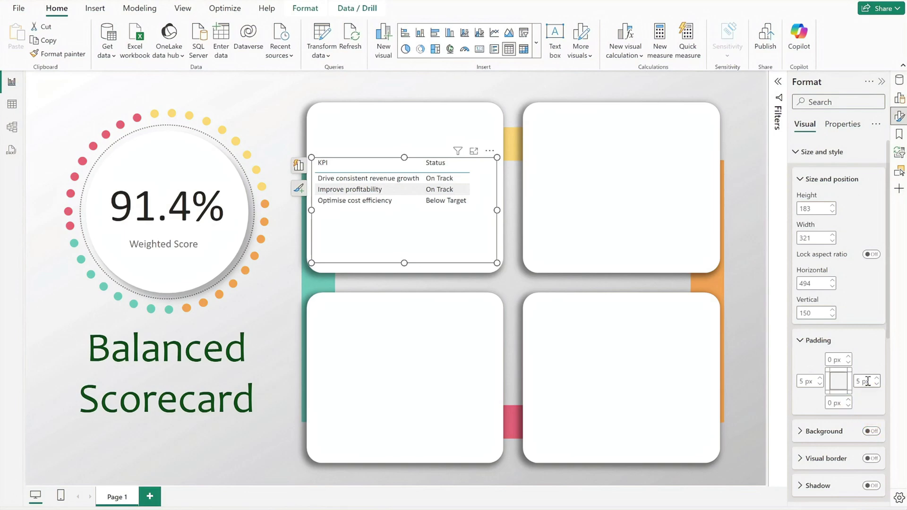
{"action": "left_click", "coordinate": [816, 153]}
- Make the horizontal gridlines white with width 10, and the border white
{"action": "left_click", "coordinate": [807, 222]}
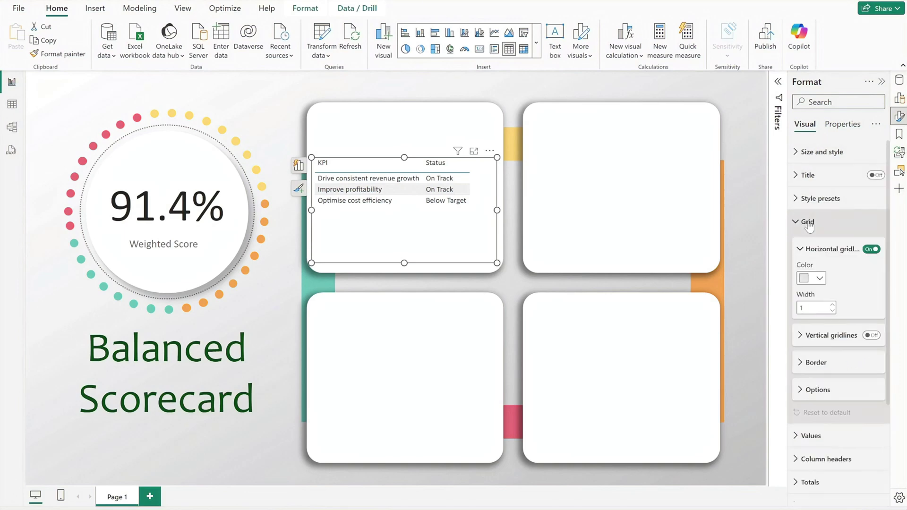
{"action": "left_click", "coordinate": [813, 279]}
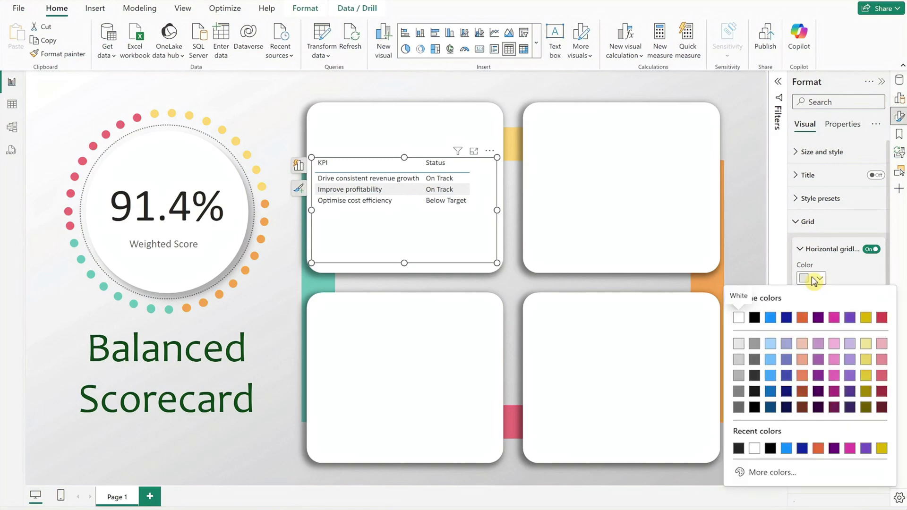
{"action": "left_click", "coordinate": [738, 318]}
{"action": "type", "text": "0"}
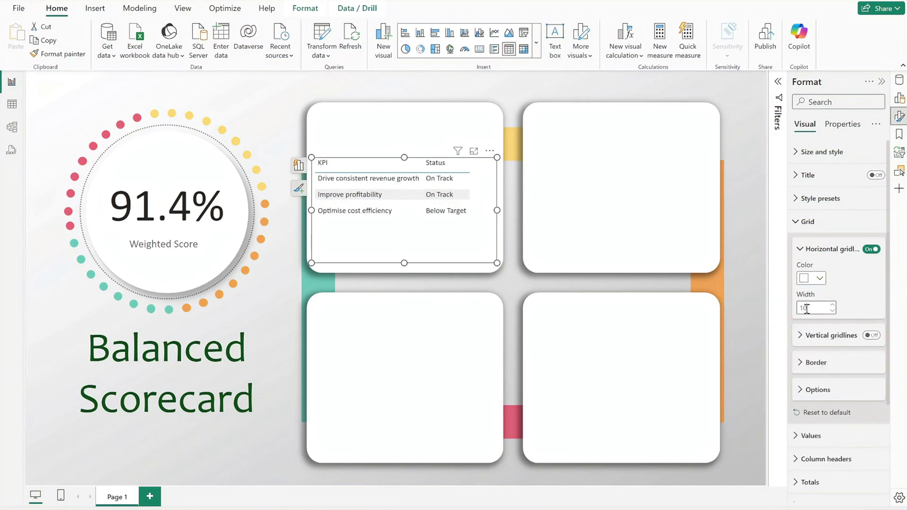
{"action": "left_click", "coordinate": [813, 362]}
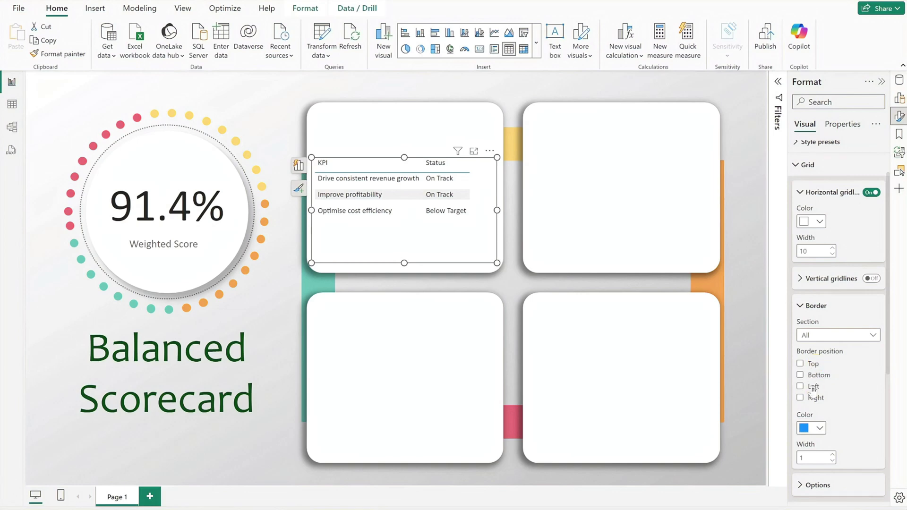
{"action": "left_click", "coordinate": [813, 422]}
{"action": "left_click", "coordinate": [739, 249]}
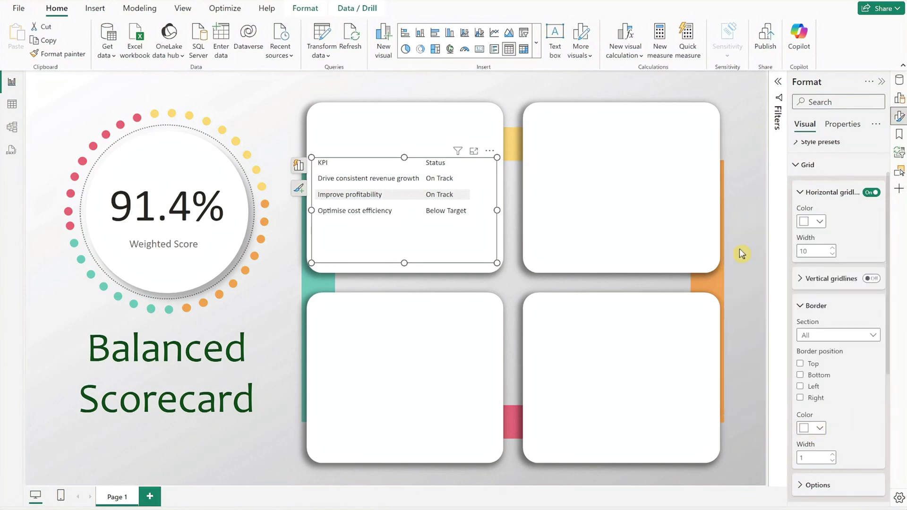
- Set the row padding to 4
{"action": "left_click", "coordinate": [807, 484]}
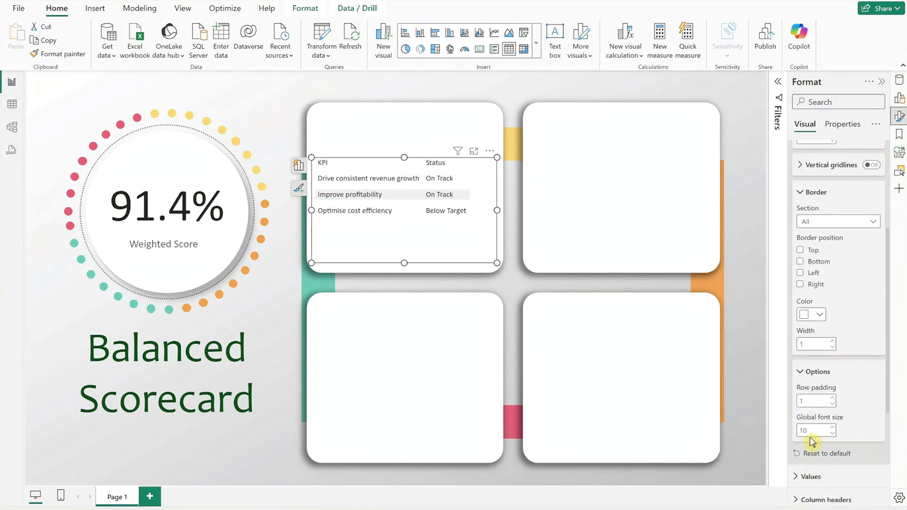
{"action": "type", "text": "4"}
{"action": "left_click", "coordinate": [812, 373]}
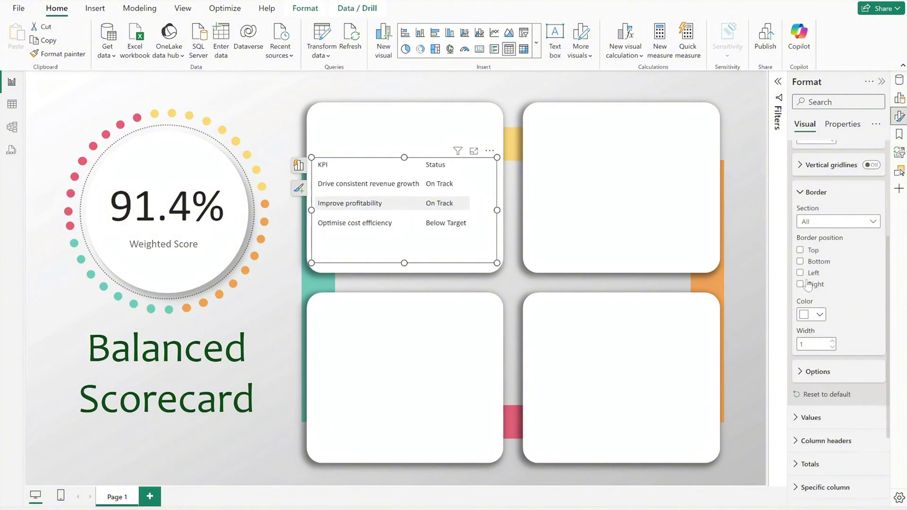
{"action": "left_click", "coordinate": [815, 194]}
{"action": "scroll", "coordinate": [815, 198], "scroll_direction": "up", "scroll_amount": 3}
{"action": "left_click", "coordinate": [808, 222]}
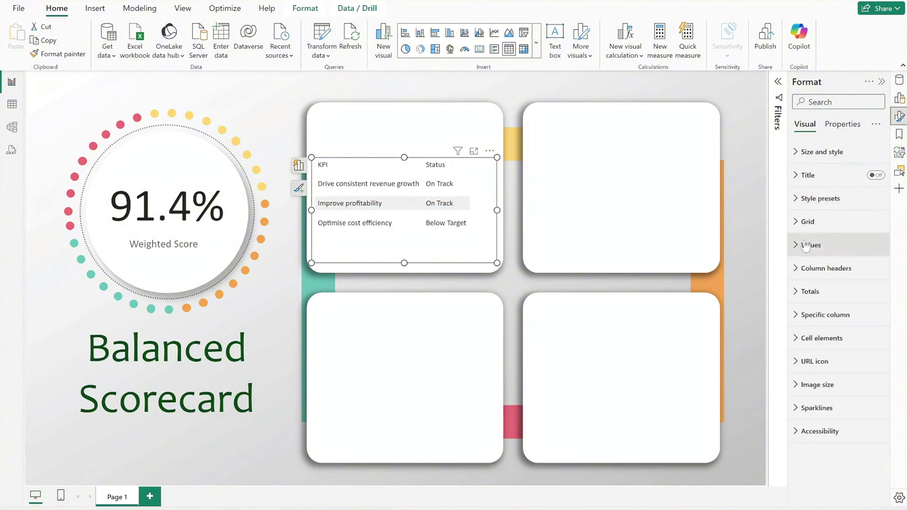
- Make the alternate row background white to remove the grey banding
{"action": "left_click", "coordinate": [808, 244]}
{"action": "left_click", "coordinate": [810, 438]}
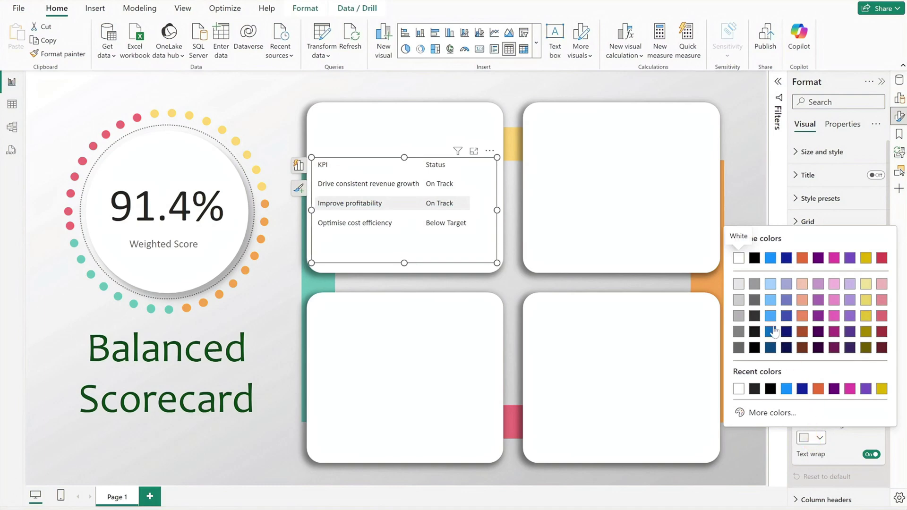
{"action": "left_click", "coordinate": [739, 257]}
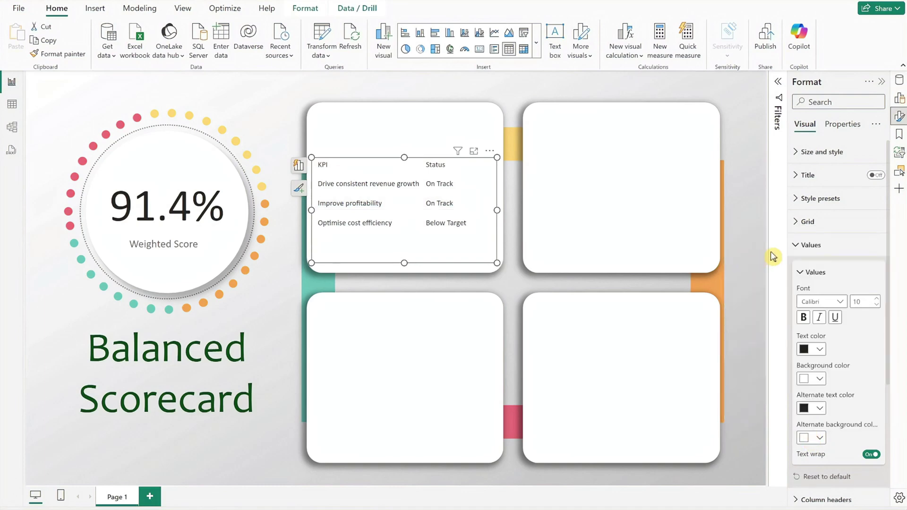
{"action": "left_click", "coordinate": [805, 246]}
- Set column header text size 8, centred, and turn off the totals row
{"action": "left_click", "coordinate": [804, 268]}
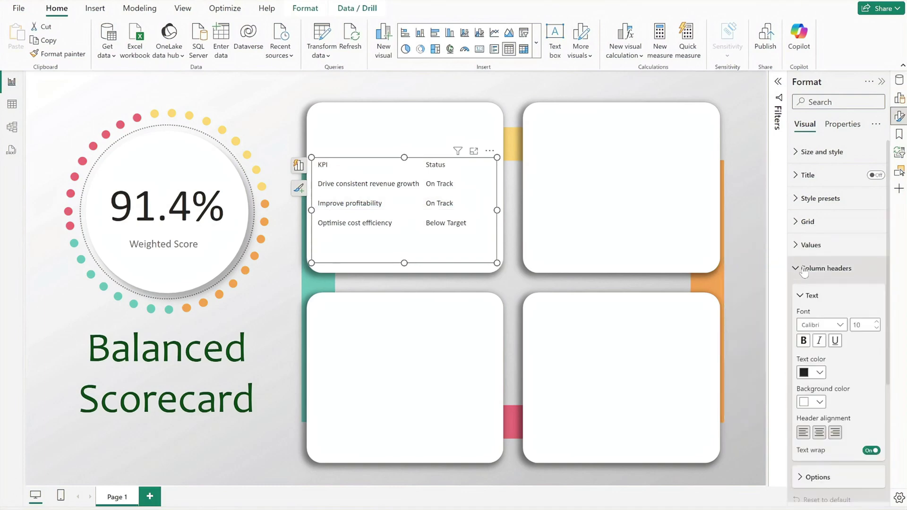
{"action": "type", "text": "8"}
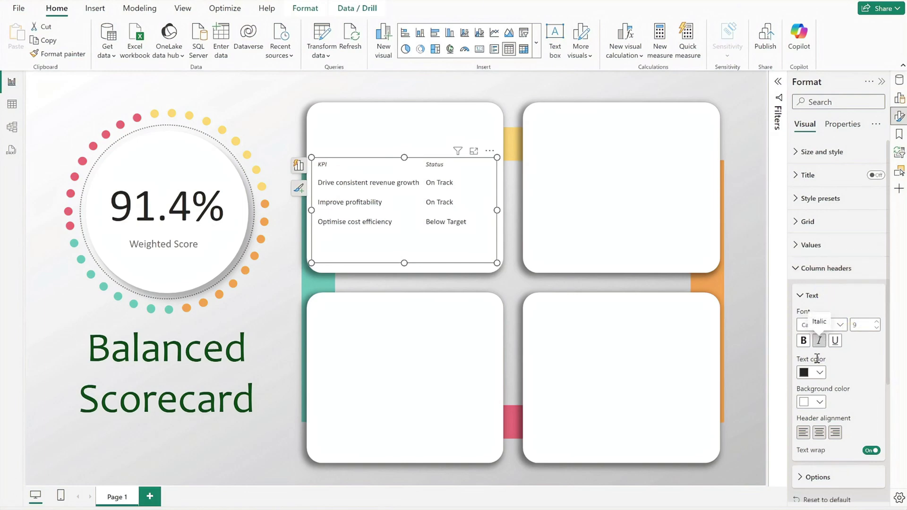
{"action": "left_click", "coordinate": [819, 432]}
{"action": "left_click", "coordinate": [816, 477]}
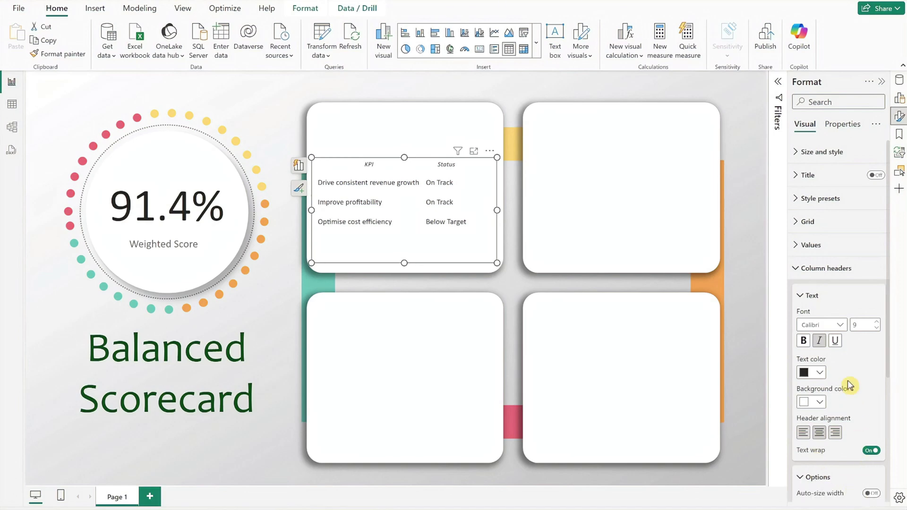
{"action": "left_click", "coordinate": [831, 268]}
{"action": "left_click", "coordinate": [821, 290]}
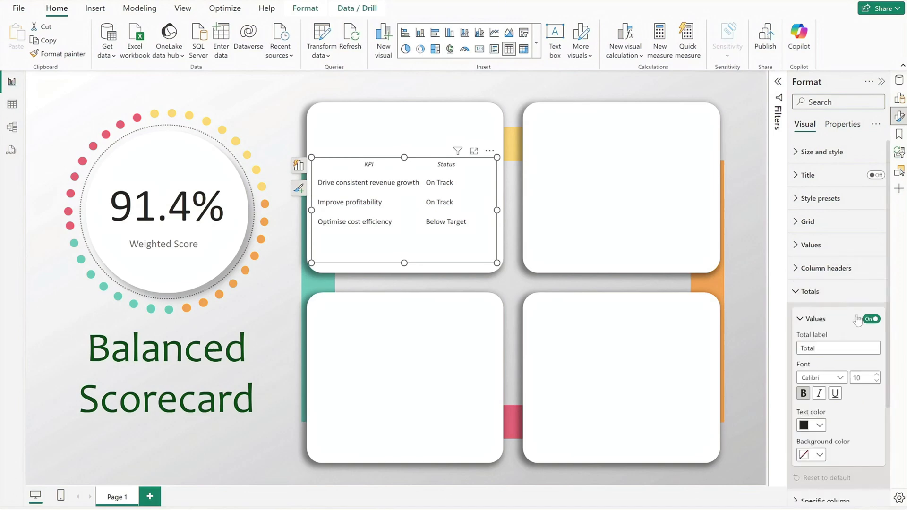
{"action": "left_click", "coordinate": [868, 319]}
{"action": "left_click", "coordinate": [811, 292]}
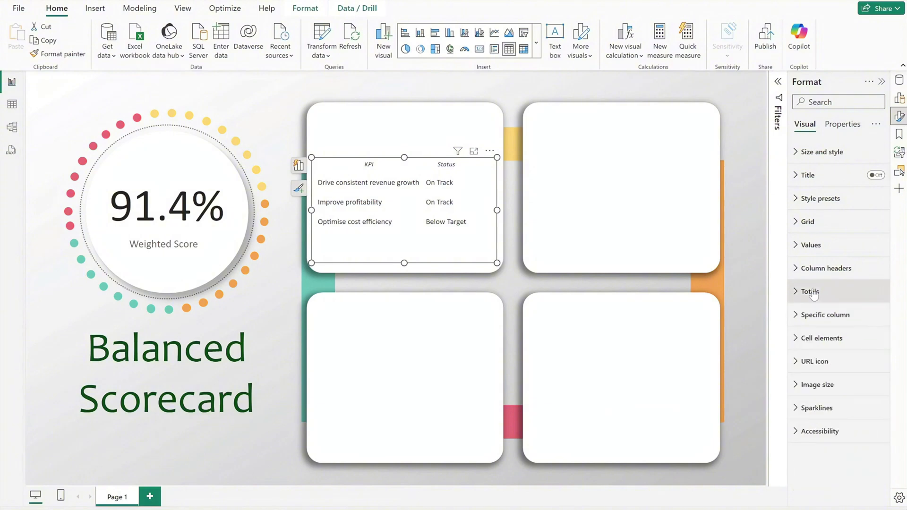
- Centre the KPI and Status values and give Status text the custom colour #EBEFE7
{"action": "left_click", "coordinate": [811, 317]}
{"action": "scroll", "coordinate": [811, 317], "scroll_direction": "down", "scroll_amount": 3}
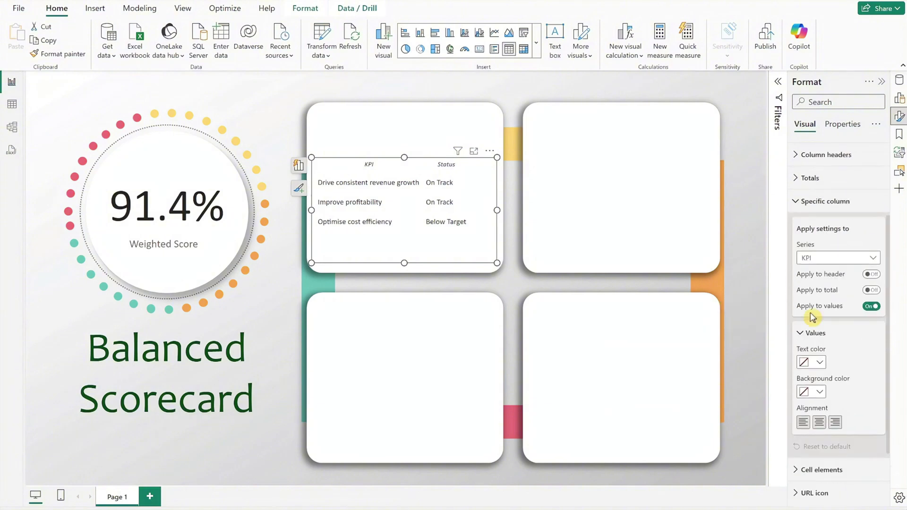
{"action": "left_click", "coordinate": [820, 423]}
{"action": "left_click", "coordinate": [831, 259]}
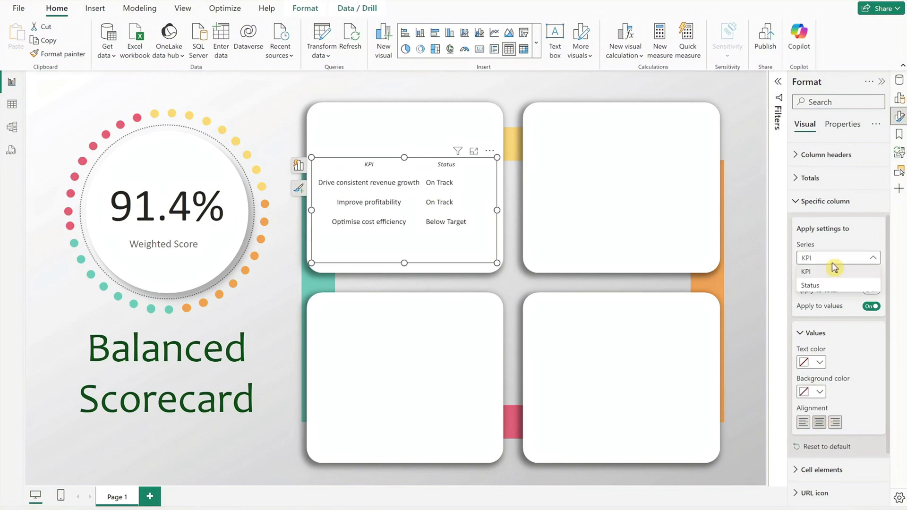
{"action": "left_click", "coordinate": [829, 286]}
{"action": "left_click", "coordinate": [821, 362]}
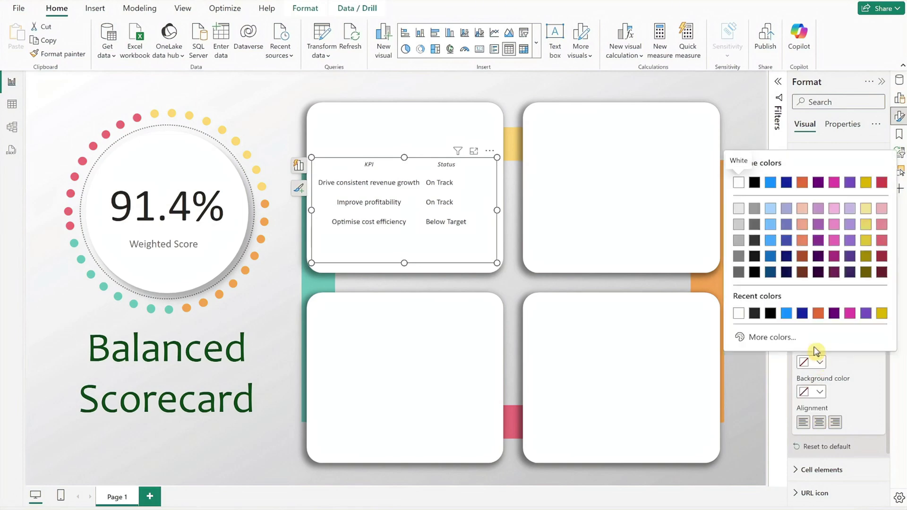
{"action": "left_click", "coordinate": [775, 336]}
{"action": "left_click", "coordinate": [836, 366]}
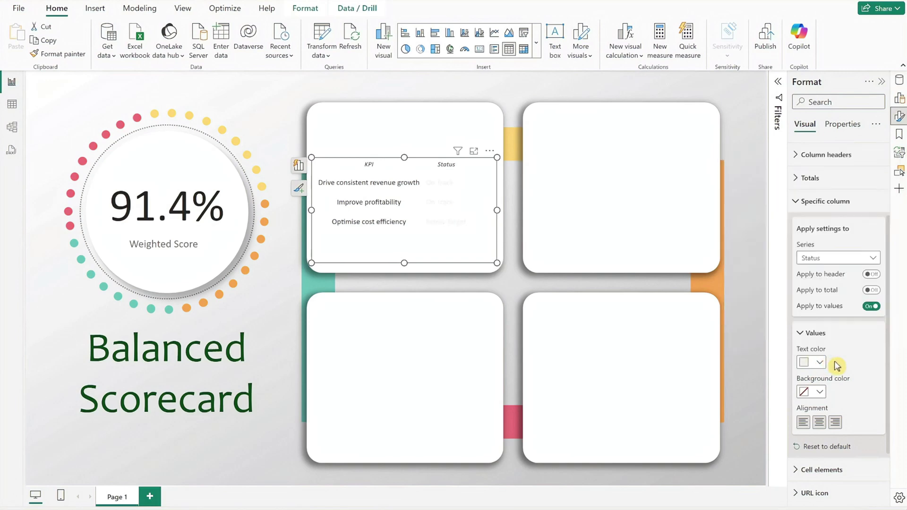
{"action": "left_click", "coordinate": [820, 423]}
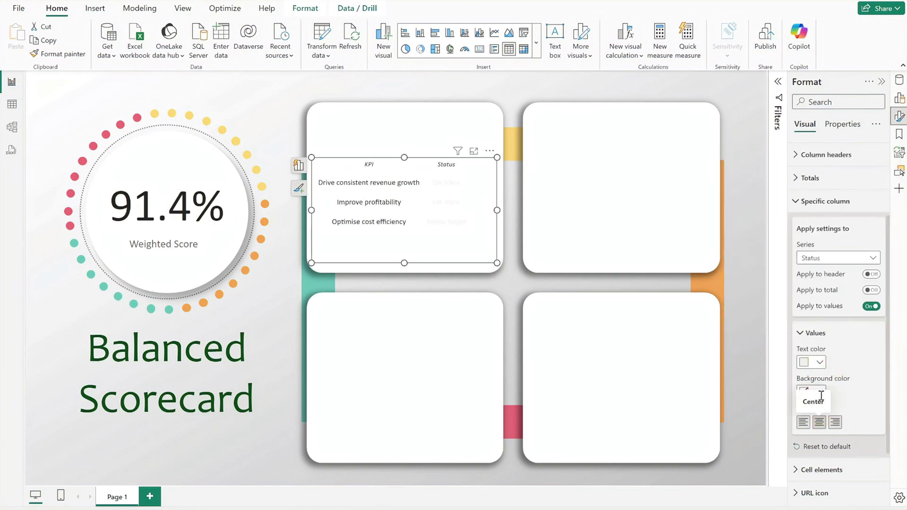
{"action": "left_click", "coordinate": [824, 202]}
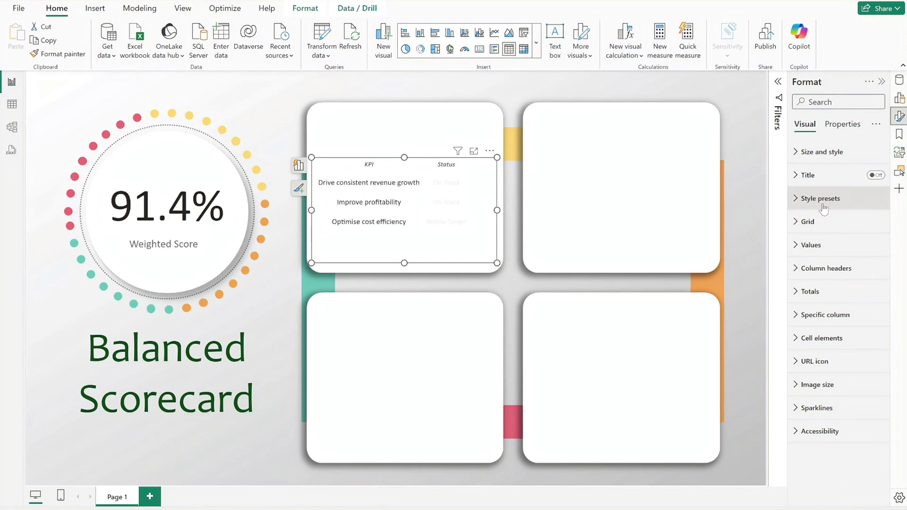
{"action": "left_click", "coordinate": [822, 338]}
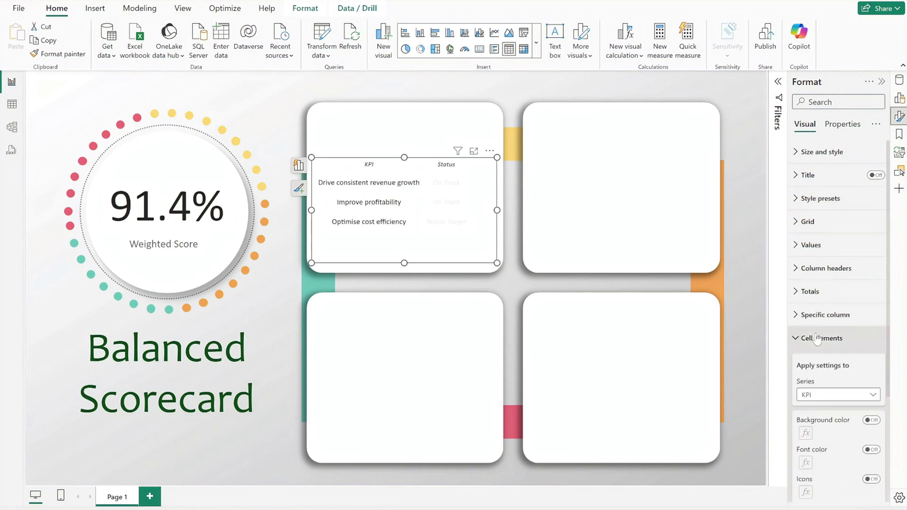
- Add a rule-based Status cell background: On Track gets olive #8E8946
{"action": "left_click", "coordinate": [820, 393]}
{"action": "left_click", "coordinate": [835, 421]}
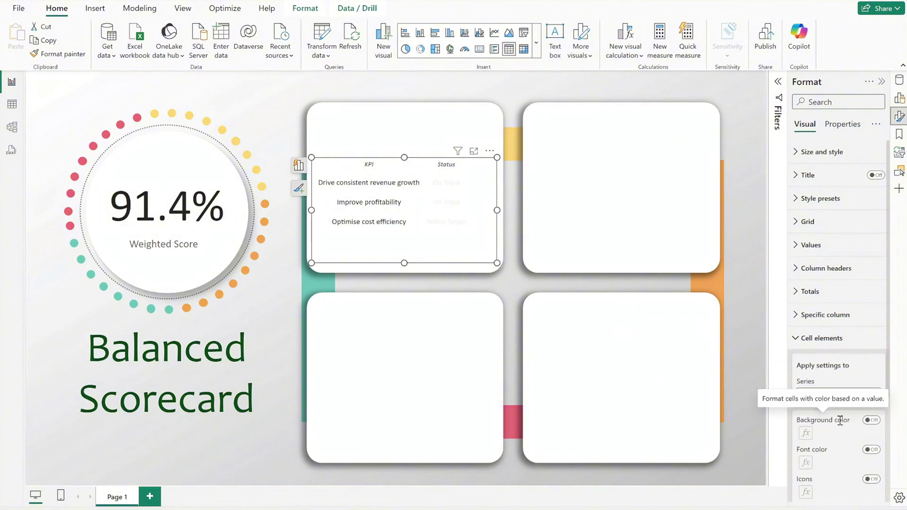
{"action": "left_click", "coordinate": [870, 421]}
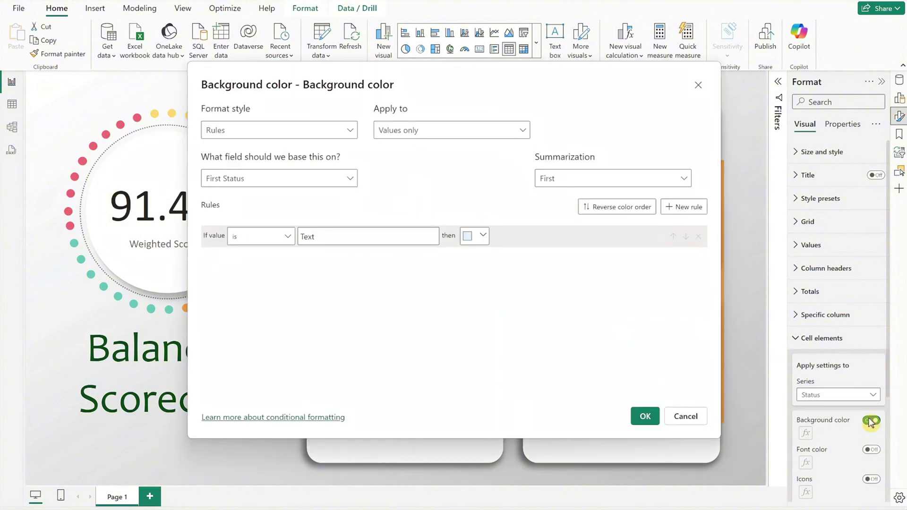
{"action": "left_click", "coordinate": [413, 235]}
{"action": "type", "text": "On Track"}
{"action": "left_click", "coordinate": [471, 245]}
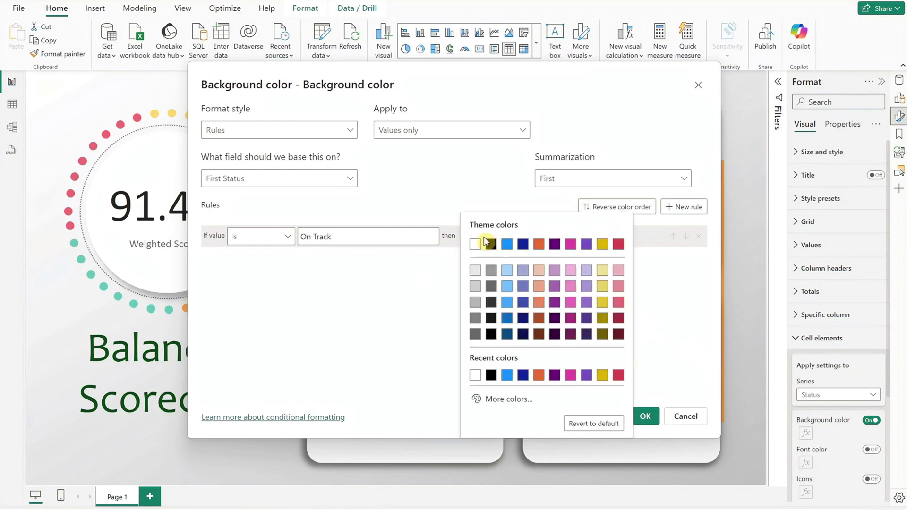
{"action": "left_click", "coordinate": [492, 399]}
{"action": "type", "text": "#8E8946"}
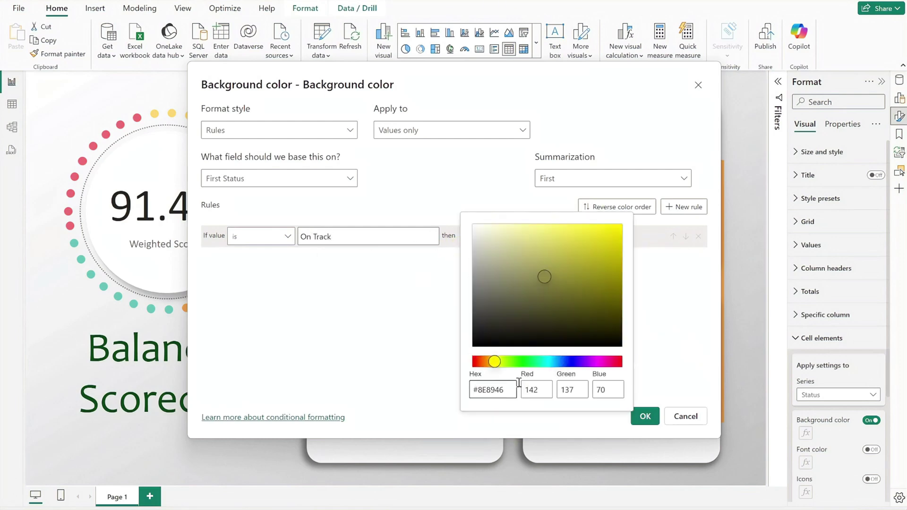
{"action": "left_click", "coordinate": [657, 275]}
- Add a Below Target rule coloured orange-brown #BC6F37 and apply the rules
{"action": "left_click", "coordinate": [679, 212]}
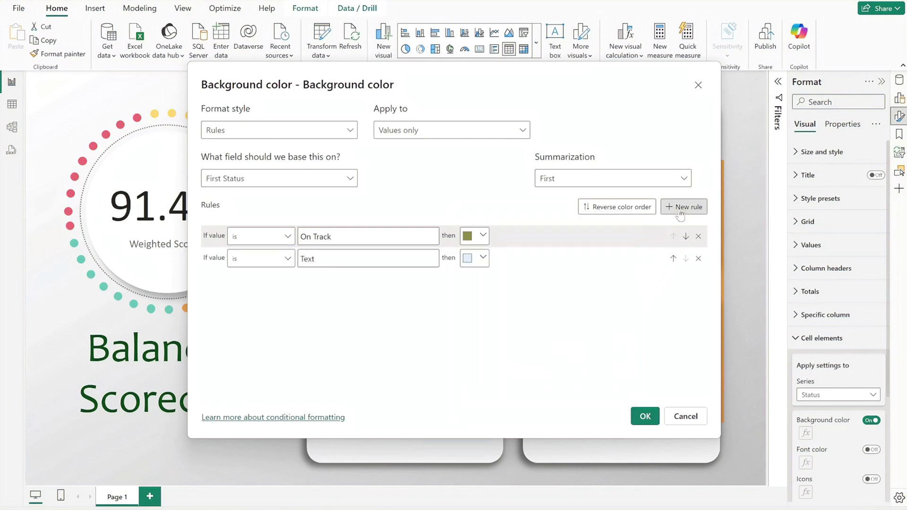
{"action": "left_click", "coordinate": [383, 257]}
{"action": "type", "text": "Below Target"}
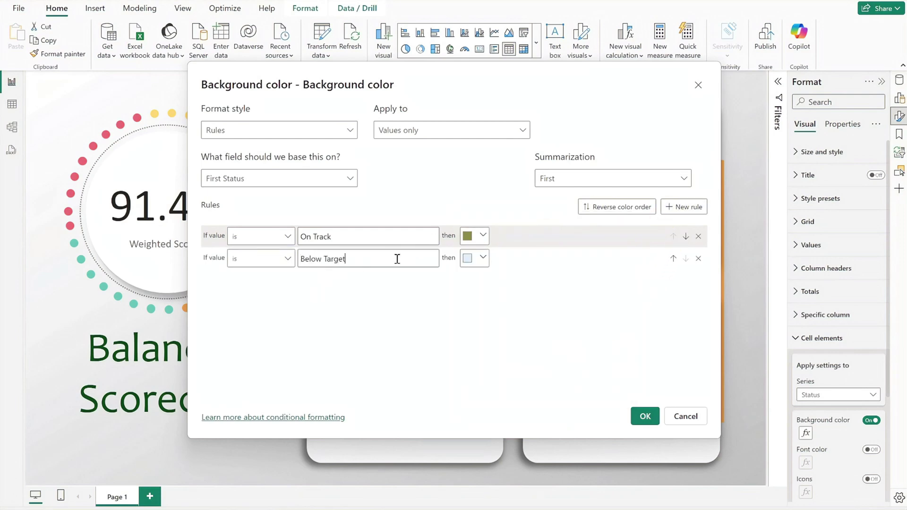
{"action": "left_click", "coordinate": [461, 260]}
{"action": "left_click", "coordinate": [492, 255]}
{"action": "type", "text": "#BC6F37"}
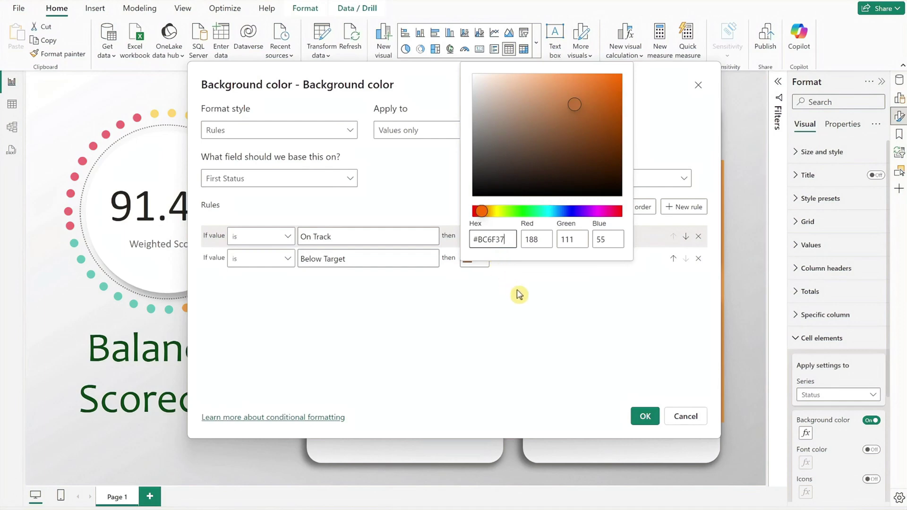
{"action": "left_click", "coordinate": [519, 295]}
{"action": "left_click", "coordinate": [645, 416]}
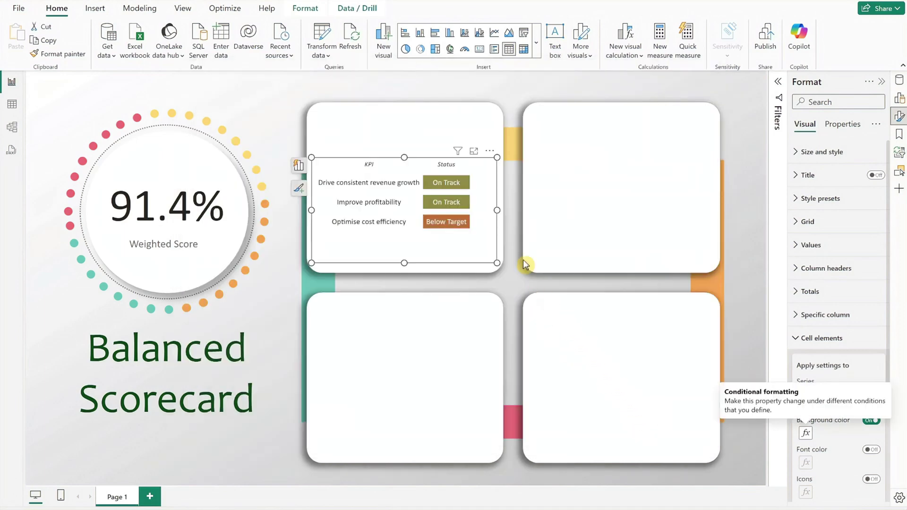
- Widen the Status column, then make a P2 copy of the table at position 870, 150
{"action": "left_click_drag", "start_coordinate": [469, 166], "coordinate": [441, 167]}
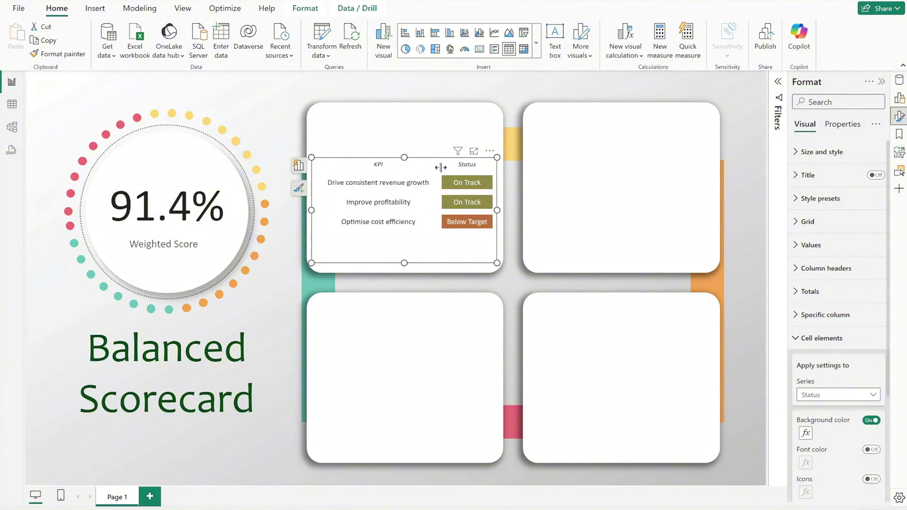
{"action": "left_click", "coordinate": [48, 42]}
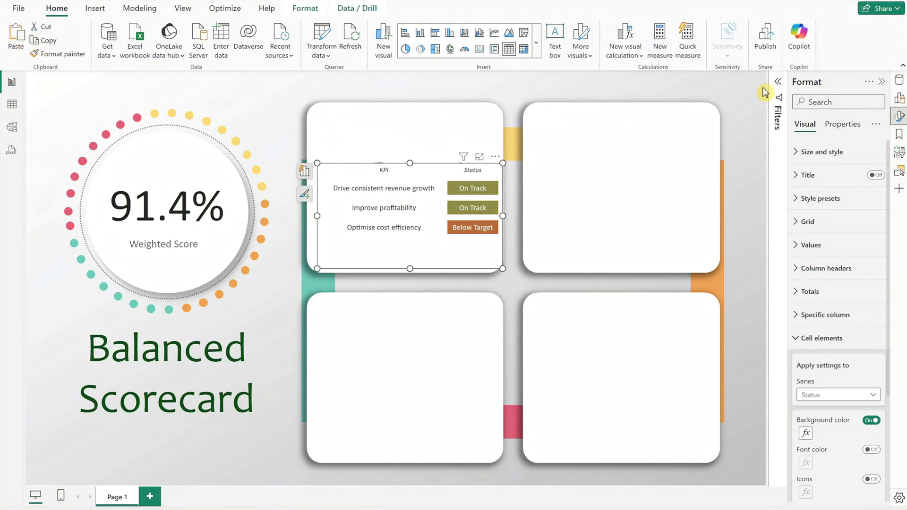
{"action": "left_click", "coordinate": [778, 82]}
{"action": "left_click", "coordinate": [749, 182]}
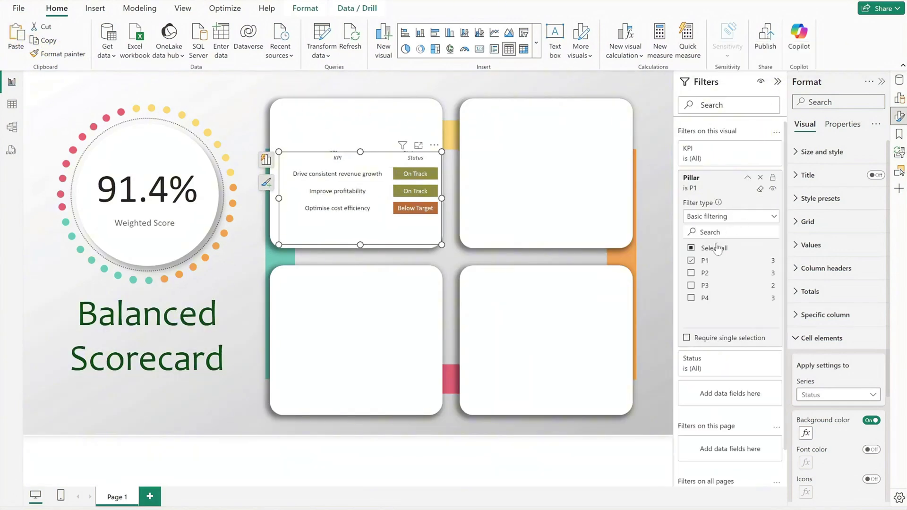
{"action": "left_click", "coordinate": [690, 273]}
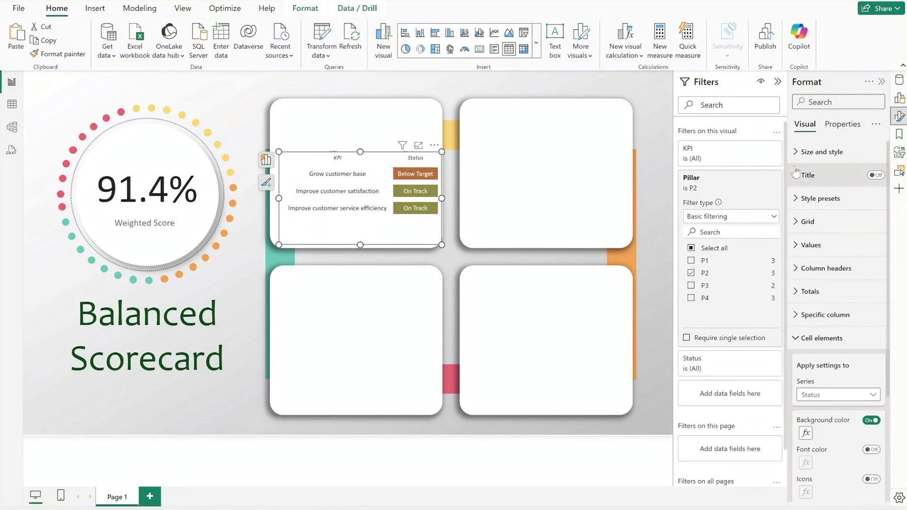
{"action": "left_click", "coordinate": [807, 153]}
{"action": "double_click", "coordinate": [810, 283]}
{"action": "type", "text": "870"}
{"action": "key", "text": "Return"}
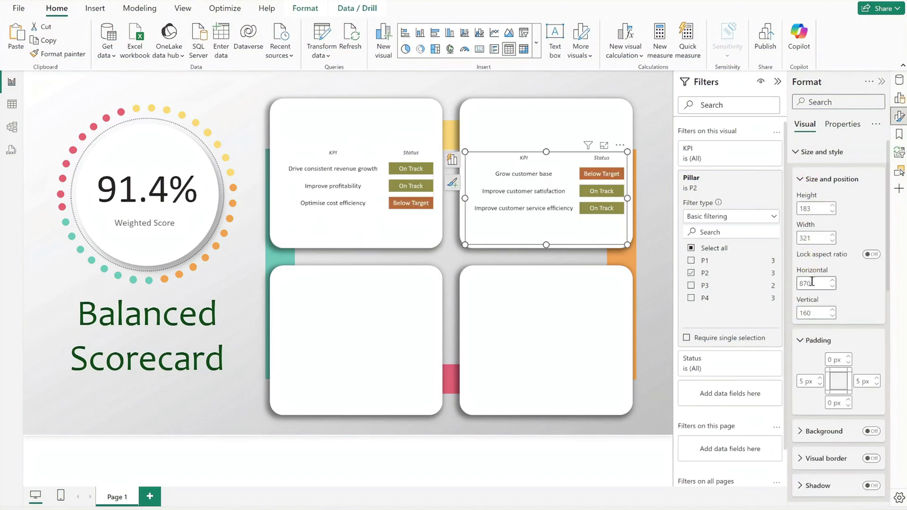
{"action": "double_click", "coordinate": [812, 311]}
{"action": "type", "text": "150"}
{"action": "key", "text": "Return"}
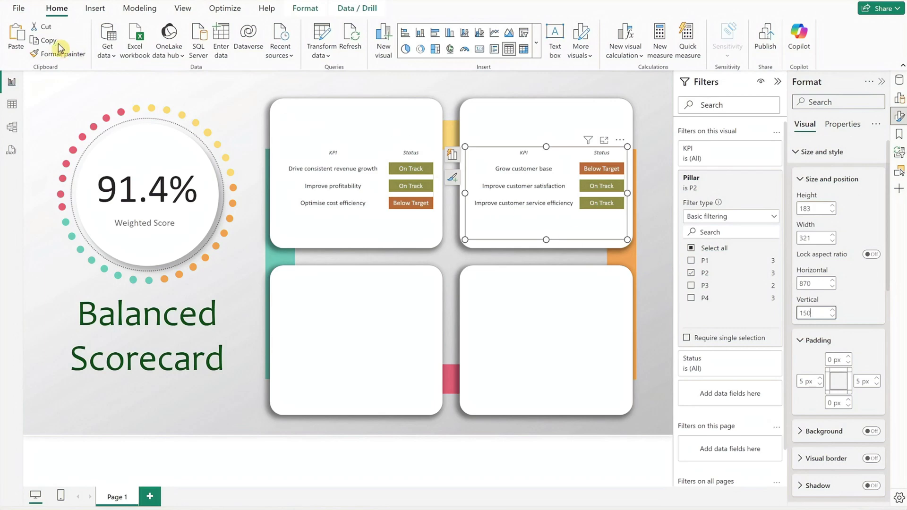
- Make a P3 copy of the table at position 494, 428 in the bottom-left card
{"action": "left_click", "coordinate": [747, 178]}
{"action": "left_click", "coordinate": [747, 178]}
{"action": "left_click", "coordinate": [690, 285]}
{"action": "left_click", "coordinate": [690, 272]}
{"action": "double_click", "coordinate": [812, 283]}
{"action": "type", "text": "494"}
{"action": "key", "text": "Return"}
{"action": "double_click", "coordinate": [812, 283]}
{"action": "type", "text": "504"}
{"action": "double_click", "coordinate": [812, 313]}
{"action": "type", "text": "428"}
{"action": "key", "text": "Return"}
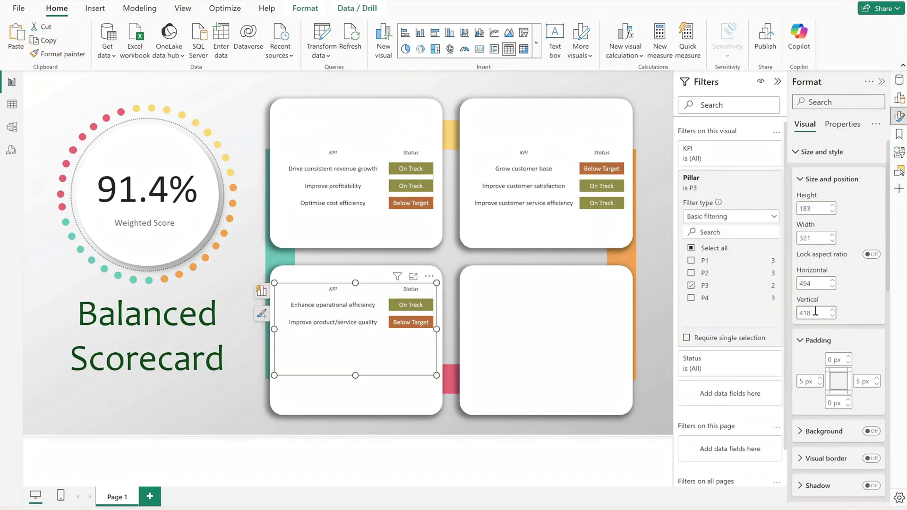
- Make a P4 copy of the table at position 870, 418 in the bottom-right card
{"action": "left_click", "coordinate": [45, 40]}
{"action": "left_click", "coordinate": [19, 40]}
{"action": "left_click", "coordinate": [747, 180]}
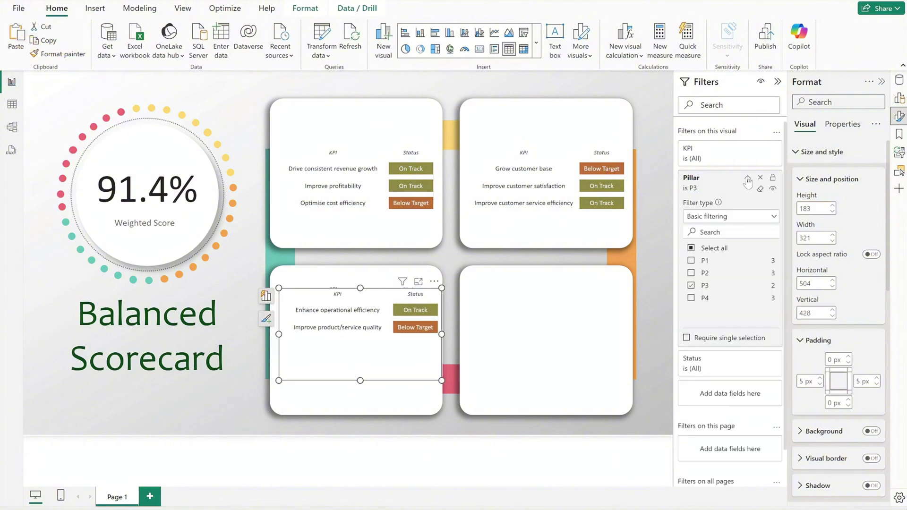
{"action": "left_click", "coordinate": [691, 298]}
{"action": "type", "text": "870"}
{"action": "key", "text": "Tab"}
{"action": "type", "text": "418"}
{"action": "key", "text": "Return"}
{"action": "left_click", "coordinate": [881, 83]}
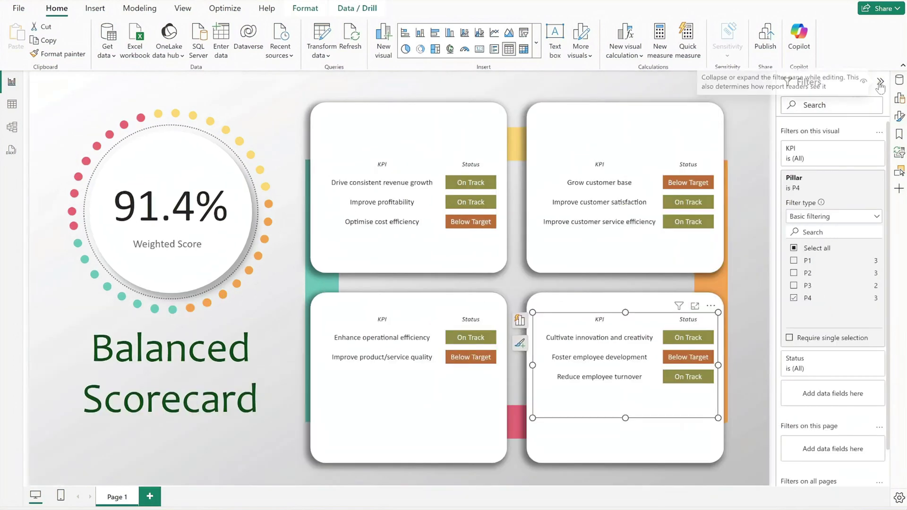
{"action": "left_click", "coordinate": [880, 83]}
{"action": "left_click", "coordinate": [283, 192]}
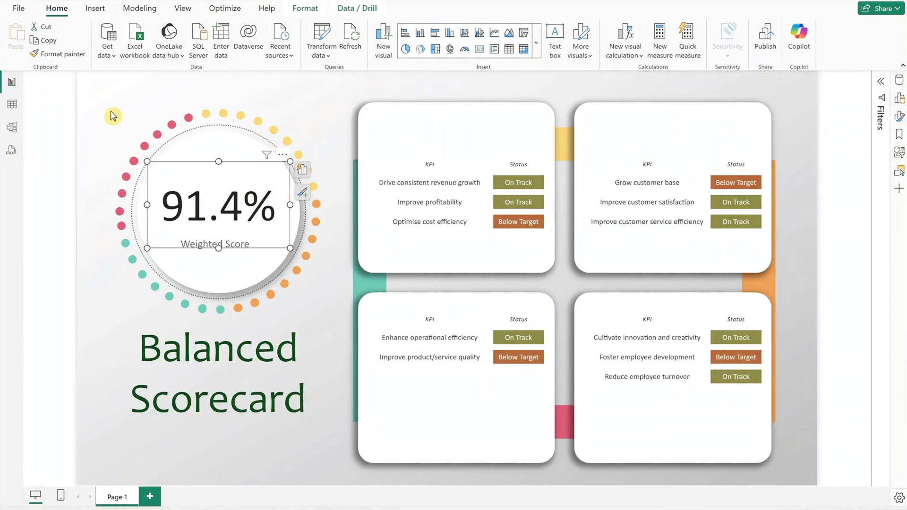
- Duplicate the 91.4% score card and replace its Weighted Score field with Header
{"action": "left_click", "coordinate": [44, 40]}
{"action": "left_click", "coordinate": [21, 46]}
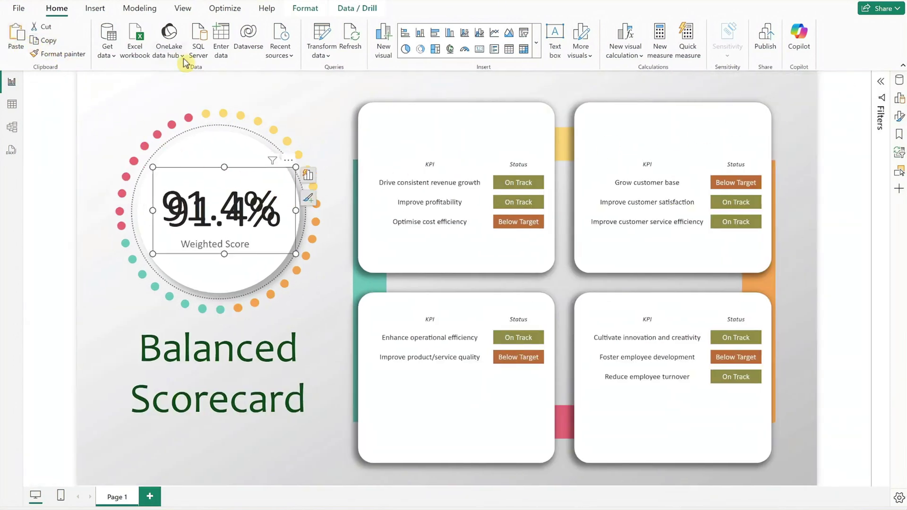
{"action": "left_click", "coordinate": [898, 98]}
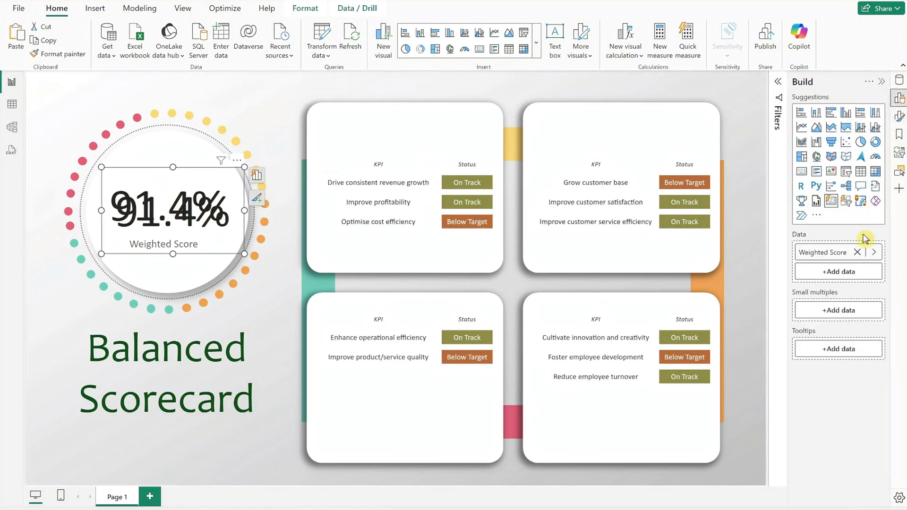
{"action": "left_click", "coordinate": [856, 252]}
{"action": "left_click", "coordinate": [856, 253]}
{"action": "type", "text": "hea"}
{"action": "left_click", "coordinate": [740, 179]}
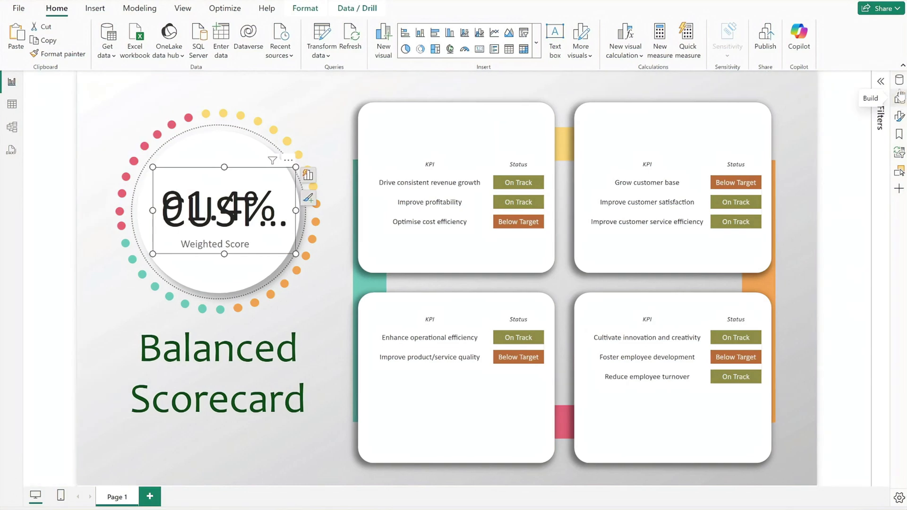
- Filter the duplicate card by Pillar to show only P1
{"action": "left_click", "coordinate": [898, 80]}
{"action": "left_click", "coordinate": [777, 82]}
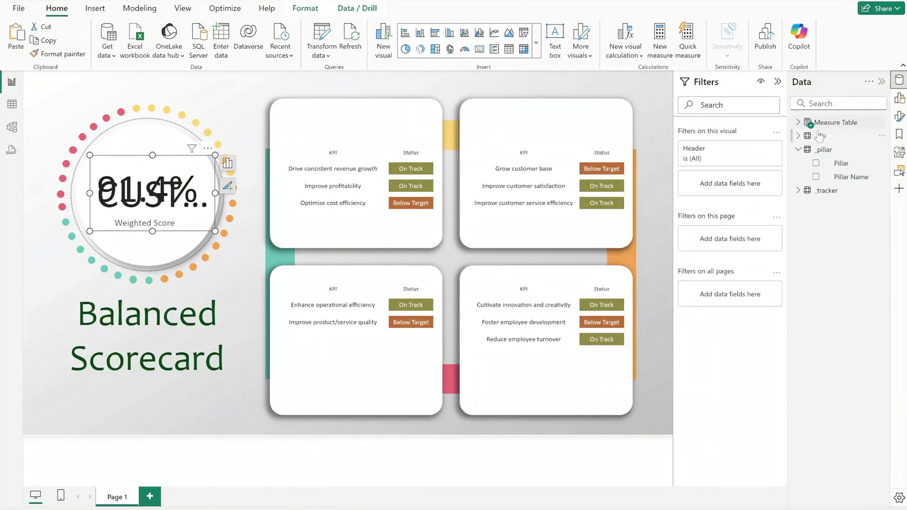
{"action": "left_click_drag", "start_coordinate": [760, 180], "coordinate": [756, 182]}
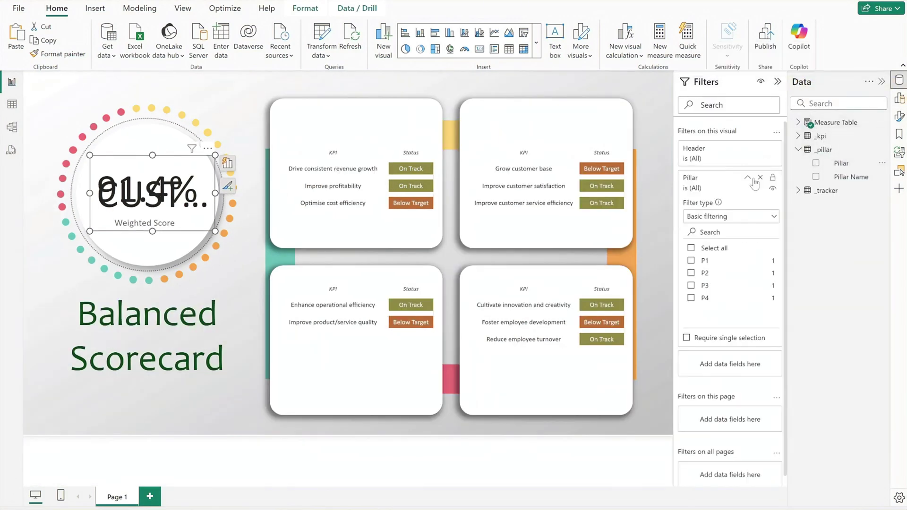
{"action": "left_click", "coordinate": [691, 261]}
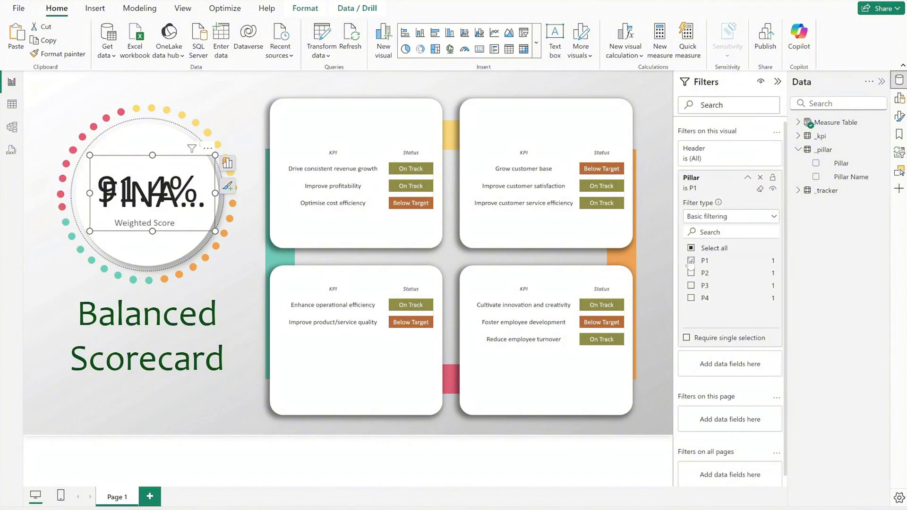
{"action": "left_click", "coordinate": [881, 82]}
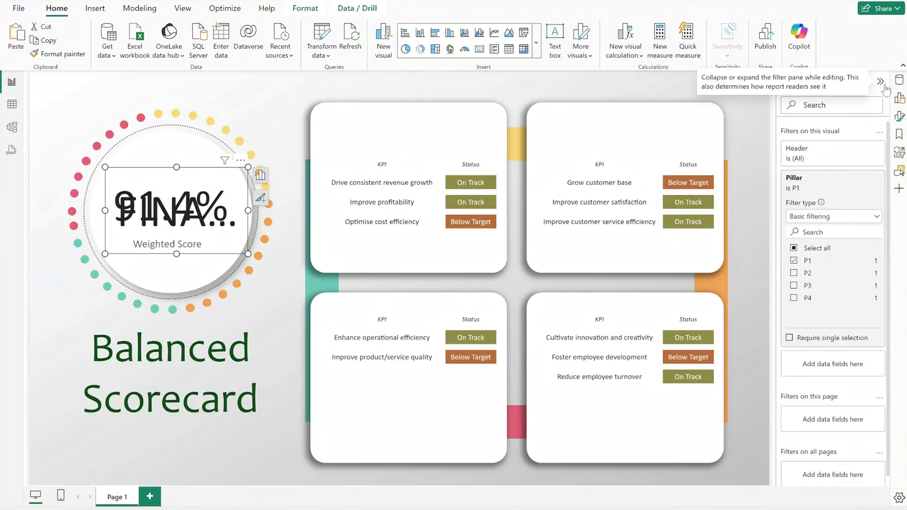
- Size the card to height 50 and width 266, positioned at X 548, Y 83
{"action": "left_click", "coordinate": [898, 117]}
{"action": "left_click", "coordinate": [821, 152]}
{"action": "left_click", "coordinate": [813, 208]}
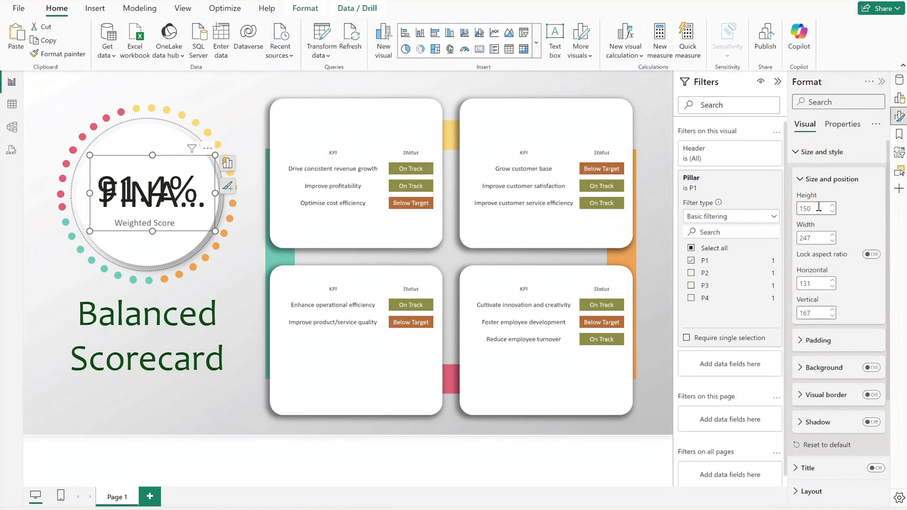
{"action": "type", "text": "50"}
{"action": "left_click", "coordinate": [813, 237]}
{"action": "type", "text": "266"}
{"action": "left_click", "coordinate": [813, 283]}
{"action": "type", "text": "548"}
{"action": "left_click", "coordinate": [813, 312]}
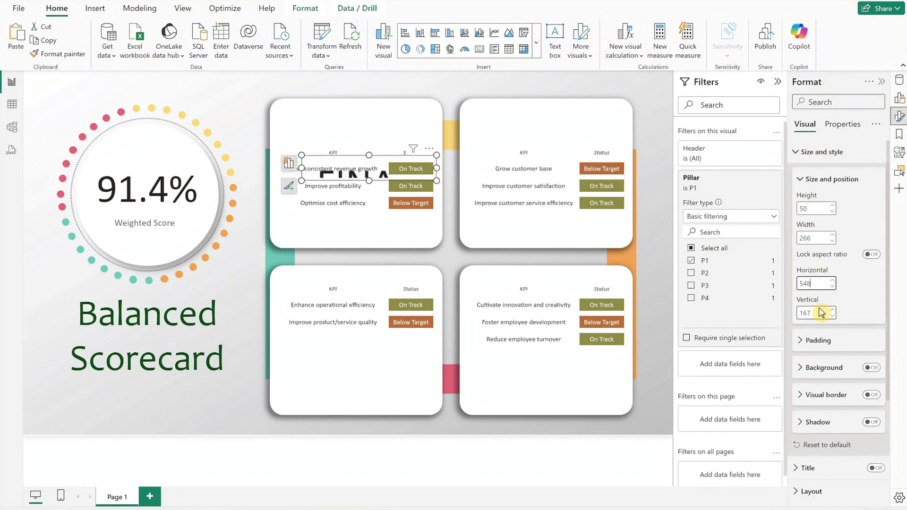
{"action": "type", "text": "83"}
{"action": "key", "text": "Return"}
- Set the card's padding to 0 px
{"action": "left_click", "coordinate": [825, 343]}
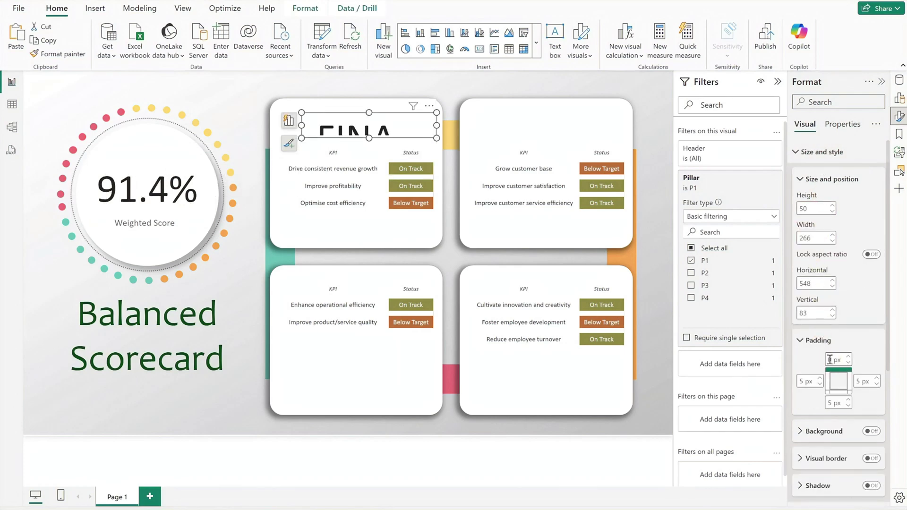
{"action": "left_click", "coordinate": [830, 401]}
{"action": "type", "text": "0"}
{"action": "left_click", "coordinate": [822, 152]}
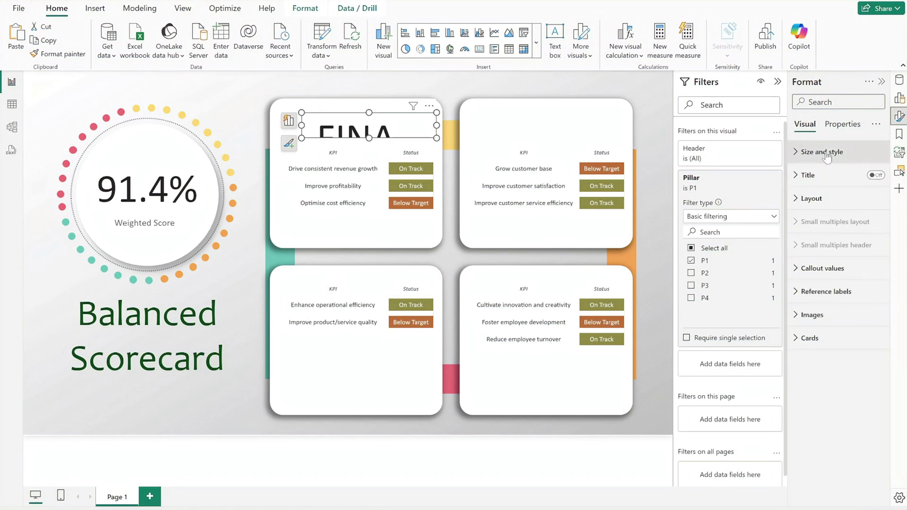
- Colour the callout value text dark grey #333333
{"action": "left_click", "coordinate": [824, 267]}
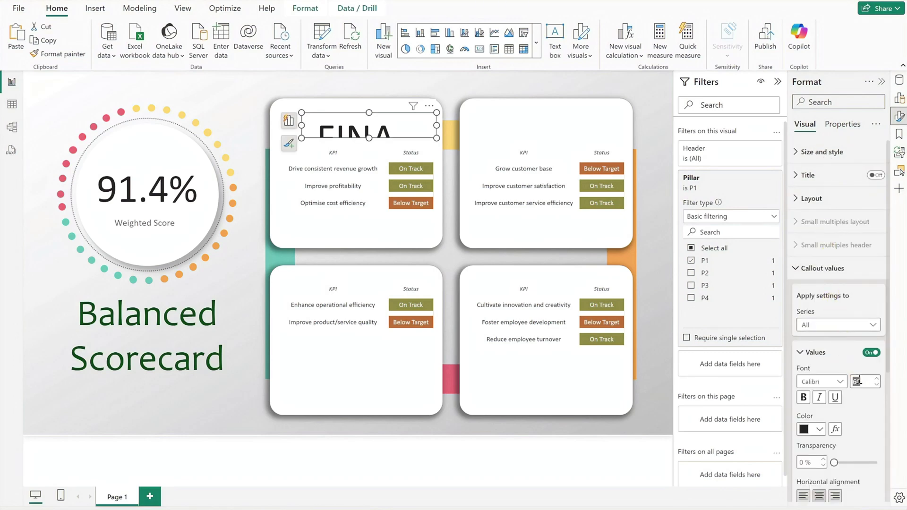
{"action": "left_click", "coordinate": [820, 428]}
{"action": "left_click", "coordinate": [782, 406]}
{"action": "type", "text": "333333"}
{"action": "key", "text": "Return"}
{"action": "left_click", "coordinate": [824, 268]}
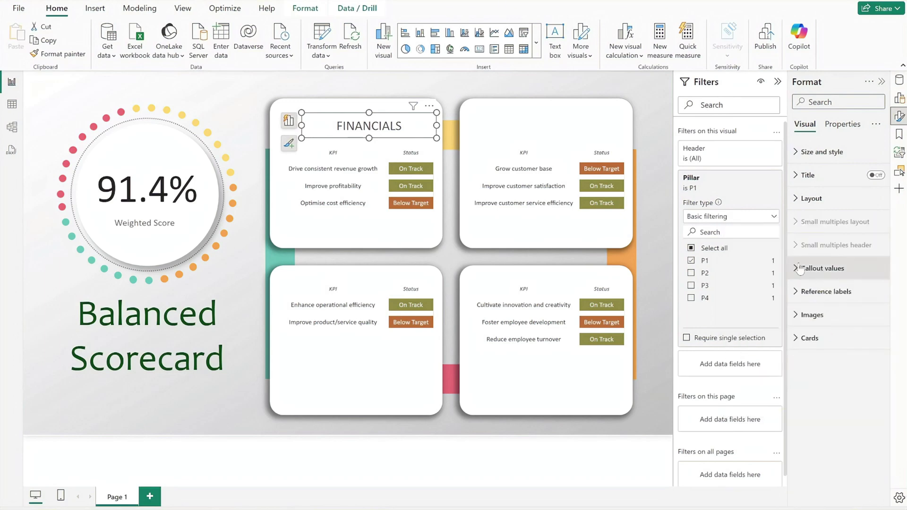
- Duplicate the heading as CUSTOMERS (pillar P2) at X 869, Y 83
{"action": "left_click", "coordinate": [48, 41]}
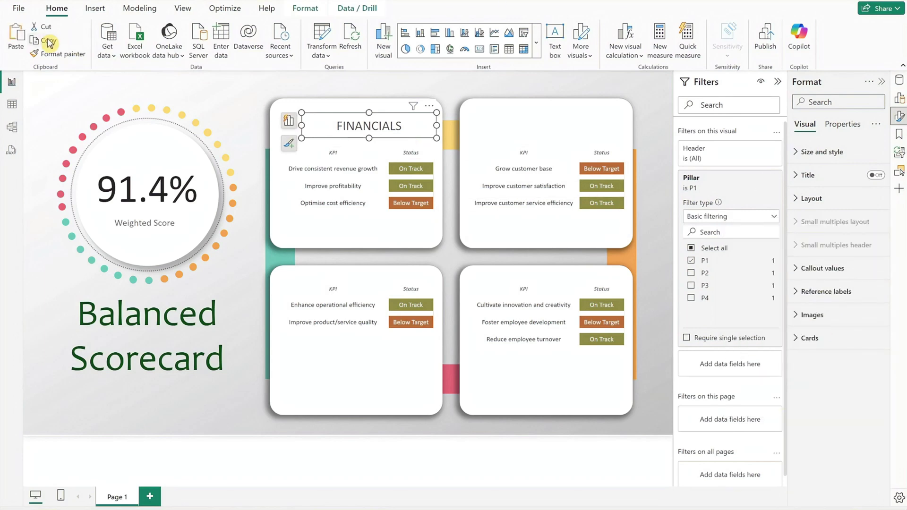
{"action": "left_click", "coordinate": [16, 37]}
{"action": "left_click", "coordinate": [747, 182]}
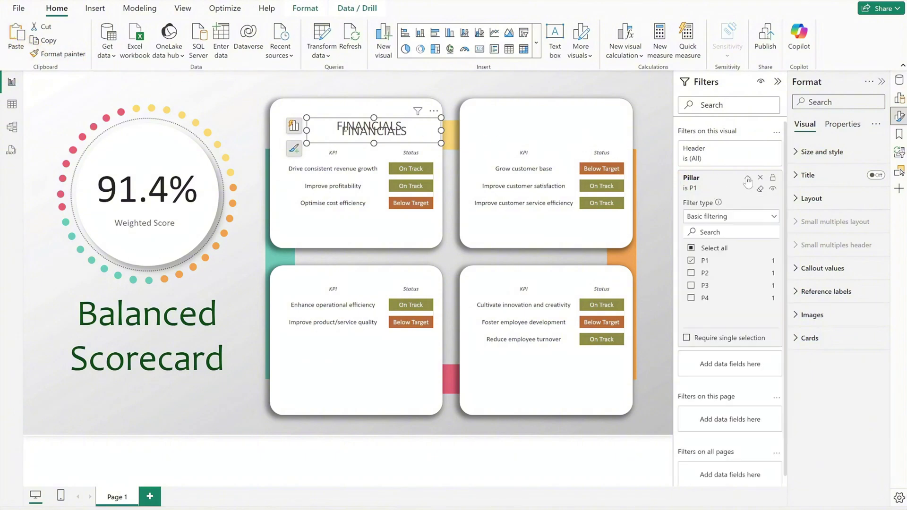
{"action": "left_click", "coordinate": [690, 273]}
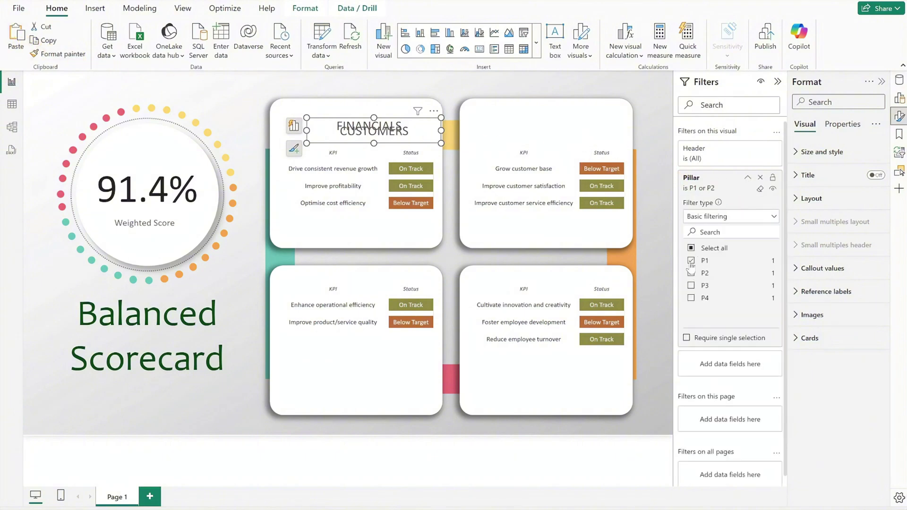
{"action": "left_click", "coordinate": [811, 152]}
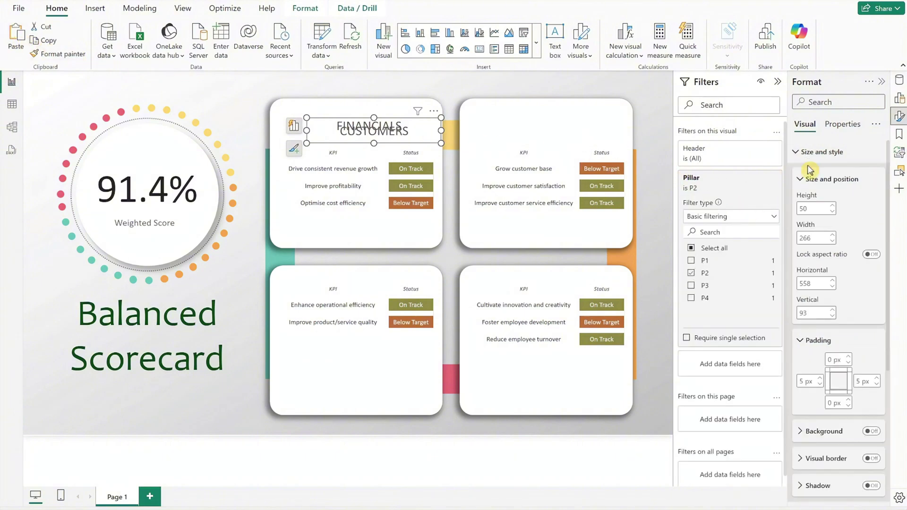
{"action": "double_click", "coordinate": [804, 283]}
{"action": "type", "text": "869"}
{"action": "key", "text": "Tab"}
{"action": "type", "text": "83"}
- Duplicate it as INTERNAL PROCESSES (pillar P3) at X 548, Y 595
{"action": "left_click", "coordinate": [43, 40]}
{"action": "left_click", "coordinate": [15, 38]}
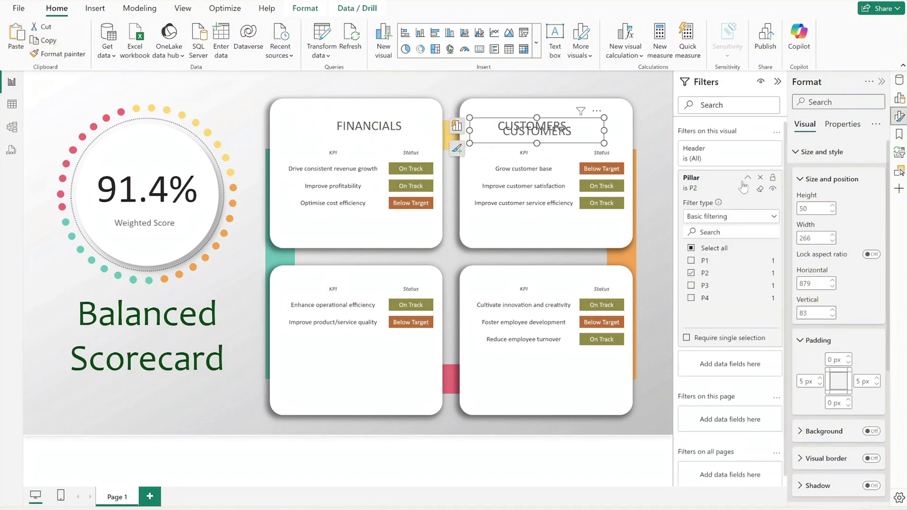
{"action": "left_click", "coordinate": [691, 273]}
{"action": "double_click", "coordinate": [804, 284]}
{"action": "type", "text": "548"}
{"action": "key", "text": "Tab"}
{"action": "type", "text": "595"}
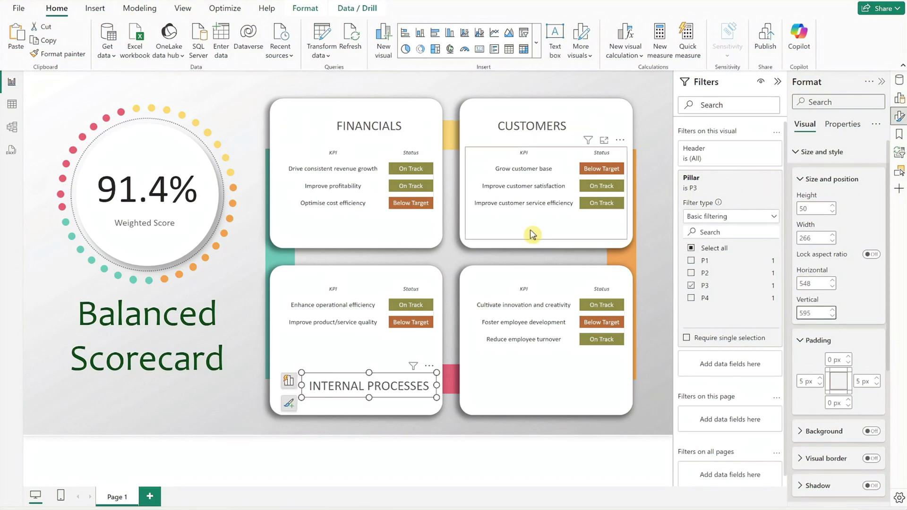
- Add a LEARNING & GROWTH heading (pillar P4) at X 969, Y 595 and collapse Filters
{"action": "left_click", "coordinate": [45, 39]}
{"action": "left_click", "coordinate": [16, 38]}
{"action": "left_click", "coordinate": [691, 298]}
{"action": "left_click", "coordinate": [691, 286]}
{"action": "double_click", "coordinate": [811, 283]}
{"action": "type", "text": "969"}
{"action": "key", "text": "Tab"}
{"action": "type", "text": "595"}
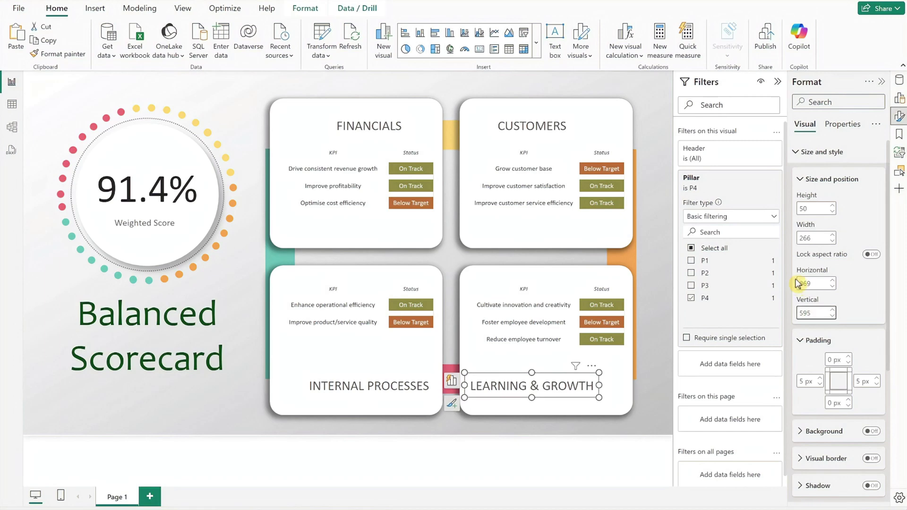
{"action": "left_click", "coordinate": [776, 83]}
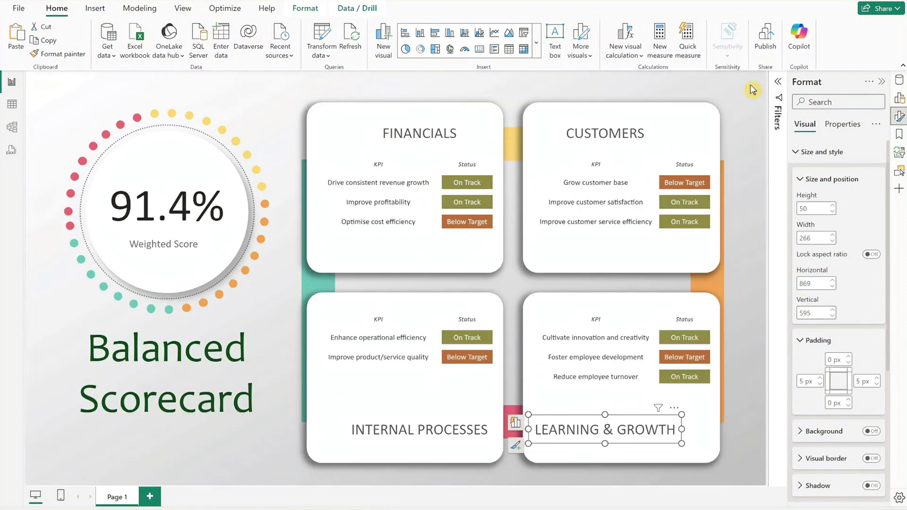
{"action": "left_click", "coordinate": [752, 89]}
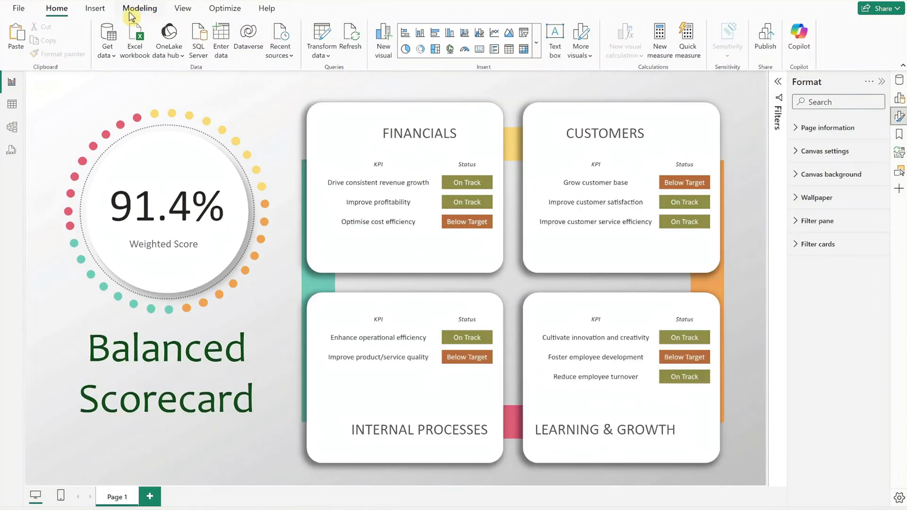
- Insert a line shape sized 32 high by 127 wide at X 616, Y 113
{"action": "left_click", "coordinate": [95, 11]}
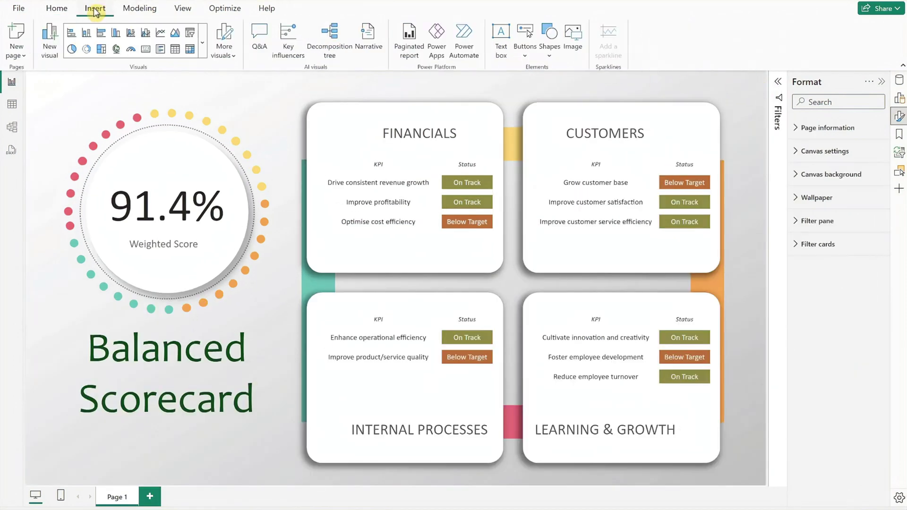
{"action": "left_click", "coordinate": [550, 48]}
{"action": "left_click", "coordinate": [618, 193]}
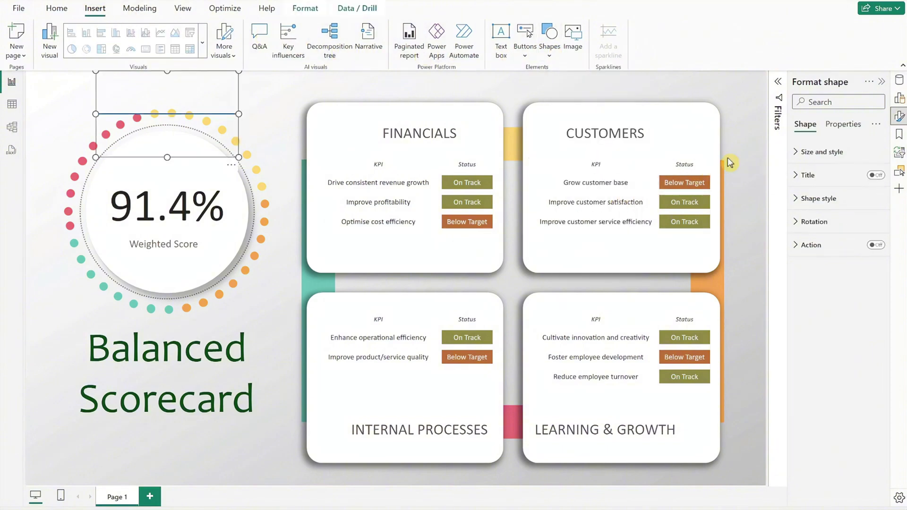
{"action": "left_click", "coordinate": [798, 151]}
{"action": "double_click", "coordinate": [813, 209]}
{"action": "type", "text": "32"}
{"action": "double_click", "coordinate": [814, 238]}
{"action": "type", "text": "127"}
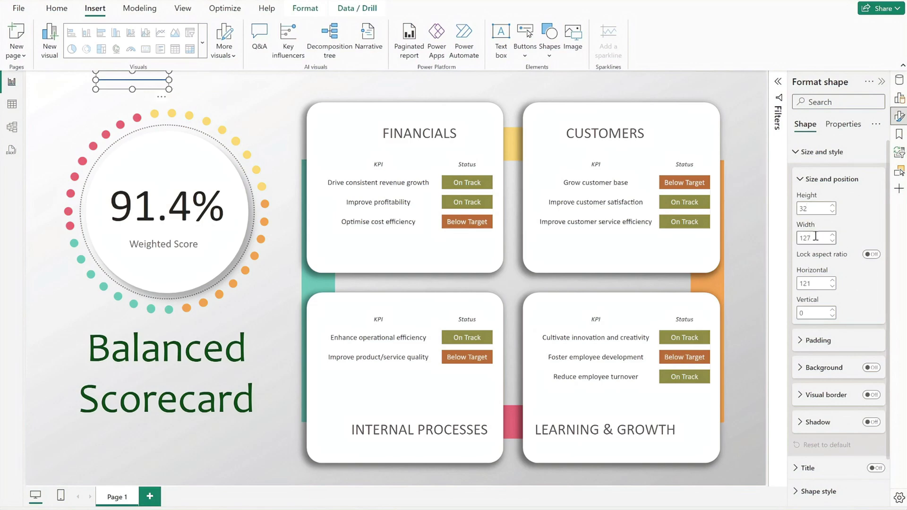
{"action": "double_click", "coordinate": [813, 284]}
{"action": "type", "text": "616"}
{"action": "double_click", "coordinate": [812, 313]}
{"action": "type", "text": "113"}
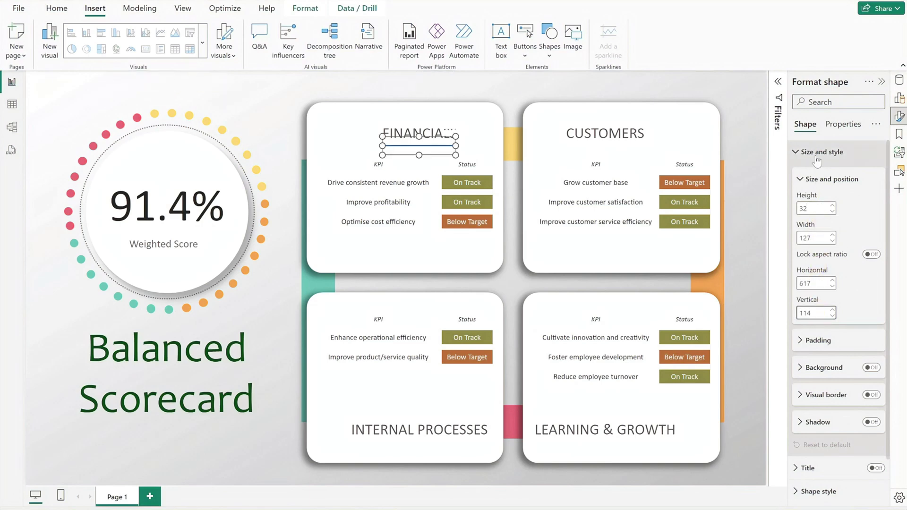
- Give the line a light grey border colour
{"action": "left_click", "coordinate": [822, 152]}
{"action": "left_click", "coordinate": [818, 198]}
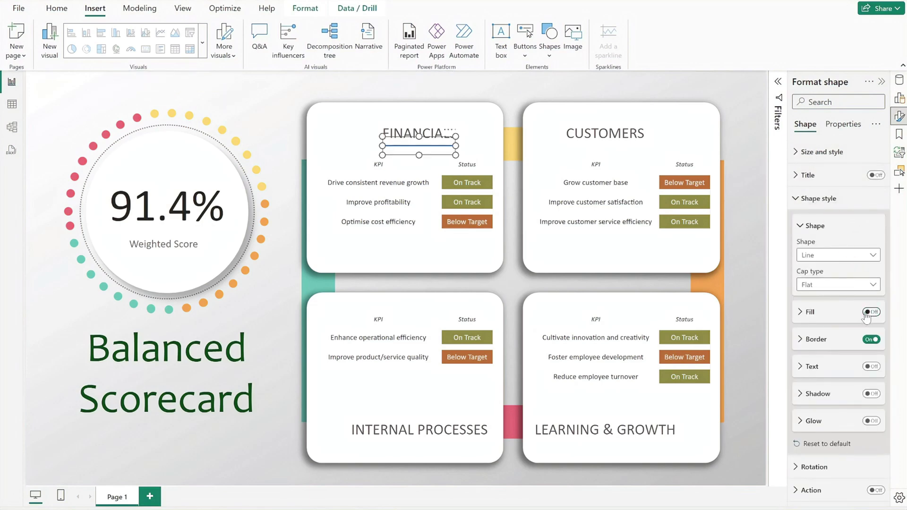
{"action": "left_click", "coordinate": [816, 339]}
{"action": "left_click", "coordinate": [820, 369]}
{"action": "left_click", "coordinate": [784, 343]}
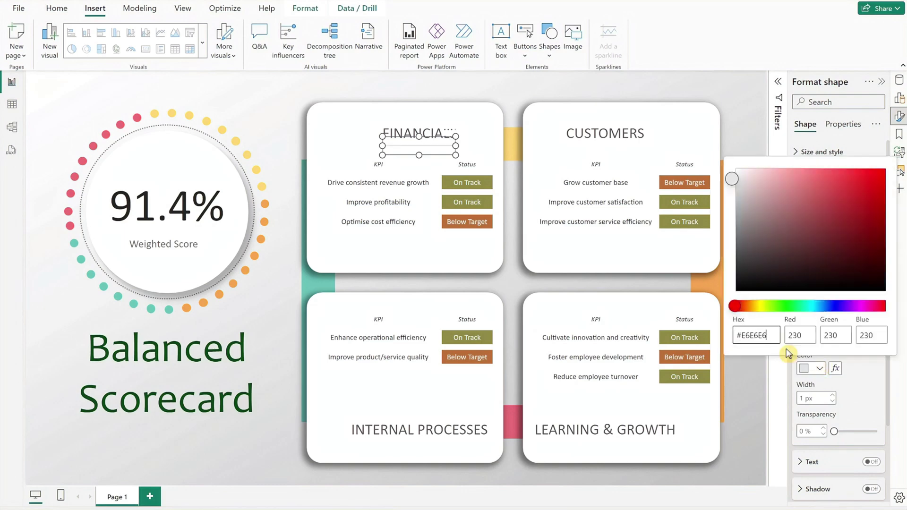
{"action": "left_click", "coordinate": [852, 372]}
{"action": "left_click", "coordinate": [815, 339]}
{"action": "left_click", "coordinate": [818, 198]}
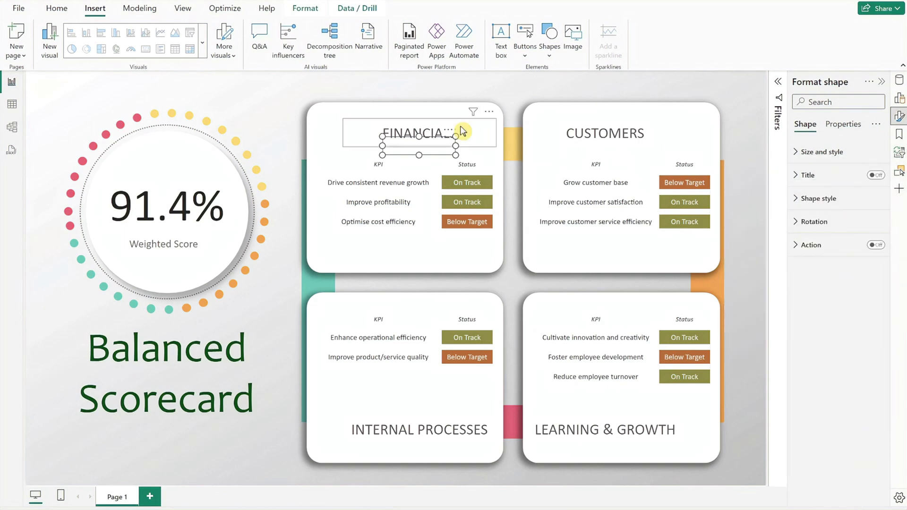
- Duplicate the FINANCIALS line and place the copy at X 939, Y 114
{"action": "left_click", "coordinate": [56, 8]}
{"action": "left_click", "coordinate": [50, 40]}
{"action": "left_click", "coordinate": [16, 36]}
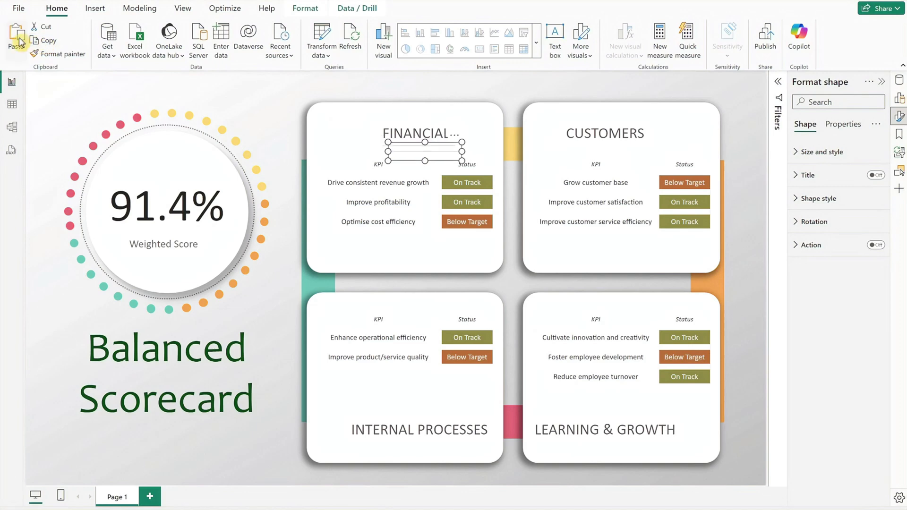
{"action": "left_click", "coordinate": [821, 152]}
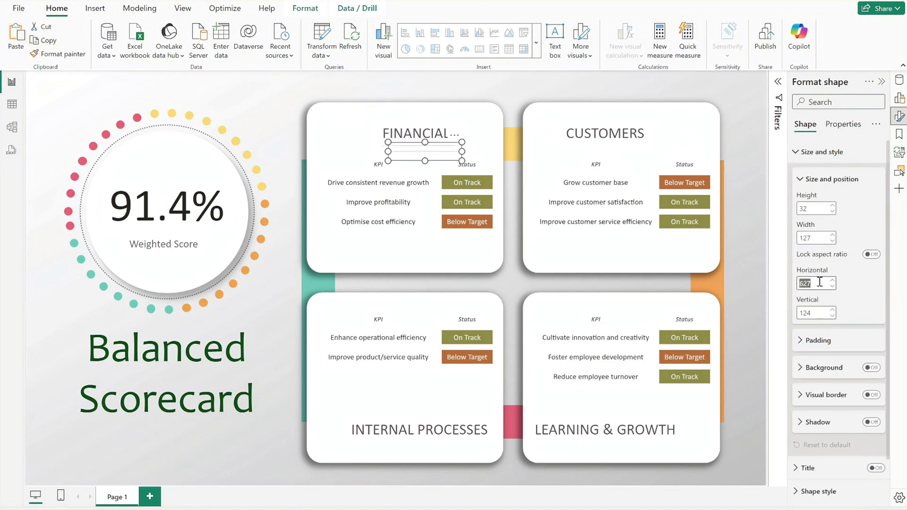
{"action": "type", "text": "939"}
{"action": "double_click", "coordinate": [820, 312]}
{"action": "type", "text": "114"}
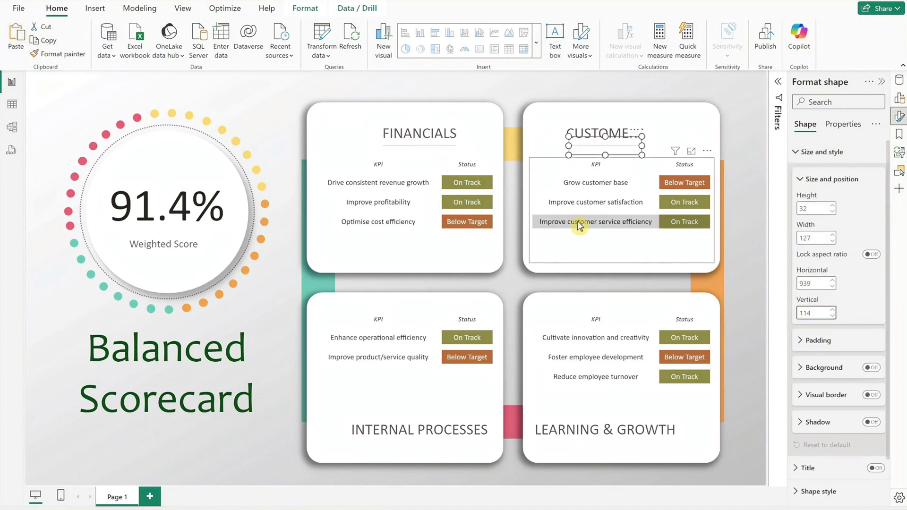
- Paste another divider line at X 939, Y 577 above LEARNING & GROWTH
{"action": "left_click", "coordinate": [45, 41]}
{"action": "left_click", "coordinate": [16, 38]}
{"action": "left_click", "coordinate": [420, 144]}
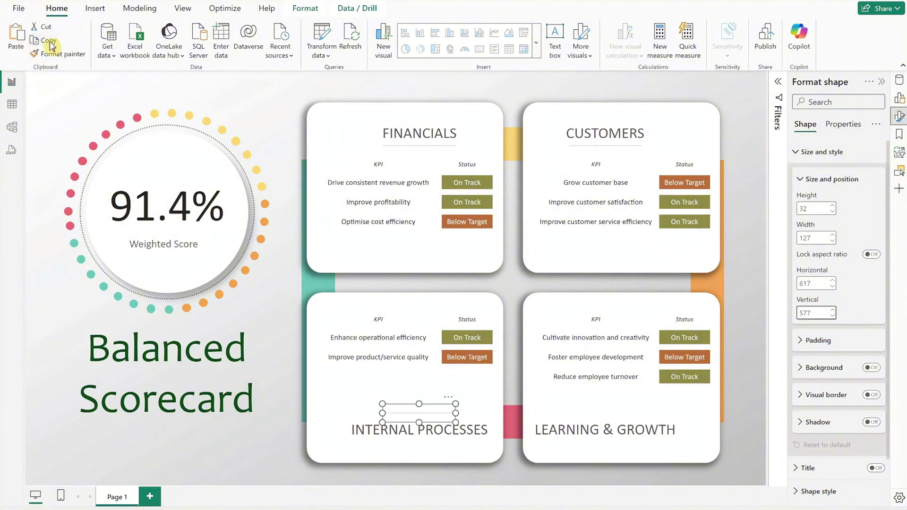
{"action": "left_click", "coordinate": [16, 37]}
{"action": "double_click", "coordinate": [812, 283]}
{"action": "type", "text": "939"}
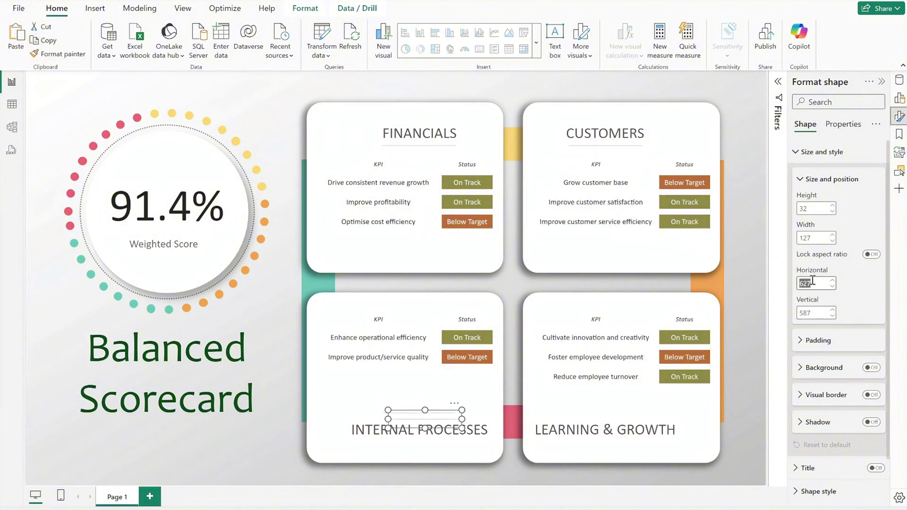
{"action": "double_click", "coordinate": [812, 313]}
{"action": "type", "text": "577"}
{"action": "key", "text": "Return"}
{"action": "left_click", "coordinate": [747, 321]}
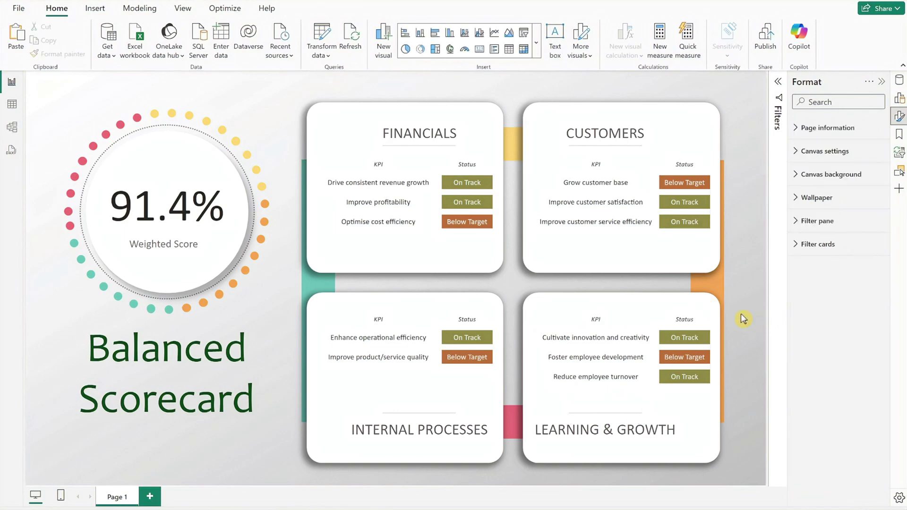
- Insert a rounded-top tab shape sized 99×95 at X 466, Y 73
{"action": "left_click", "coordinate": [94, 8]}
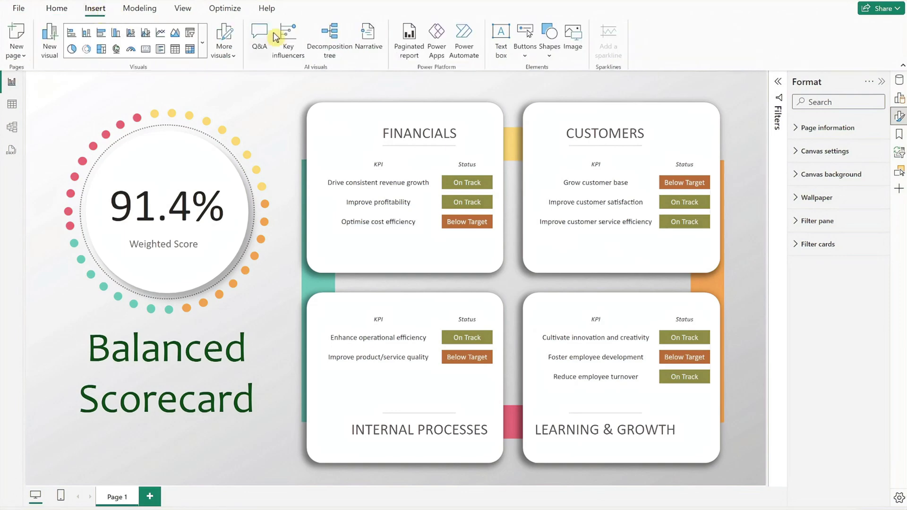
{"action": "left_click", "coordinate": [549, 44]}
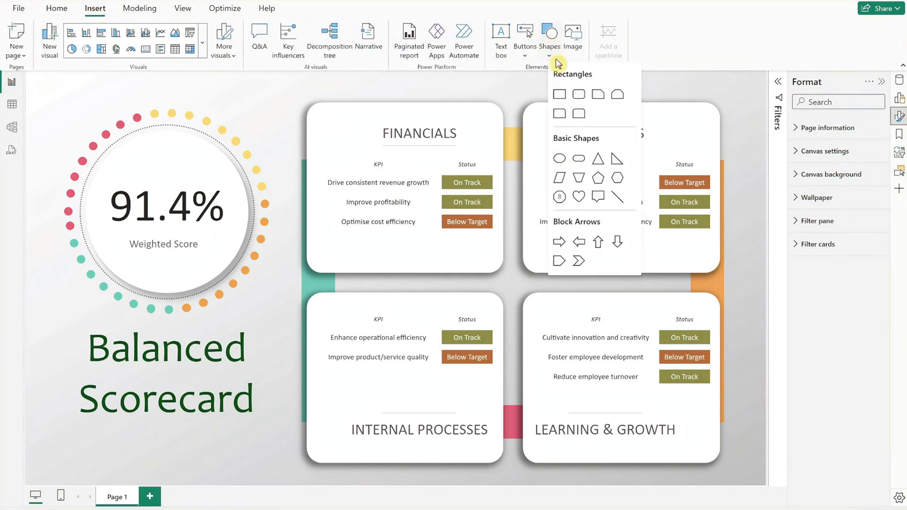
{"action": "left_click", "coordinate": [578, 116]}
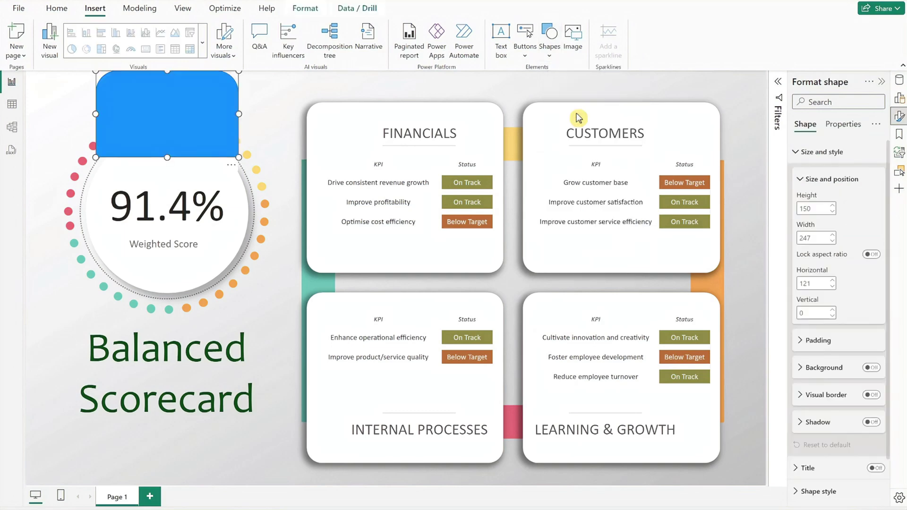
{"action": "double_click", "coordinate": [816, 208]}
{"action": "type", "text": "99"}
{"action": "double_click", "coordinate": [809, 237]}
{"action": "type", "text": "95"}
{"action": "key", "text": "Tab"}
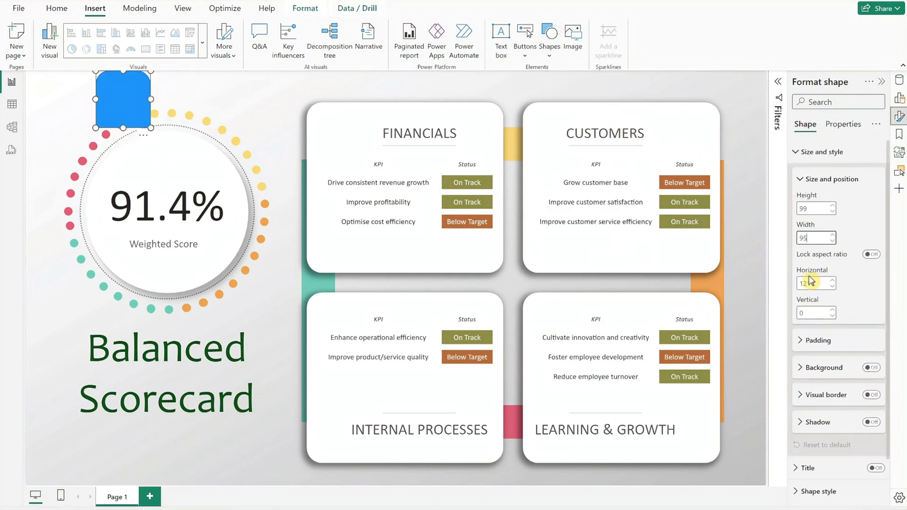
{"action": "type", "text": "466"}
{"action": "key", "text": "Tab"}
{"action": "type", "text": "73"}
{"action": "key", "text": "Tab"}
- Round the badge's top corners to 50% and fill it yellow
{"action": "left_click", "coordinate": [816, 153]}
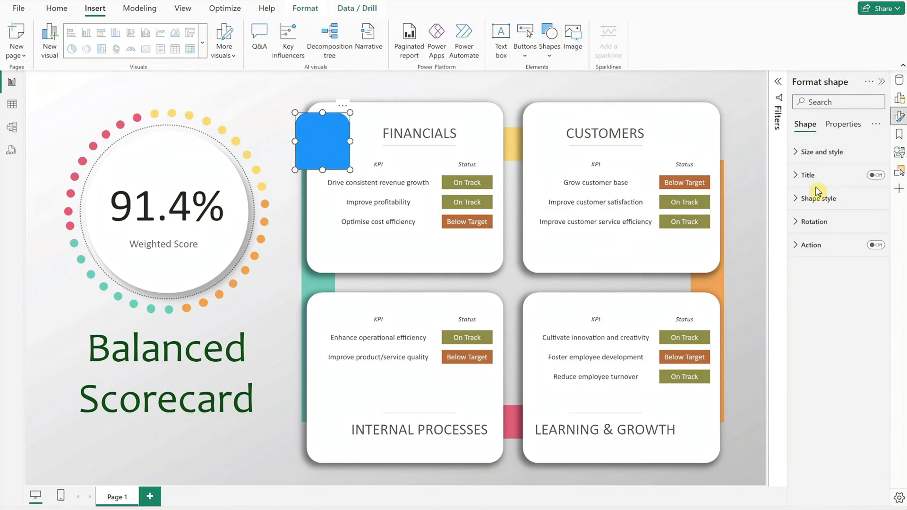
{"action": "left_click", "coordinate": [816, 199]}
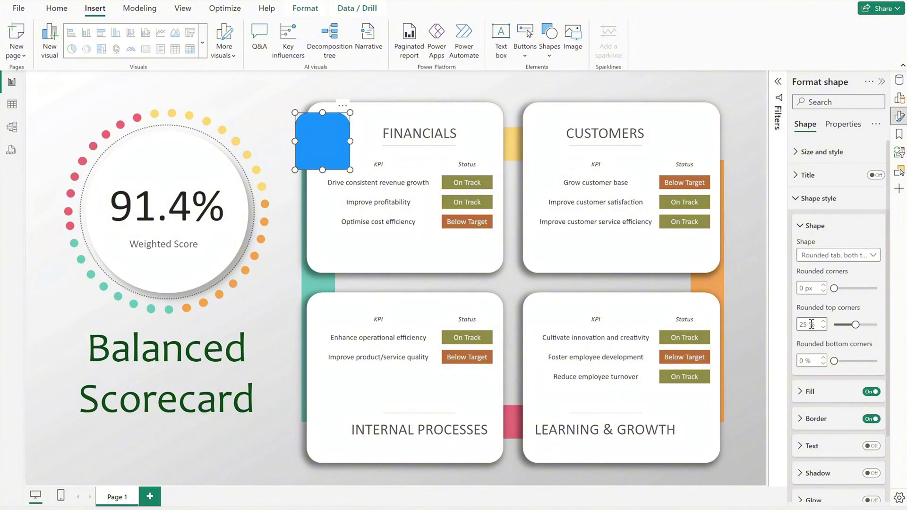
{"action": "type", "text": "50"}
{"action": "left_click", "coordinate": [809, 392]}
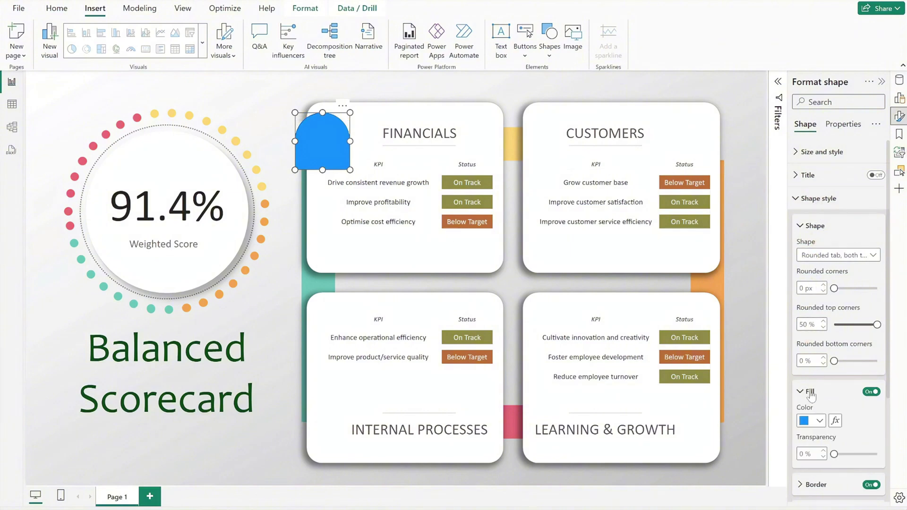
{"action": "left_click", "coordinate": [817, 420]}
{"action": "left_click", "coordinate": [803, 376]}
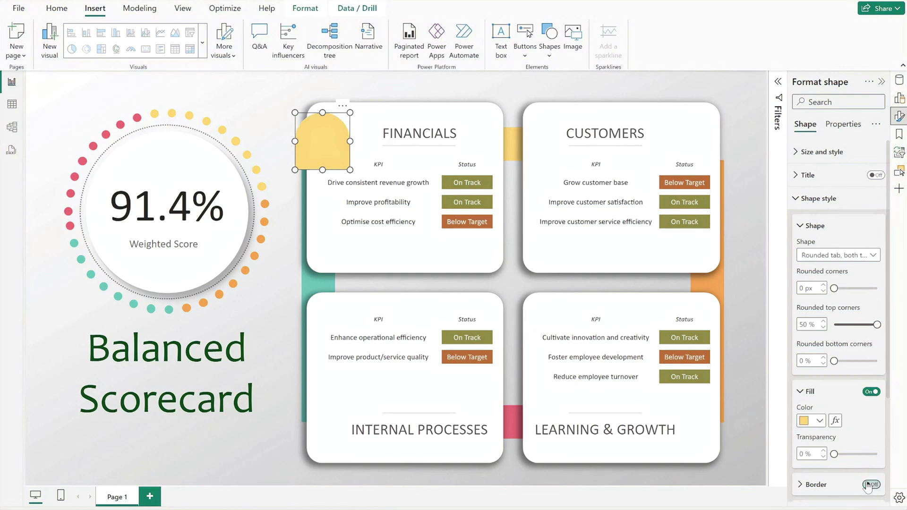
- Turn on a 57% transparency shadow and rotate the badge 90°
{"action": "scroll", "coordinate": [868, 487], "scroll_direction": "down", "scroll_amount": 2}
{"action": "left_click", "coordinate": [871, 425]}
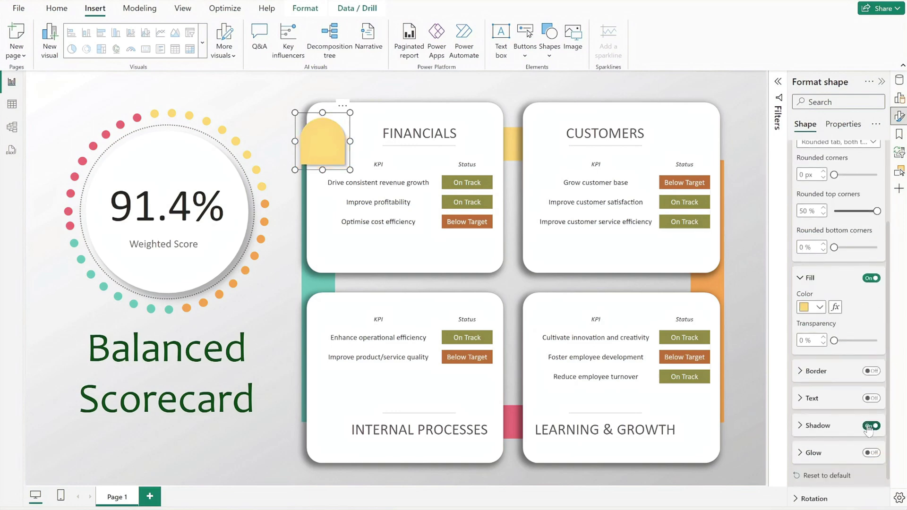
{"action": "scroll", "coordinate": [831, 429], "scroll_direction": "down", "scroll_amount": 2}
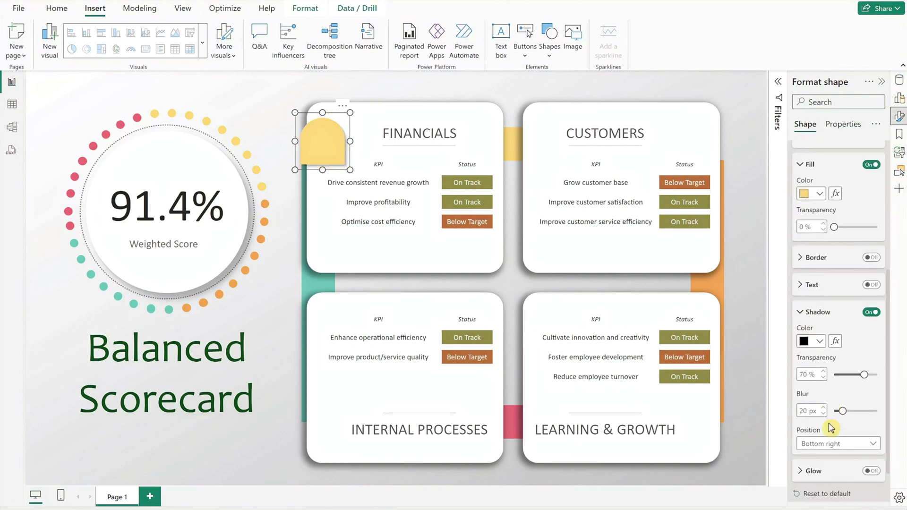
{"action": "left_click", "coordinate": [807, 374]}
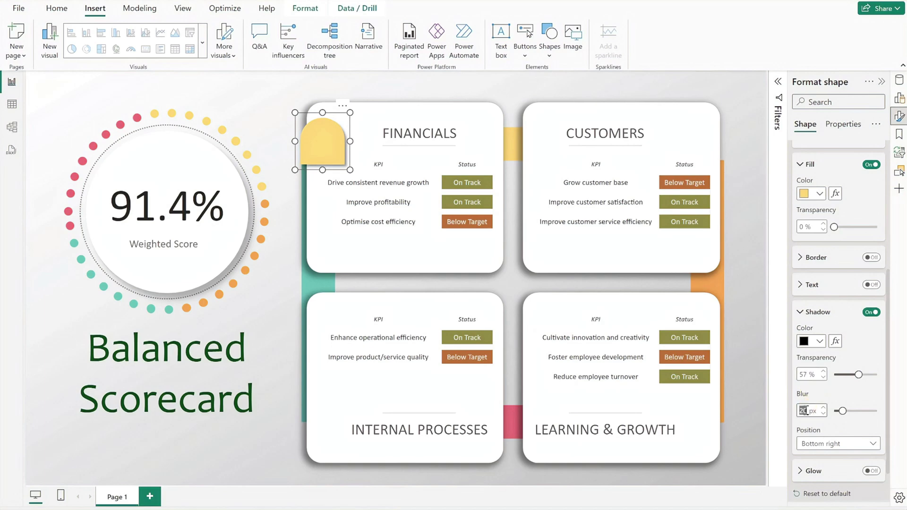
{"action": "left_click", "coordinate": [810, 313]}
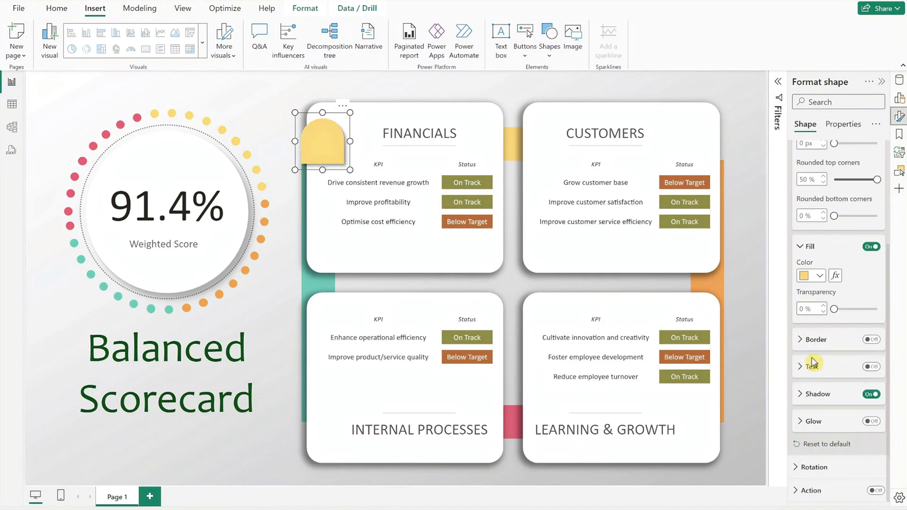
{"action": "left_click", "coordinate": [822, 467]}
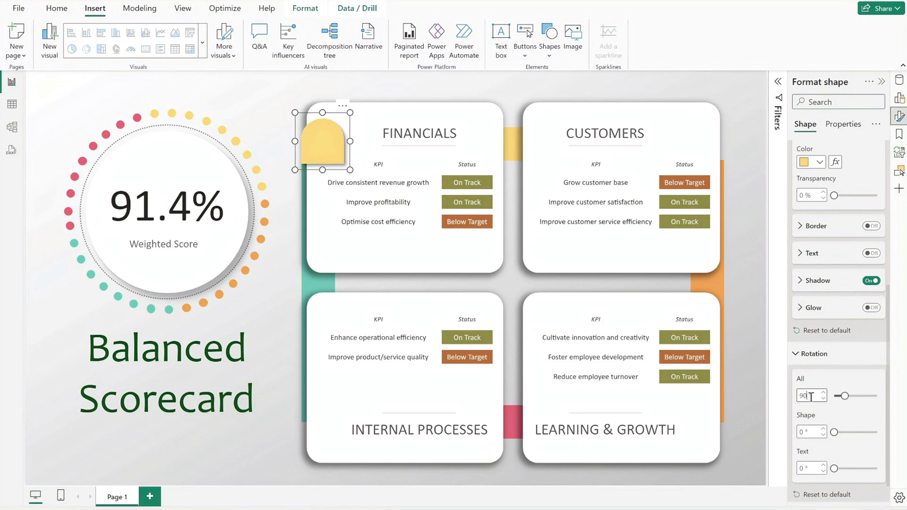
{"action": "left_click", "coordinate": [813, 353]}
{"action": "left_click", "coordinate": [818, 203]}
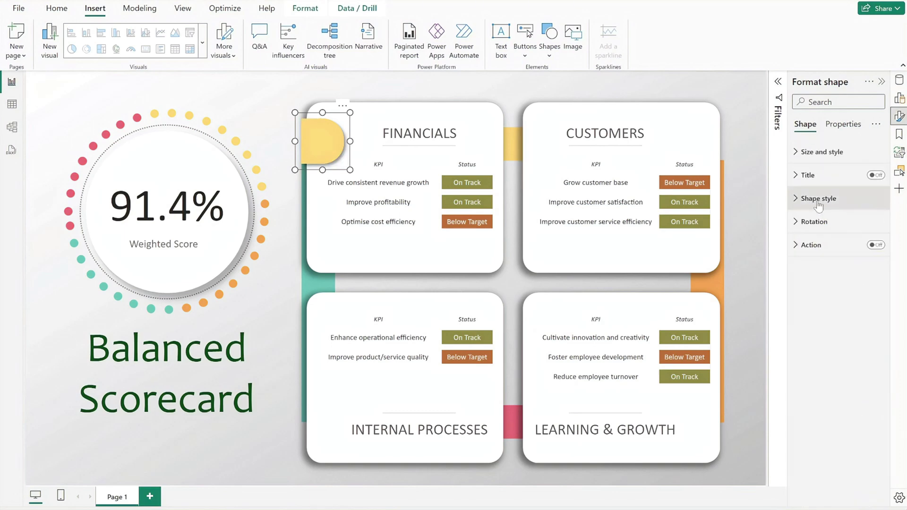
- Duplicate the yellow badge, move it down to INTERNAL PROCESSES (466, 561), and fill it teal
{"action": "left_click", "coordinate": [57, 8]}
{"action": "left_click", "coordinate": [52, 41]}
{"action": "left_click", "coordinate": [16, 35]}
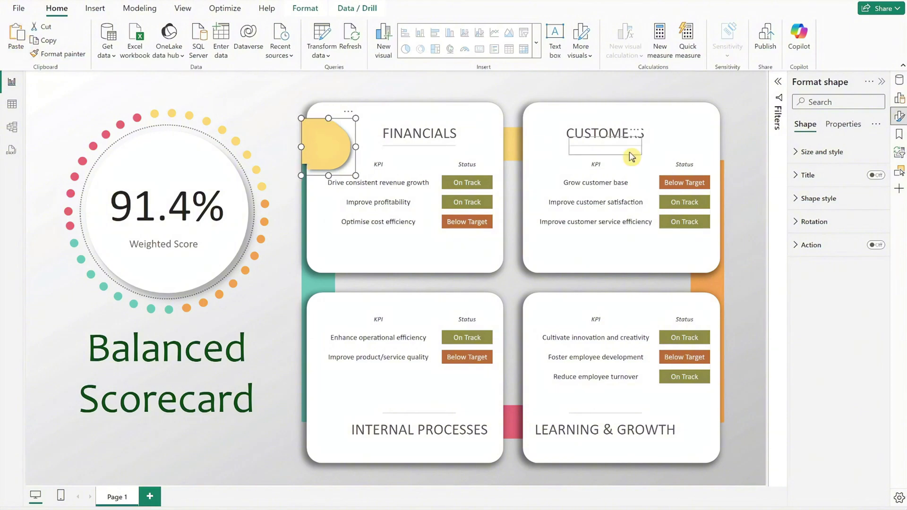
{"action": "left_click", "coordinate": [822, 152]}
{"action": "type", "text": "466"}
{"action": "left_click", "coordinate": [814, 312]}
{"action": "type", "text": "561"}
{"action": "scroll", "coordinate": [846, 322], "scroll_direction": "down", "scroll_amount": 1}
{"action": "left_click", "coordinate": [830, 444]}
{"action": "scroll", "coordinate": [831, 445], "scroll_direction": "down", "scroll_amount": 5}
{"action": "left_click", "coordinate": [818, 382]}
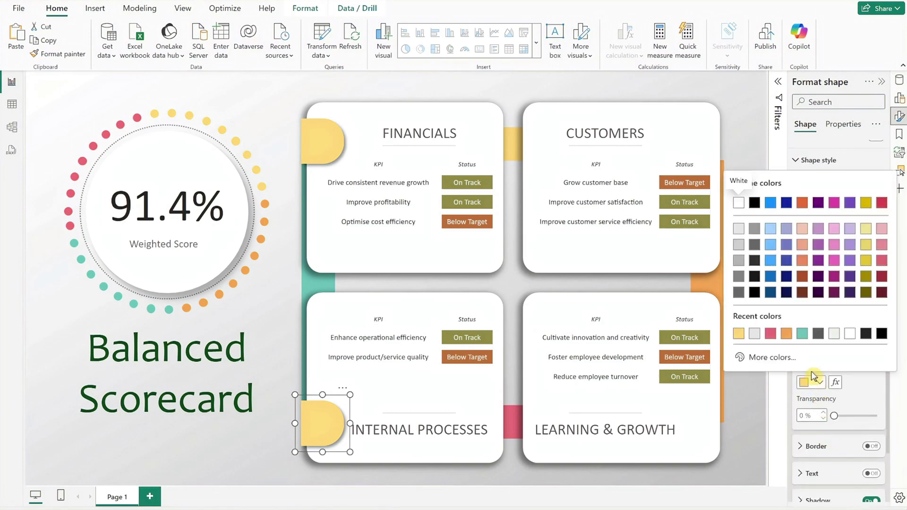
{"action": "left_click", "coordinate": [804, 340]}
{"action": "left_click", "coordinate": [804, 189]}
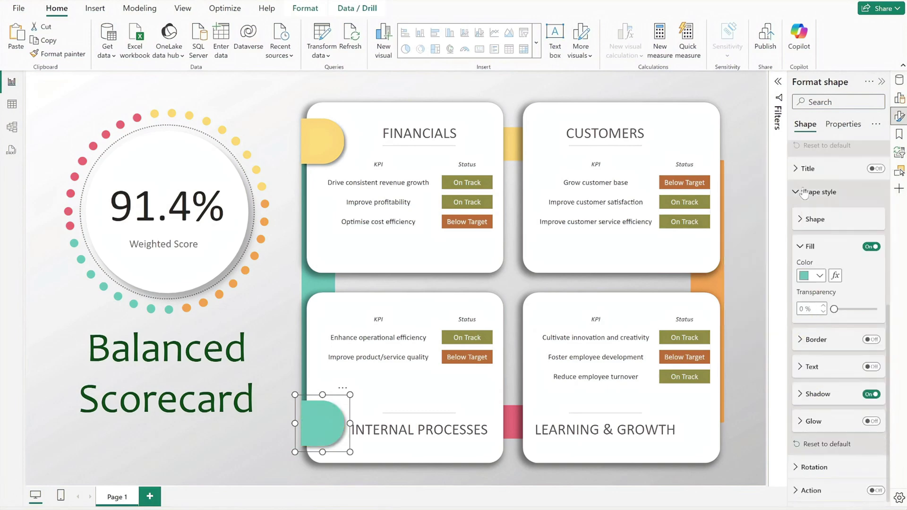
{"action": "left_click", "coordinate": [819, 160]}
- Paste another badge at position 1124, 73 and fill it orange for CUSTOMERS
{"action": "left_click", "coordinate": [45, 40]}
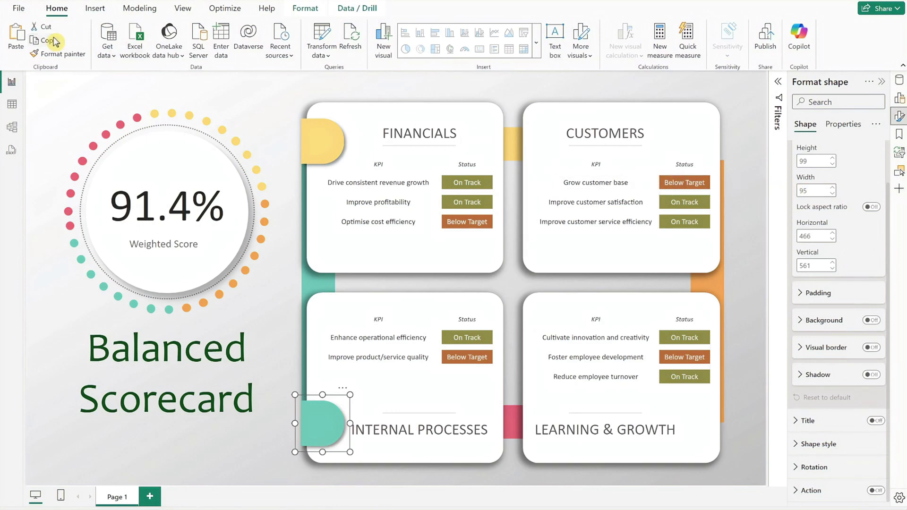
{"action": "left_click", "coordinate": [16, 37]}
{"action": "double_click", "coordinate": [812, 236]}
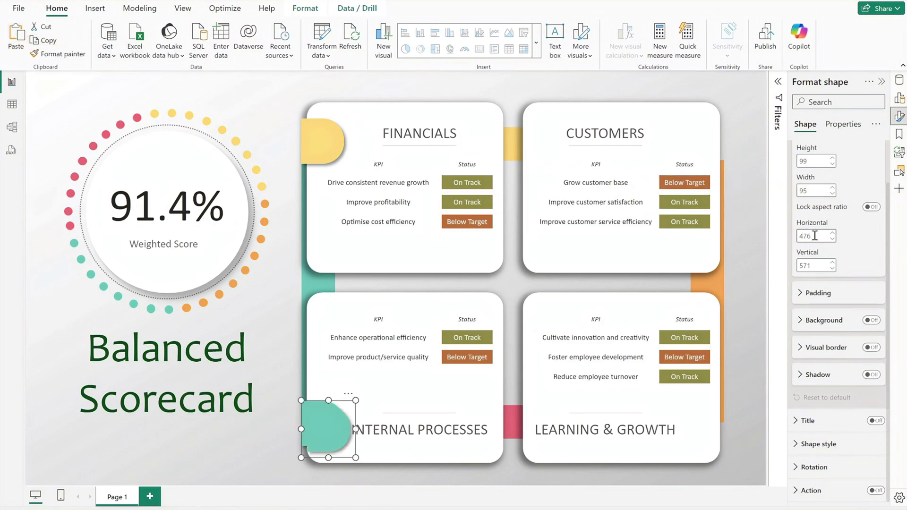
{"action": "type", "text": "1124"}
{"action": "double_click", "coordinate": [811, 265]}
{"action": "type", "text": "73"}
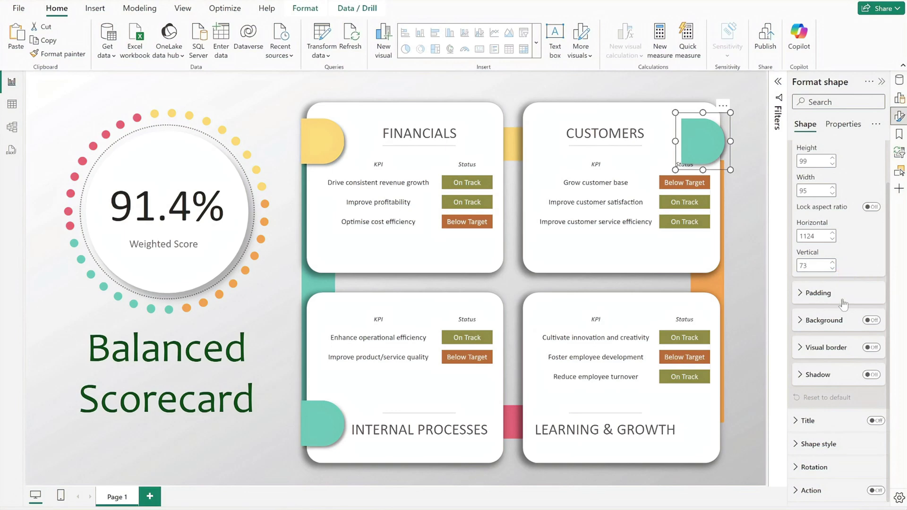
{"action": "left_click", "coordinate": [819, 444]}
{"action": "left_click", "coordinate": [820, 414]}
{"action": "left_click", "coordinate": [802, 370]}
- Rotate the orange CUSTOMERS badge to 270°
{"action": "scroll", "coordinate": [801, 372], "scroll_direction": "down", "scroll_amount": 3}
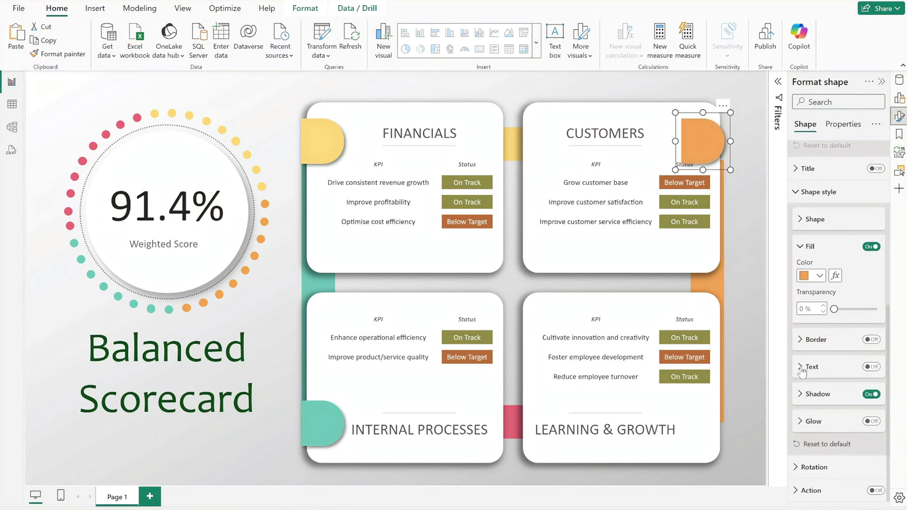
{"action": "left_click", "coordinate": [813, 467]}
{"action": "left_click", "coordinate": [805, 369]}
{"action": "type", "text": "270"}
{"action": "key", "text": "Return"}
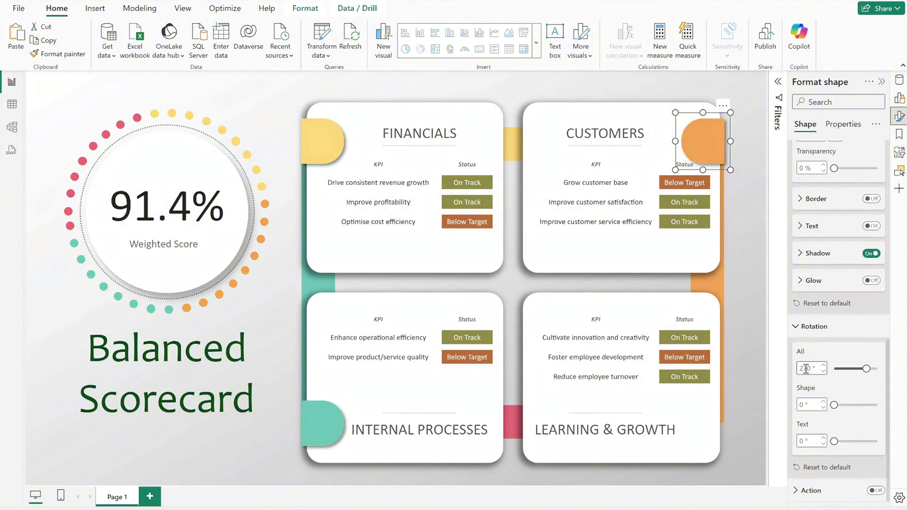
{"action": "left_click", "coordinate": [806, 330]}
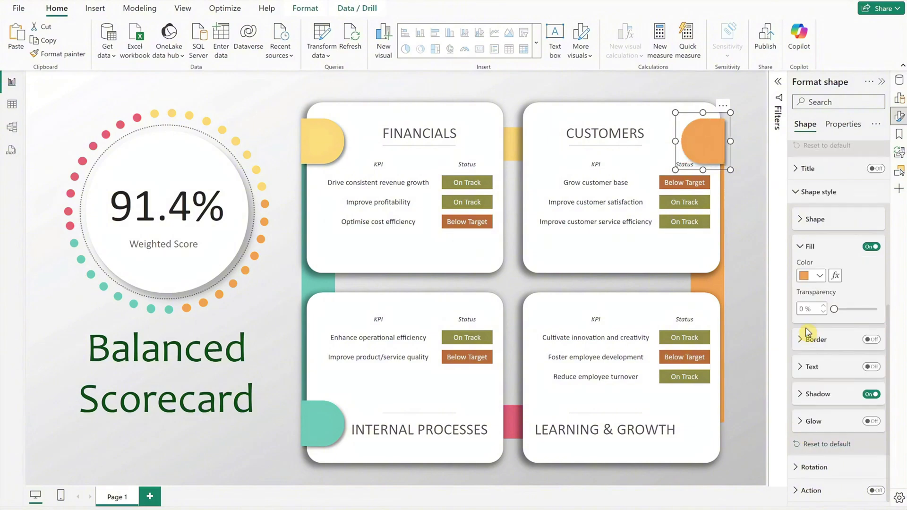
{"action": "left_click", "coordinate": [813, 195]}
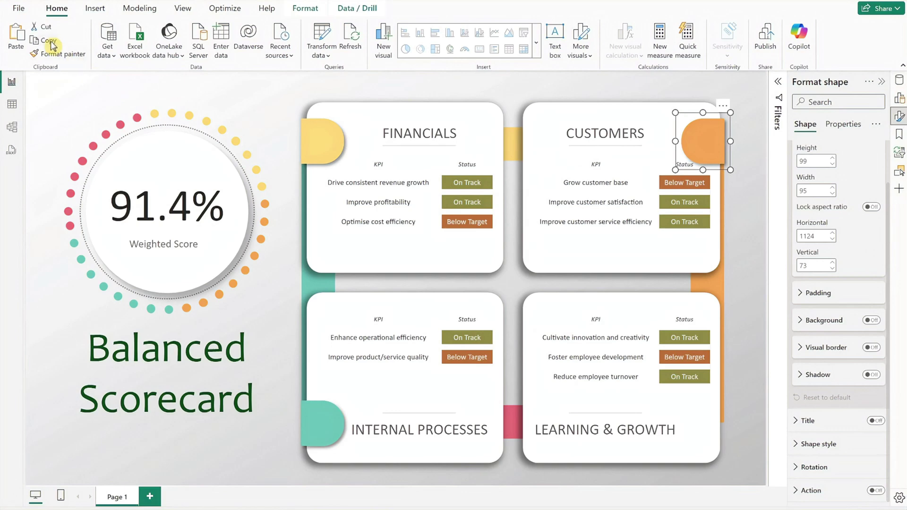
- Paste a copy at vertical position 561 and fill it pink for LEARNING & GROWTH
{"action": "left_click", "coordinate": [15, 46]}
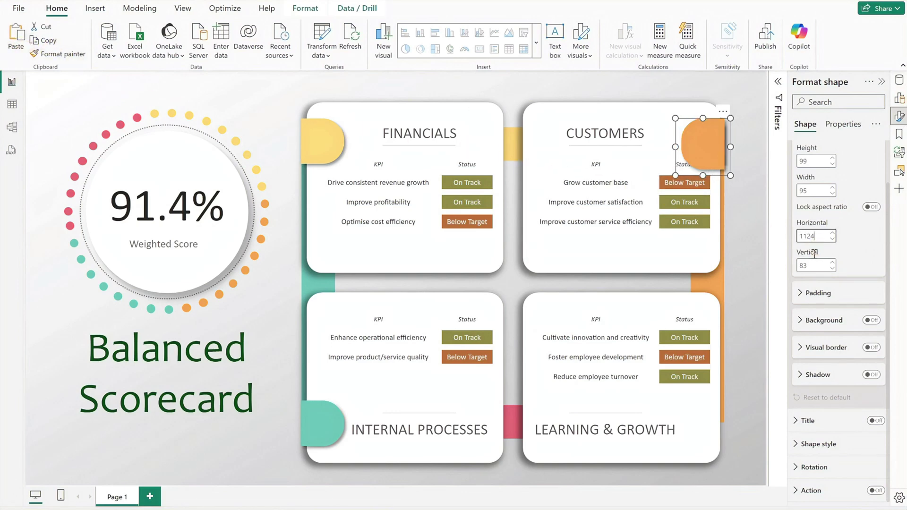
{"action": "double_click", "coordinate": [824, 264]}
{"action": "type", "text": "561"}
{"action": "key", "text": "Return"}
{"action": "left_click", "coordinate": [821, 444]}
{"action": "scroll", "coordinate": [827, 425], "scroll_direction": "down", "scroll_amount": 5}
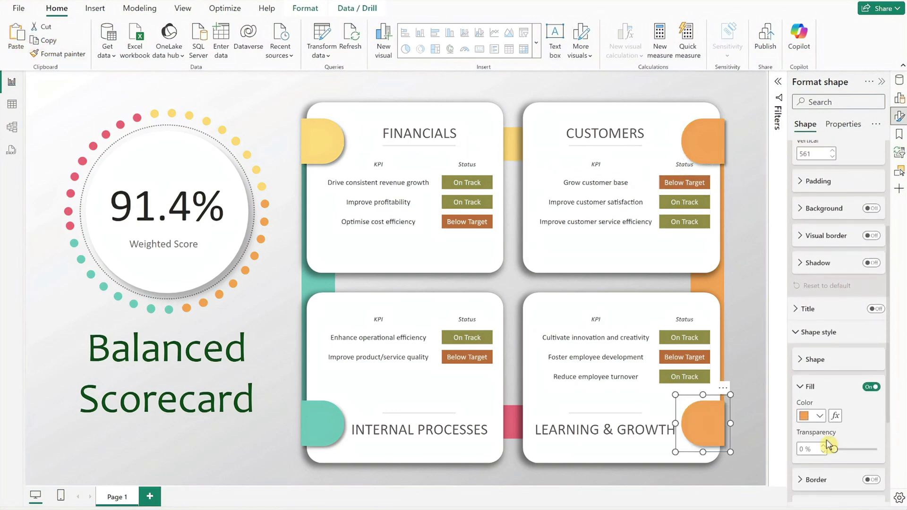
{"action": "left_click", "coordinate": [820, 301]}
{"action": "left_click", "coordinate": [801, 471]}
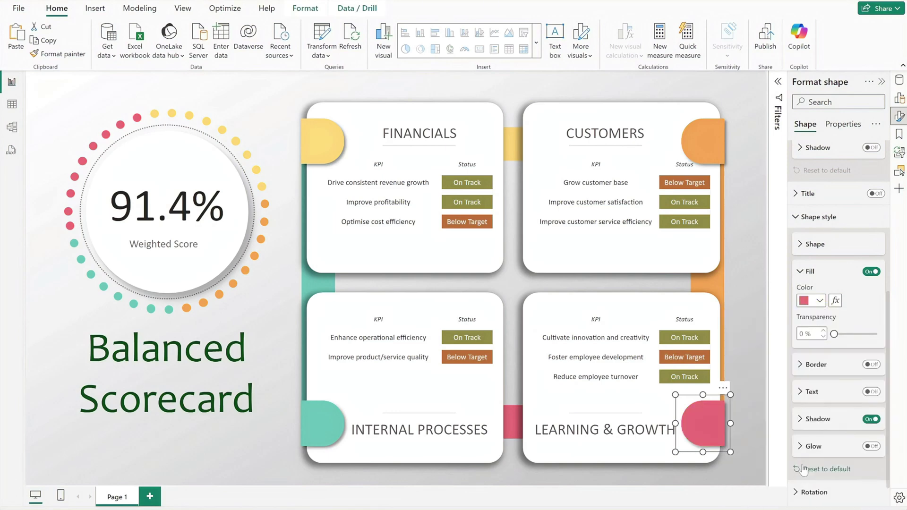
- Close the shape format pane, deselect the pink shape, and select the 91.4% card
{"action": "left_click", "coordinate": [881, 81]}
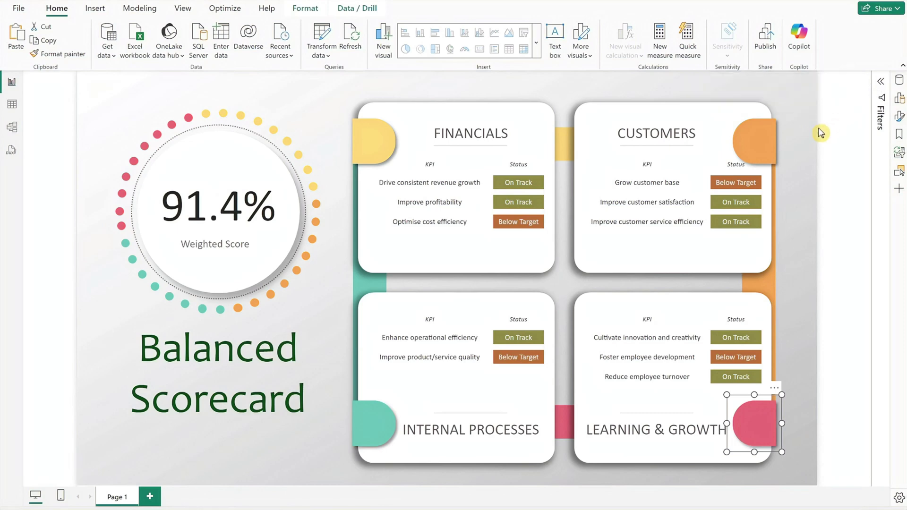
{"action": "left_click", "coordinate": [803, 150]}
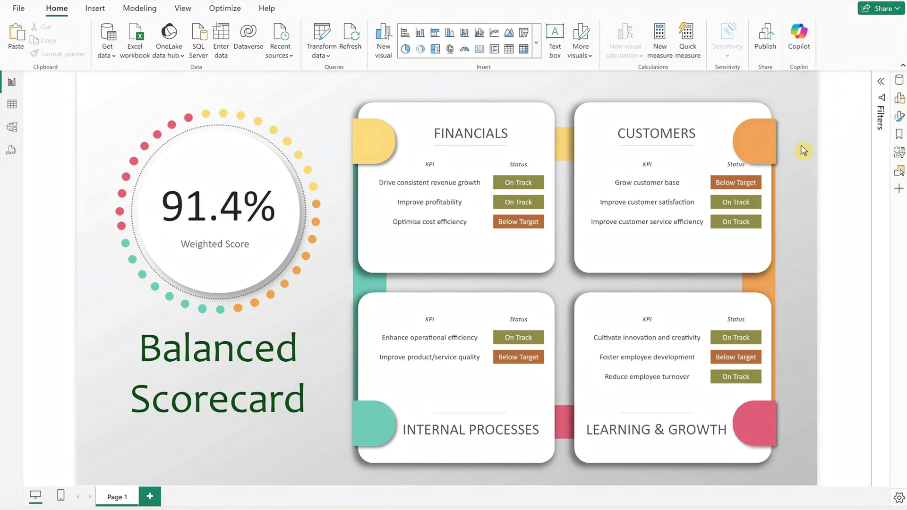
{"action": "left_click", "coordinate": [283, 189]}
- Duplicate the Weighted Score card and swap its field for Count KPI
{"action": "left_click", "coordinate": [45, 40]}
{"action": "left_click", "coordinate": [16, 40]}
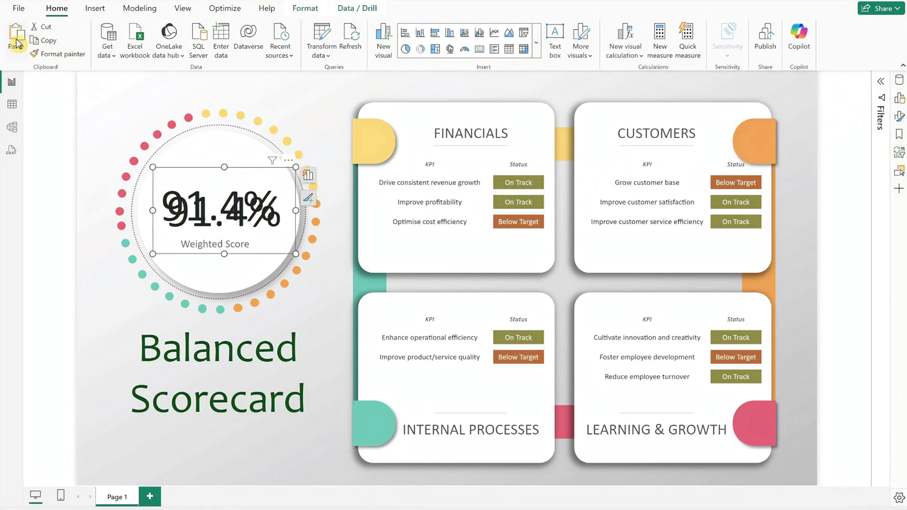
{"action": "left_click", "coordinate": [899, 97]}
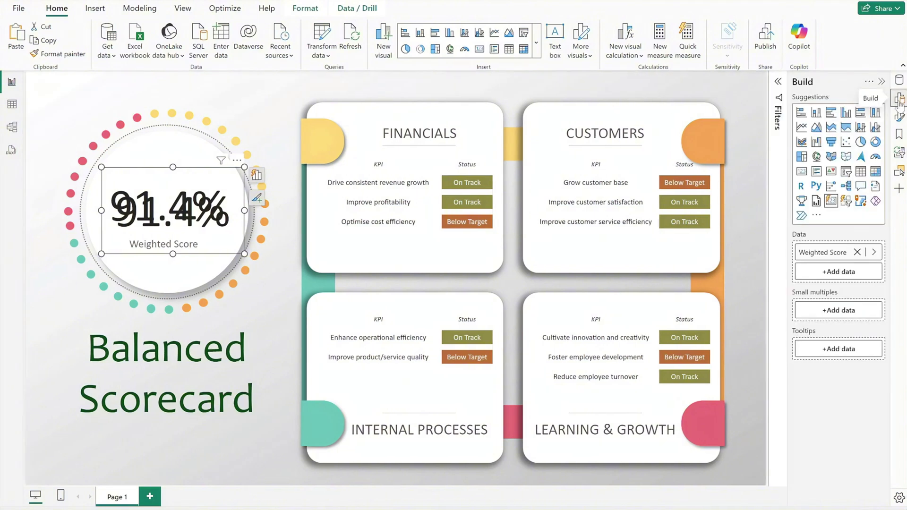
{"action": "left_click", "coordinate": [858, 254]}
{"action": "left_click", "coordinate": [858, 253]}
{"action": "type", "text": "cou"}
{"action": "left_click", "coordinate": [722, 178]}
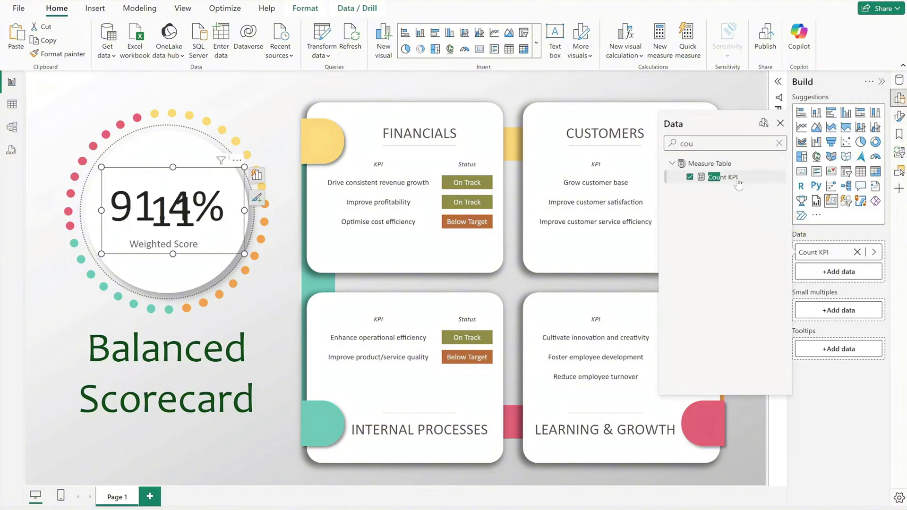
{"action": "left_click", "coordinate": [899, 97]}
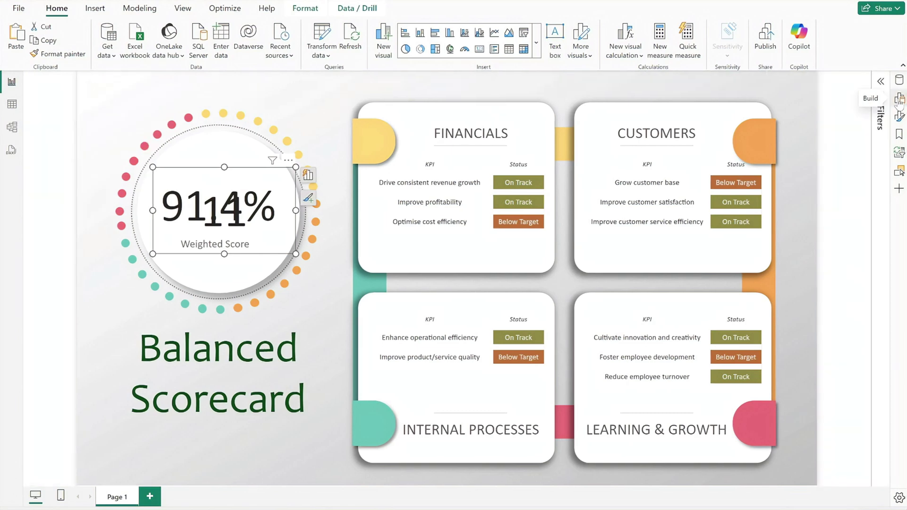
- Add a Pillar filter to the duplicate card and limit it to P1
{"action": "left_click", "coordinate": [898, 81]}
{"action": "left_click", "coordinate": [778, 83]}
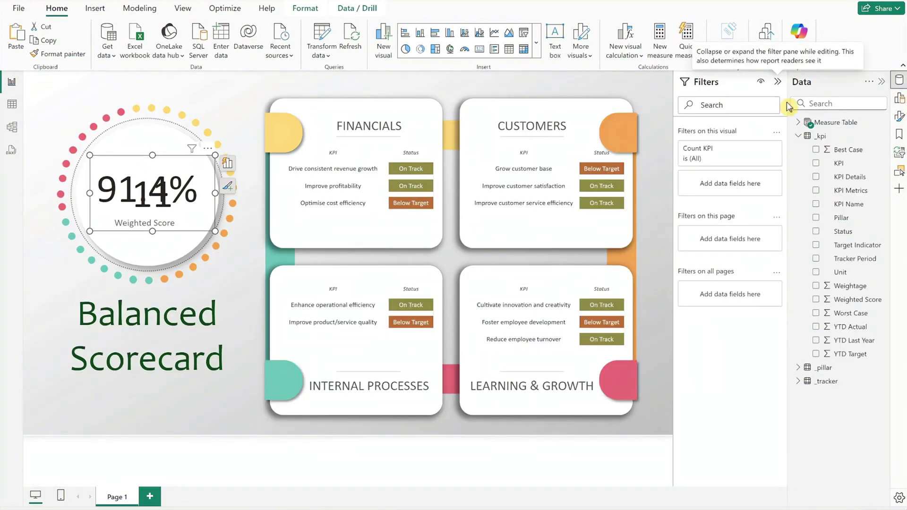
{"action": "left_click_drag", "start_coordinate": [810, 203], "coordinate": [741, 187]}
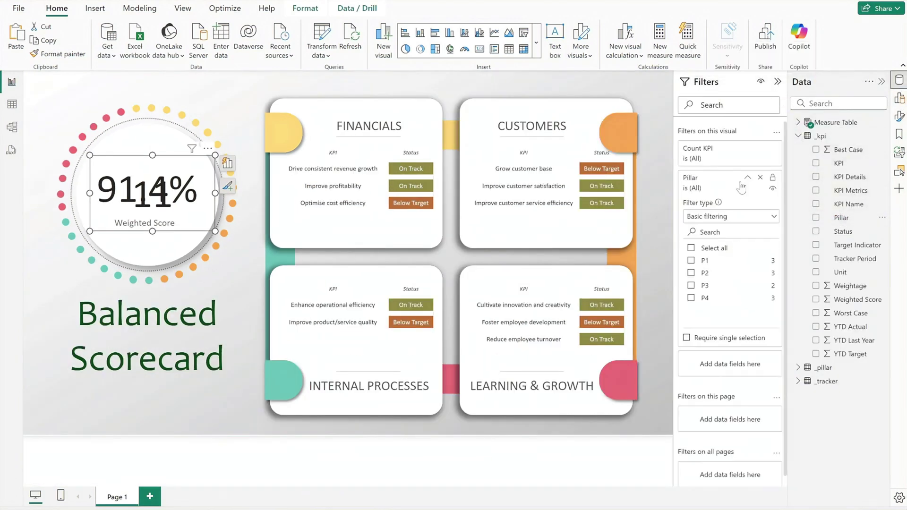
{"action": "left_click", "coordinate": [691, 260]}
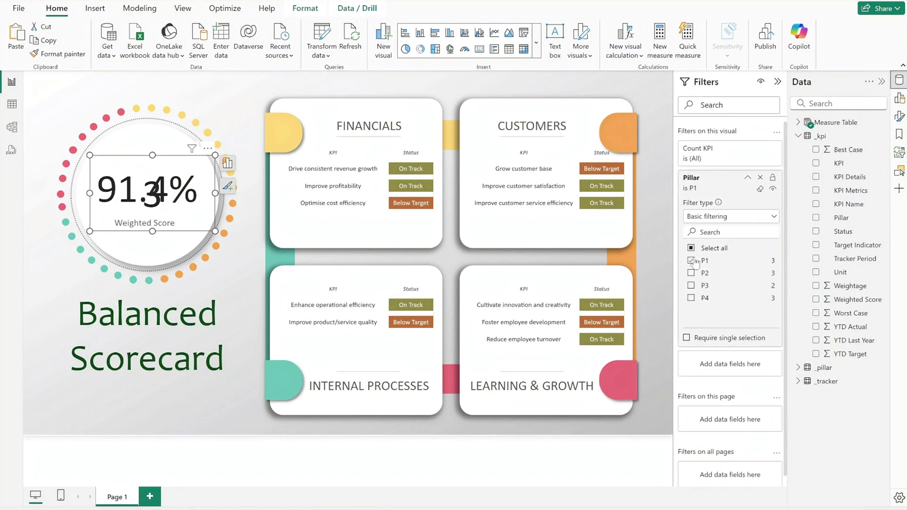
{"action": "left_click", "coordinate": [777, 83]}
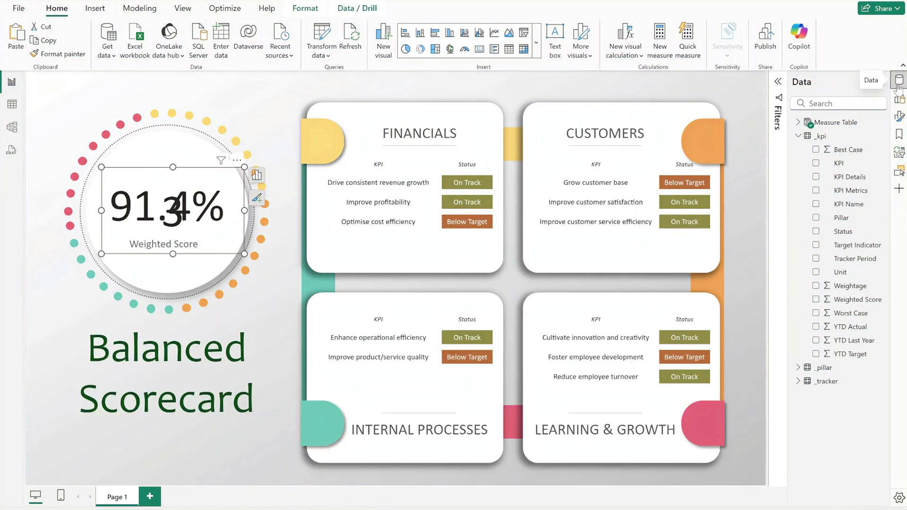
- Size the Count KPI card to 49×49 and place it at 486, 99
{"action": "left_click", "coordinate": [899, 115]}
{"action": "left_click", "coordinate": [822, 151]}
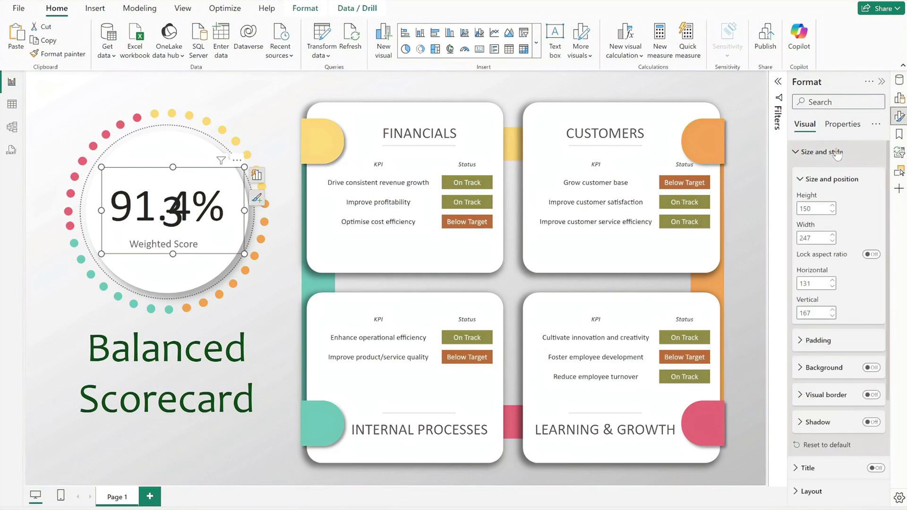
{"action": "double_click", "coordinate": [820, 208]}
{"action": "type", "text": "49"}
{"action": "double_click", "coordinate": [815, 237]}
{"action": "type", "text": "49"}
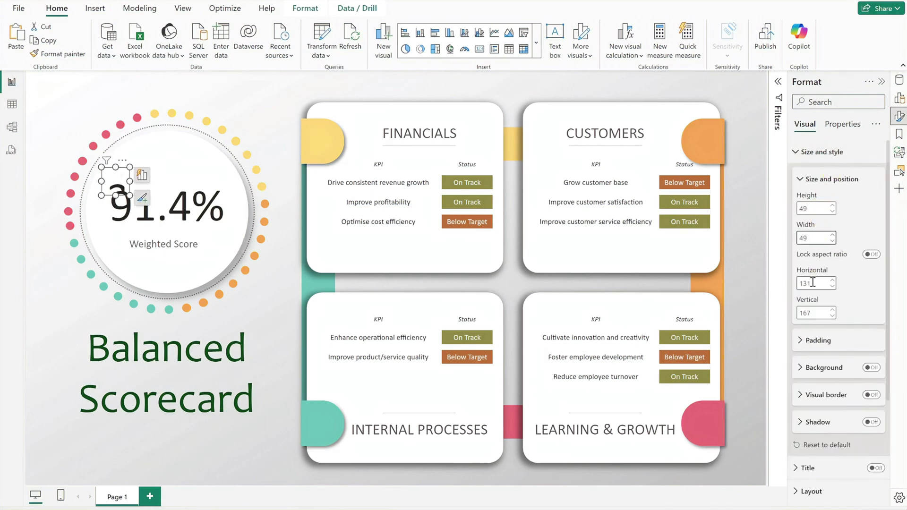
{"action": "double_click", "coordinate": [812, 282]}
{"action": "type", "text": "486"}
{"action": "key", "text": "Tab"}
{"action": "type", "text": "99"}
{"action": "key", "text": "Return"}
- Adjust the padding and callout value settings, then paste a copy of the 3 badge
{"action": "left_click", "coordinate": [817, 340]}
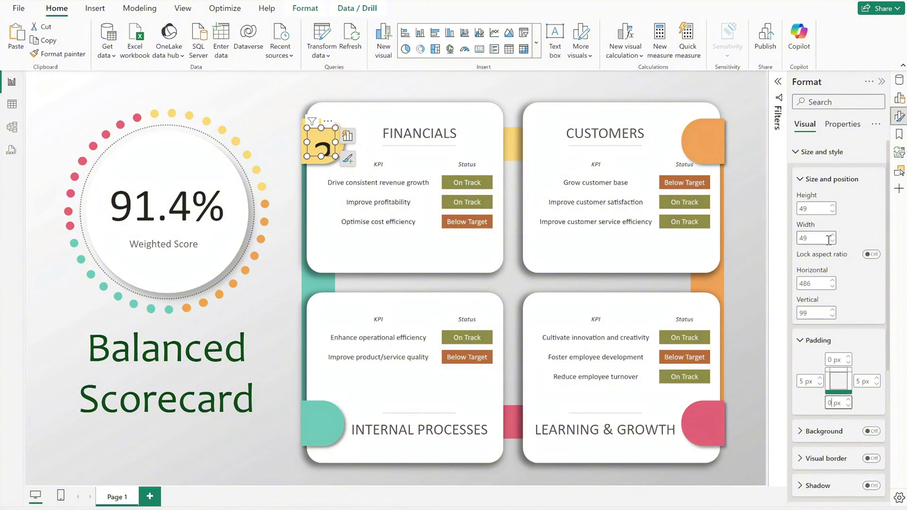
{"action": "left_click", "coordinate": [822, 152]}
{"action": "left_click", "coordinate": [820, 269]}
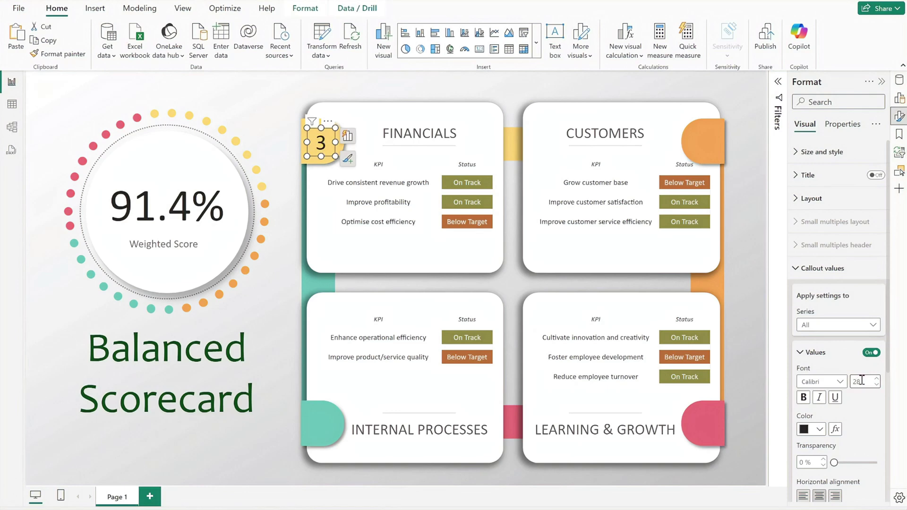
{"action": "left_click", "coordinate": [823, 271]}
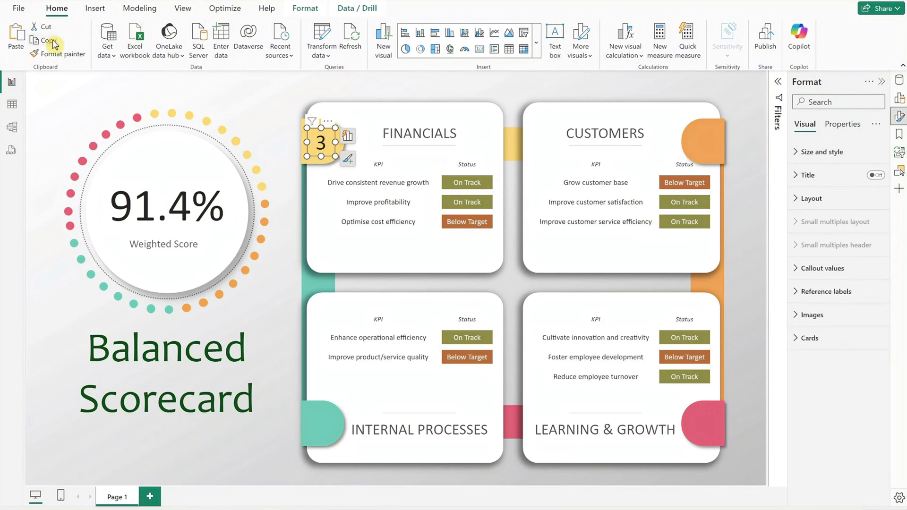
{"action": "left_click", "coordinate": [17, 44]}
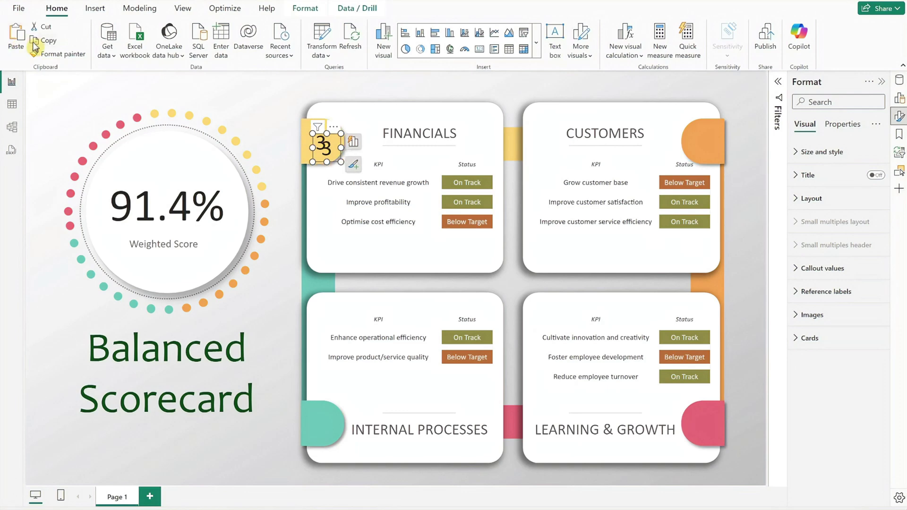
- Filter the pasted badge to pillar P2 and place it at 1149, 99 on CUSTOMERS
{"action": "left_click", "coordinate": [776, 84]}
{"action": "left_click", "coordinate": [740, 182]}
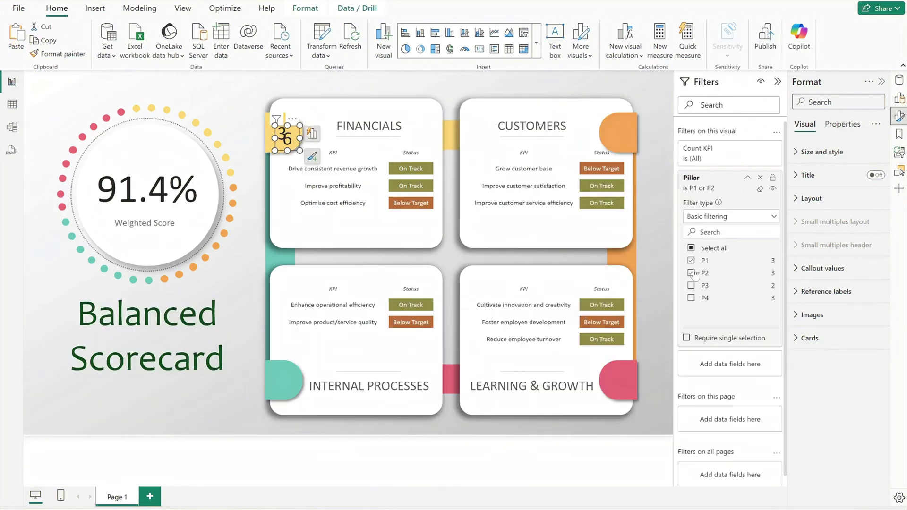
{"action": "left_click", "coordinate": [822, 152]}
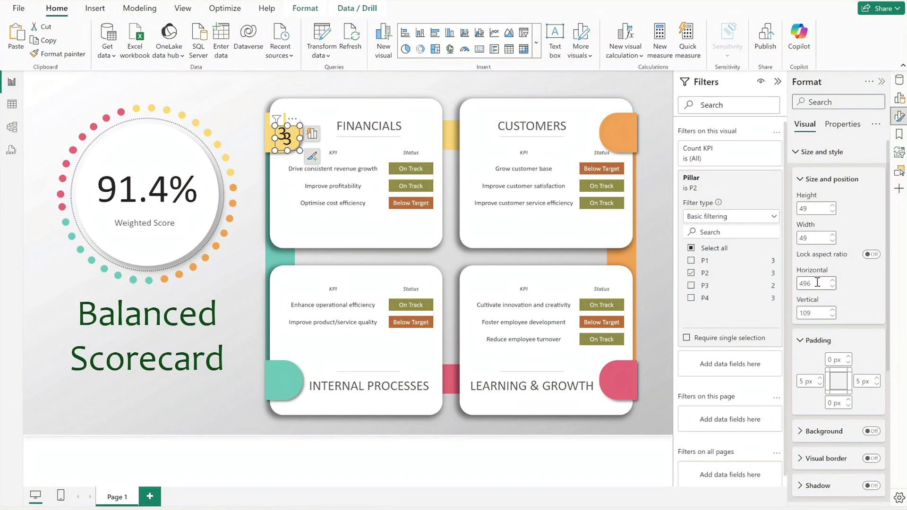
{"action": "double_click", "coordinate": [817, 282]}
{"action": "type", "text": "1149"}
{"action": "key", "text": "Tab"}
{"action": "type", "text": "99"}
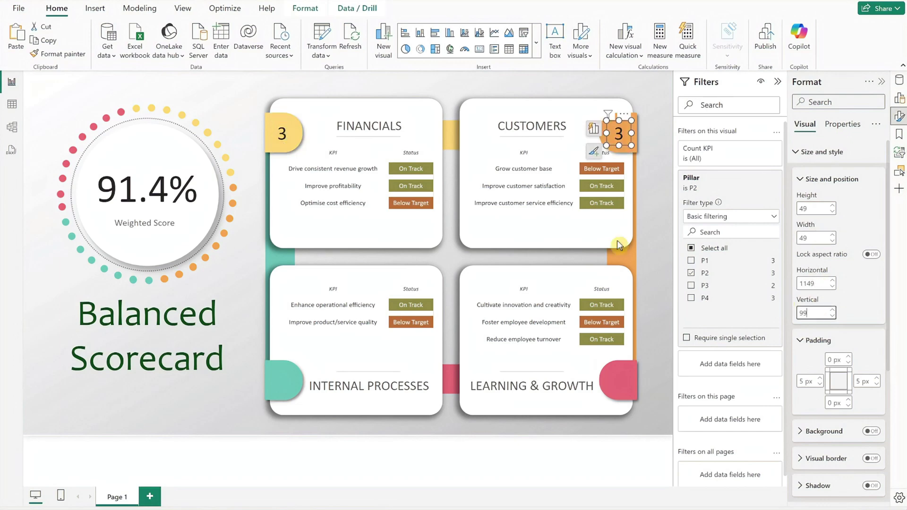
- Add a P3 badge at 486, 586 on INTERNAL PROCESSES
{"action": "left_click", "coordinate": [47, 42]}
{"action": "left_click", "coordinate": [18, 45]}
{"action": "left_click", "coordinate": [735, 187]}
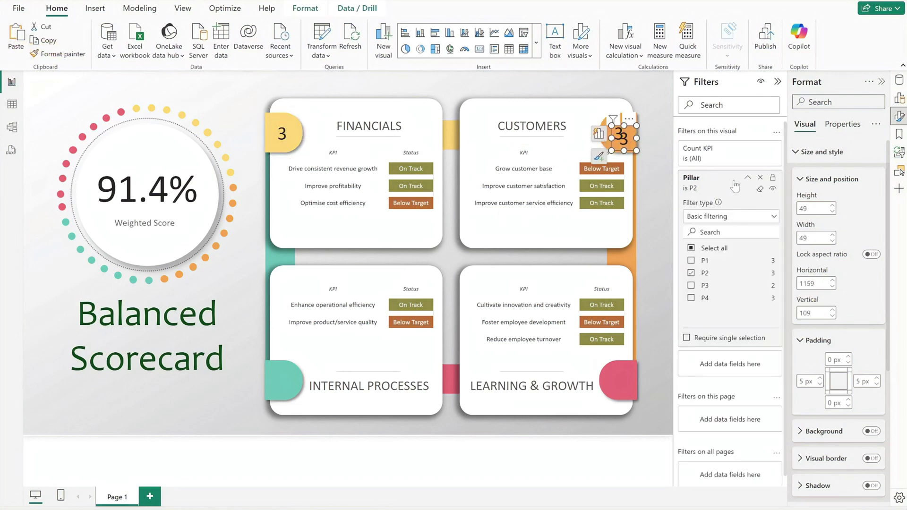
{"action": "double_click", "coordinate": [815, 283]}
{"action": "type", "text": "486"}
{"action": "key", "text": "Tab"}
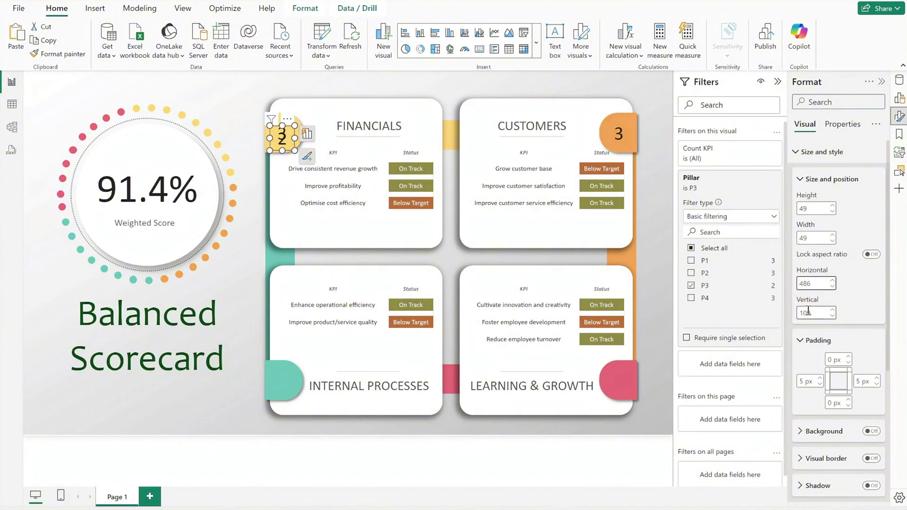
{"action": "type", "text": "586"}
- Add a P4 badge at 1159, 586 on LEARNING & GROWTH
{"action": "left_click", "coordinate": [48, 42]}
{"action": "left_click", "coordinate": [18, 44]}
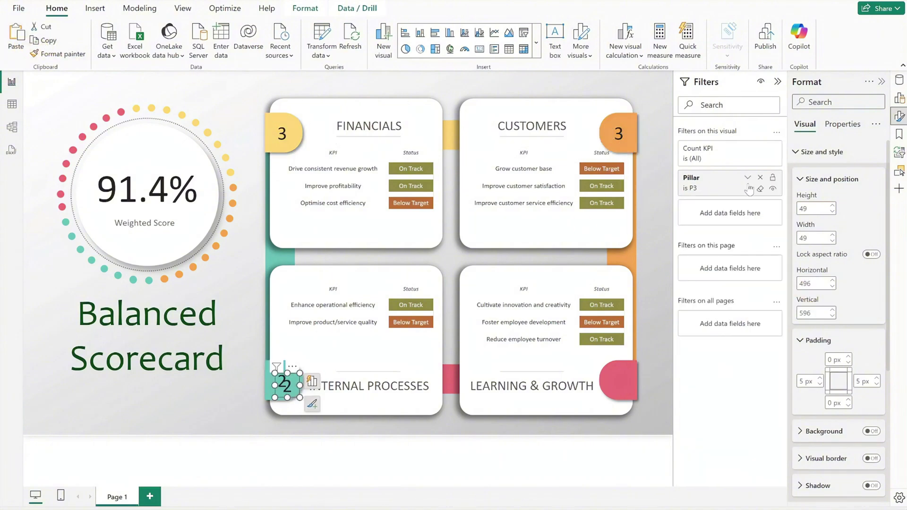
{"action": "left_click", "coordinate": [746, 185]}
{"action": "double_click", "coordinate": [814, 283]}
{"action": "type", "text": "1159"}
{"action": "key", "text": "Tab"}
{"action": "type", "text": "586"}
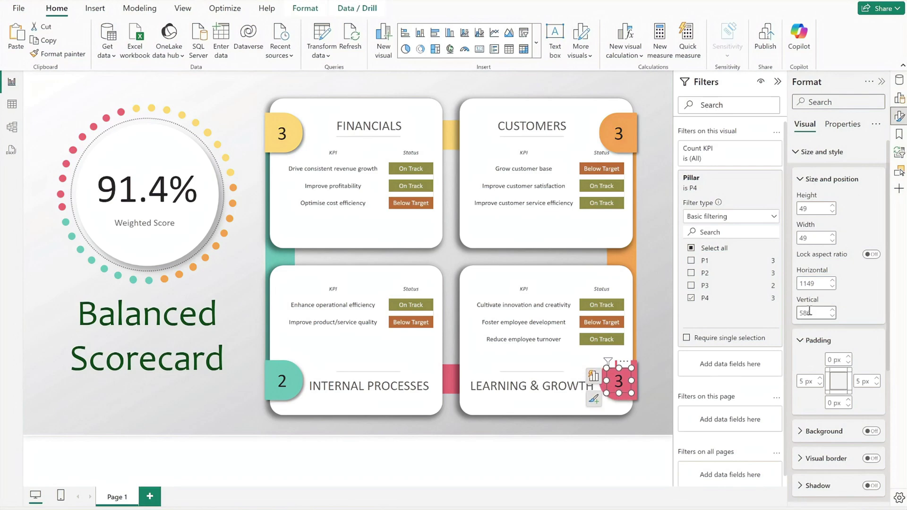
{"action": "left_click", "coordinate": [821, 152]}
{"action": "left_click", "coordinate": [777, 81]}
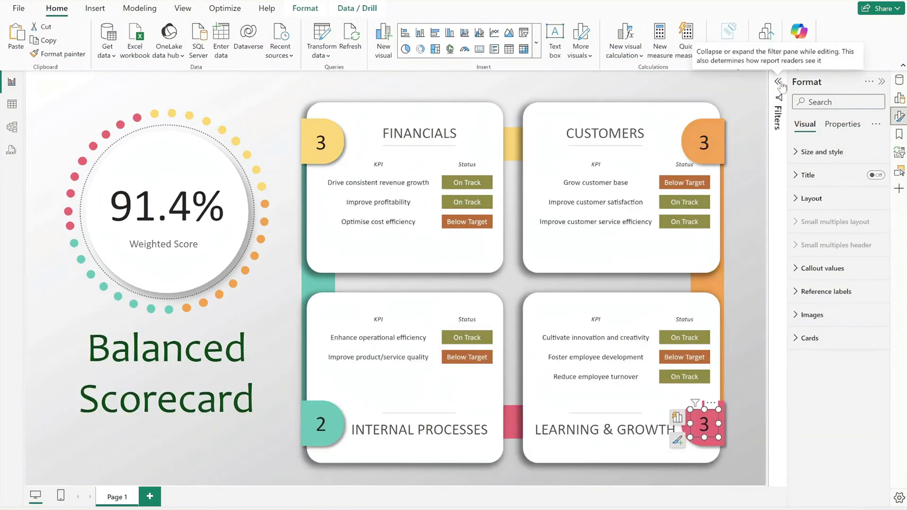
{"action": "left_click", "coordinate": [749, 89]}
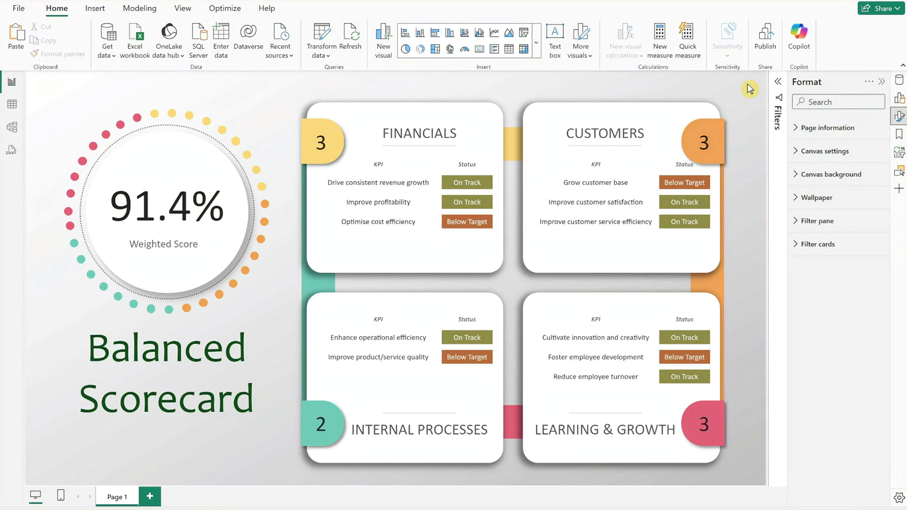
- Duplicate the 91.4% score card and replace its field with the Info measure
{"action": "left_click", "coordinate": [226, 197]}
{"action": "left_click", "coordinate": [50, 43]}
{"action": "left_click", "coordinate": [18, 45]}
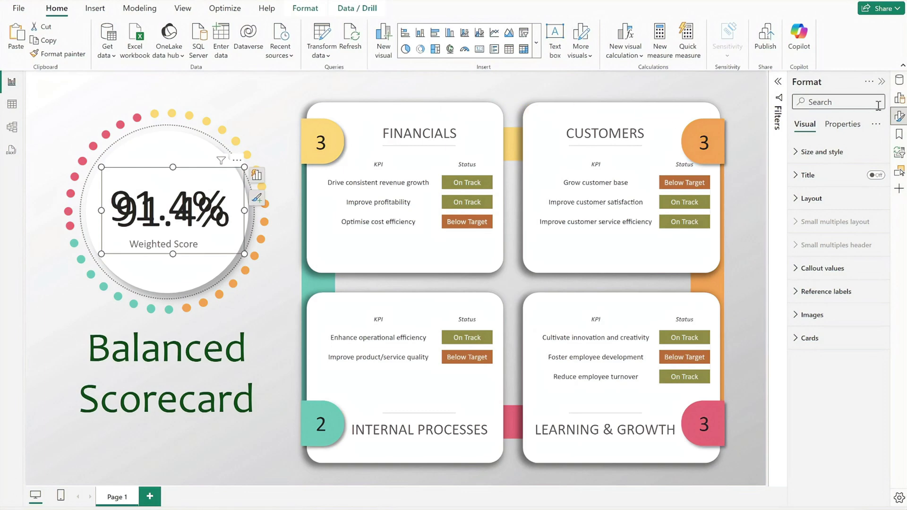
{"action": "left_click", "coordinate": [898, 98]}
{"action": "left_click", "coordinate": [874, 248]}
{"action": "left_click", "coordinate": [858, 253]}
{"action": "type", "text": "inf"}
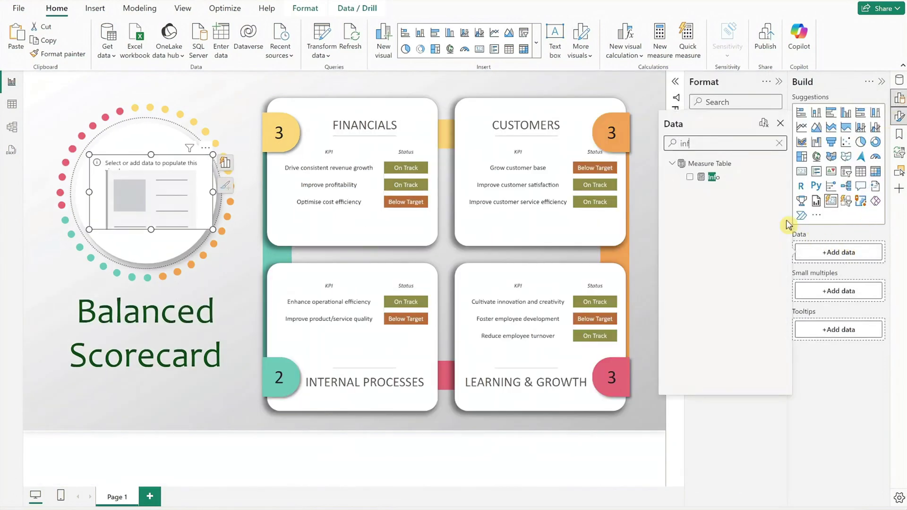
{"action": "left_click", "coordinate": [713, 176]}
{"action": "left_click", "coordinate": [780, 122]}
- Size the info card to 22×22 and position it at 303, 283
{"action": "left_click", "coordinate": [891, 105]}
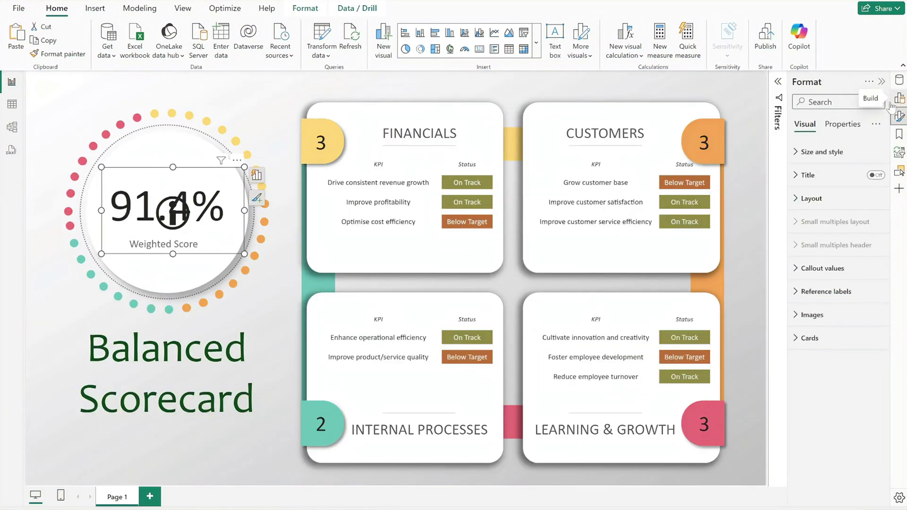
{"action": "left_click", "coordinate": [822, 152]}
{"action": "left_click", "coordinate": [815, 208]}
{"action": "type", "text": "22"}
{"action": "key", "text": "Tab"}
{"action": "type", "text": "22"}
{"action": "double_click", "coordinate": [811, 282]}
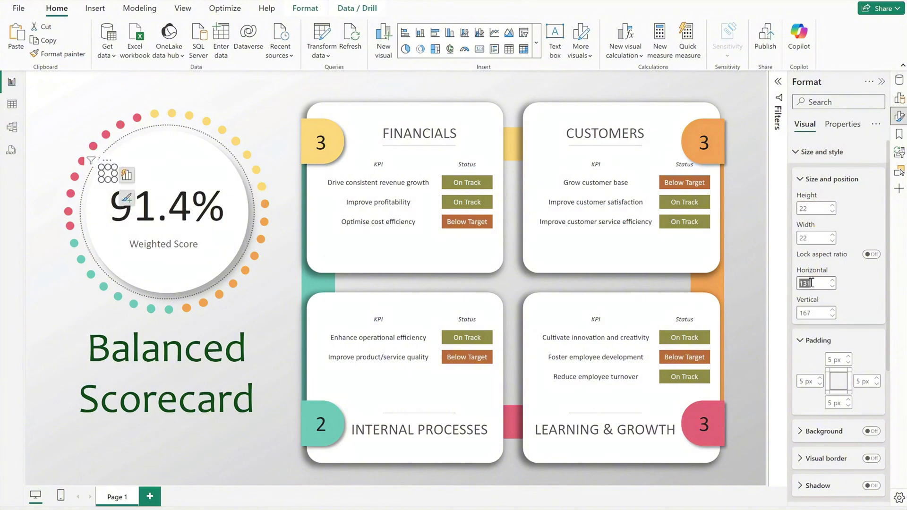
{"action": "type", "text": "303"}
{"action": "double_click", "coordinate": [811, 311]}
{"action": "type", "text": "283"}
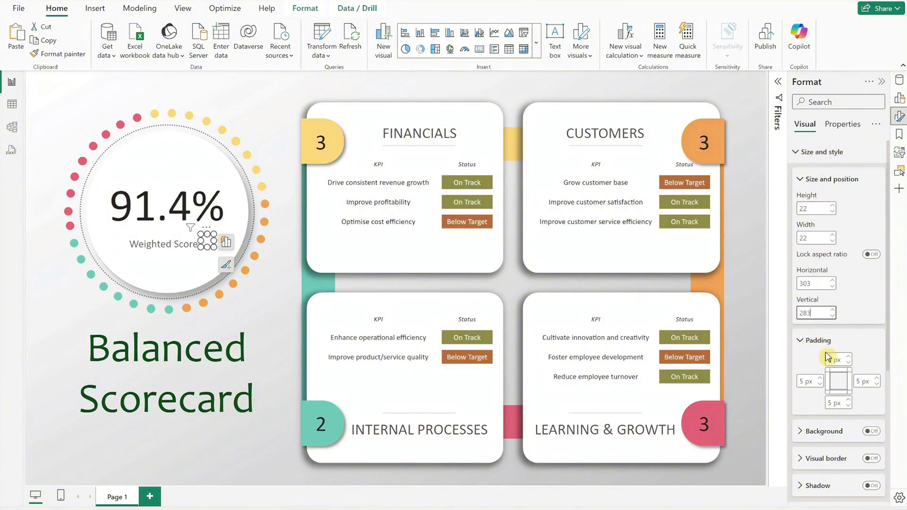
- Set the info card's padding values to 0
{"action": "double_click", "coordinate": [805, 381]}
{"action": "double_click", "coordinate": [852, 381]}
{"action": "type", "text": "0"}
{"action": "double_click", "coordinate": [833, 402]}
{"action": "type", "text": "0"}
{"action": "left_click", "coordinate": [822, 152]}
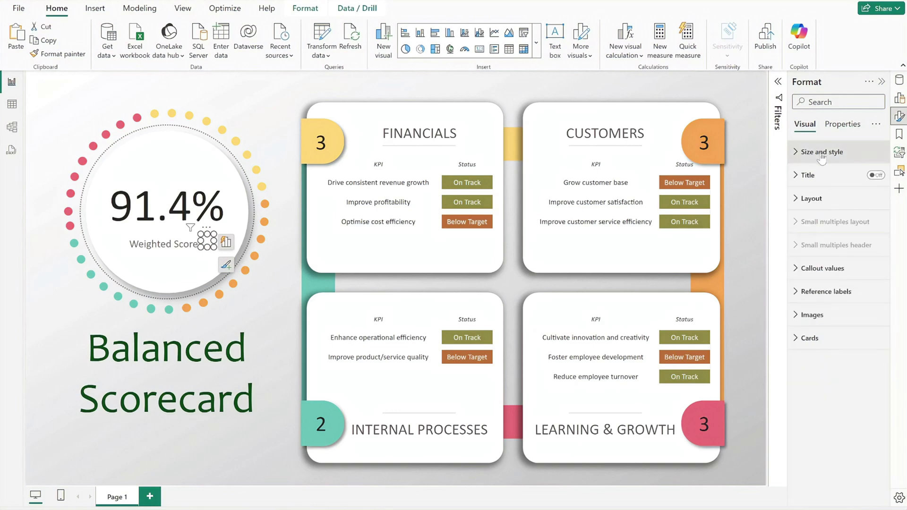
- Color the icon's callout value grey #666666
{"action": "left_click", "coordinate": [822, 268]}
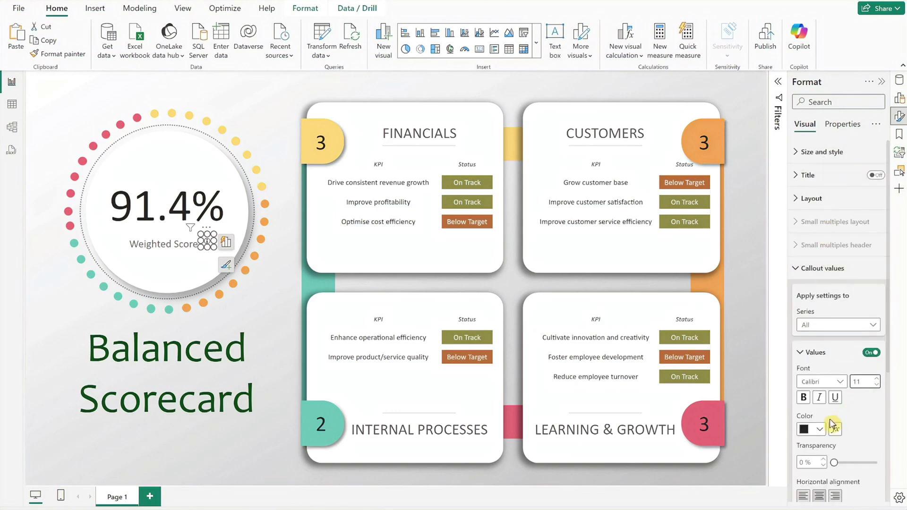
{"action": "left_click", "coordinate": [819, 429]}
{"action": "left_click", "coordinate": [794, 407]}
{"action": "type", "text": "666666"}
{"action": "left_click", "coordinate": [853, 434]}
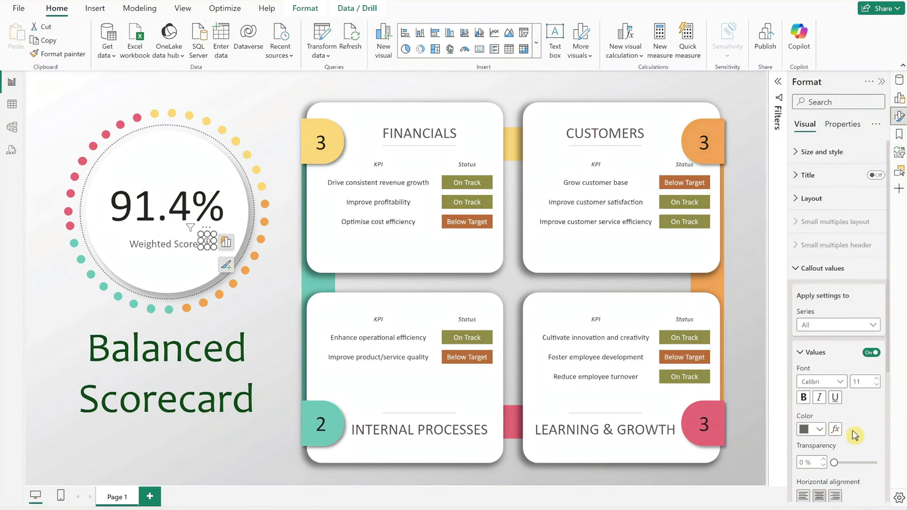
{"action": "left_click", "coordinate": [821, 268]}
- Adjust the card styling padding and deselect the icon to check it
{"action": "left_click", "coordinate": [815, 338]}
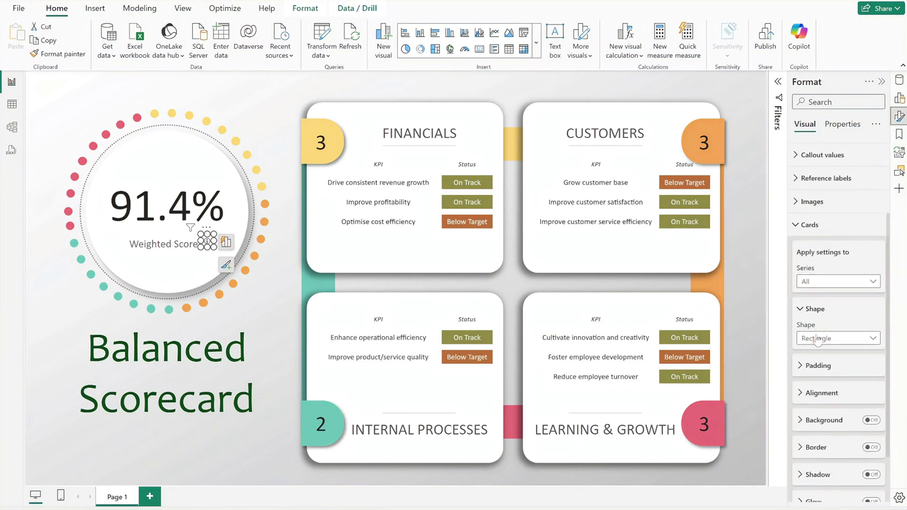
{"action": "left_click", "coordinate": [819, 309]}
{"action": "left_click", "coordinate": [858, 390]}
{"action": "left_click", "coordinate": [809, 168]}
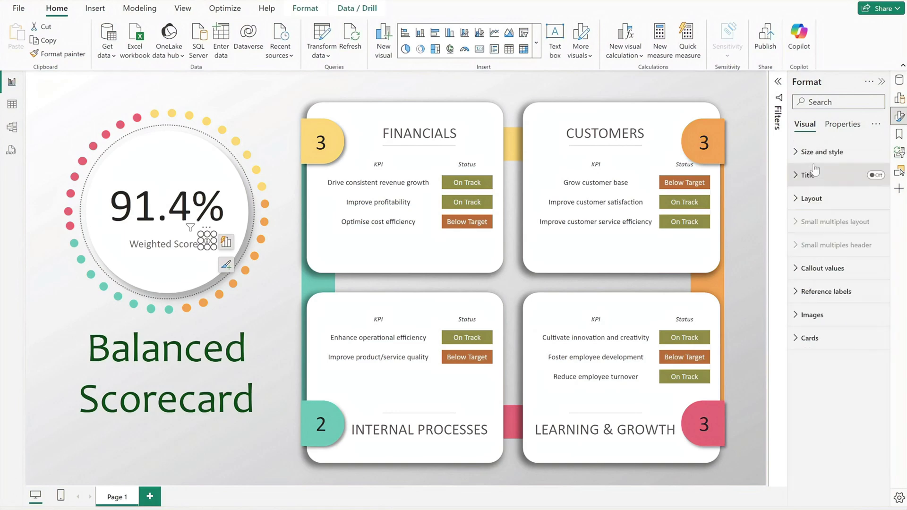
{"action": "left_click", "coordinate": [750, 183]}
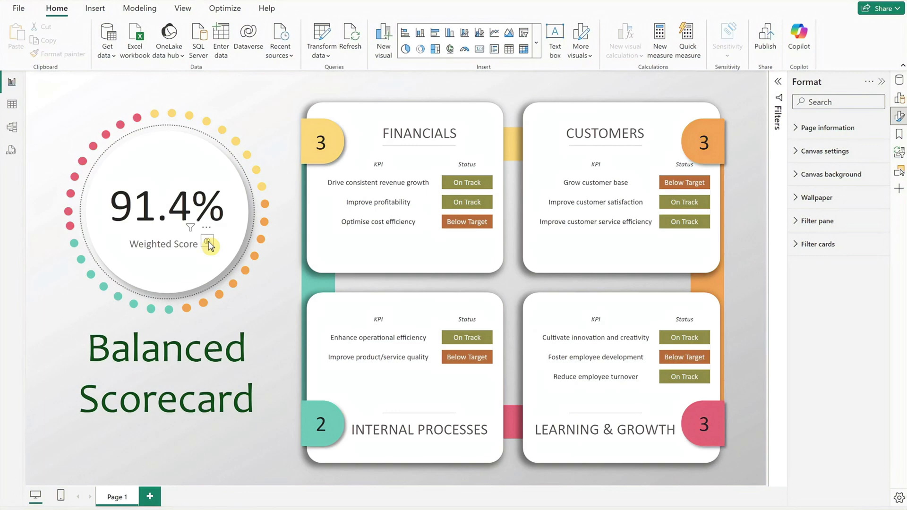
- Rename the first page to Dashboard and add a new page set as a Tooltip page
{"action": "double_click", "coordinate": [113, 496]}
{"action": "key", "text": "Return"}
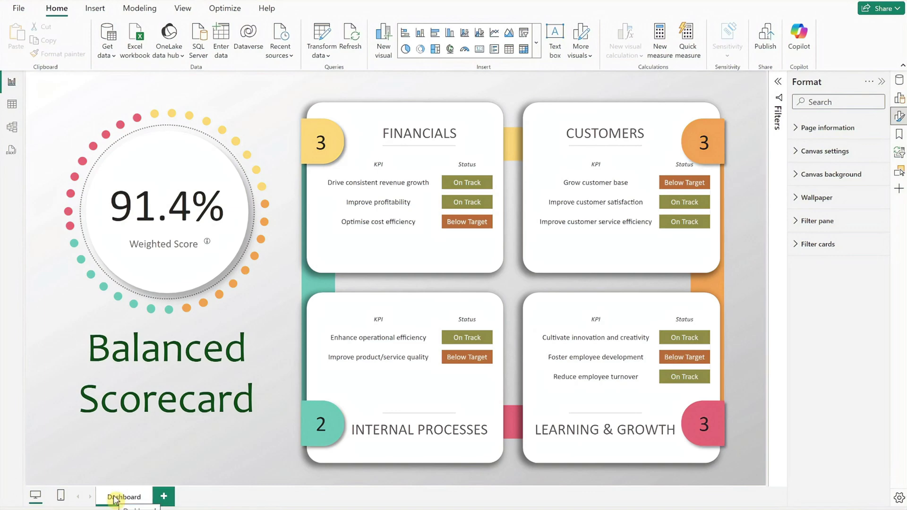
{"action": "left_click", "coordinate": [163, 496]}
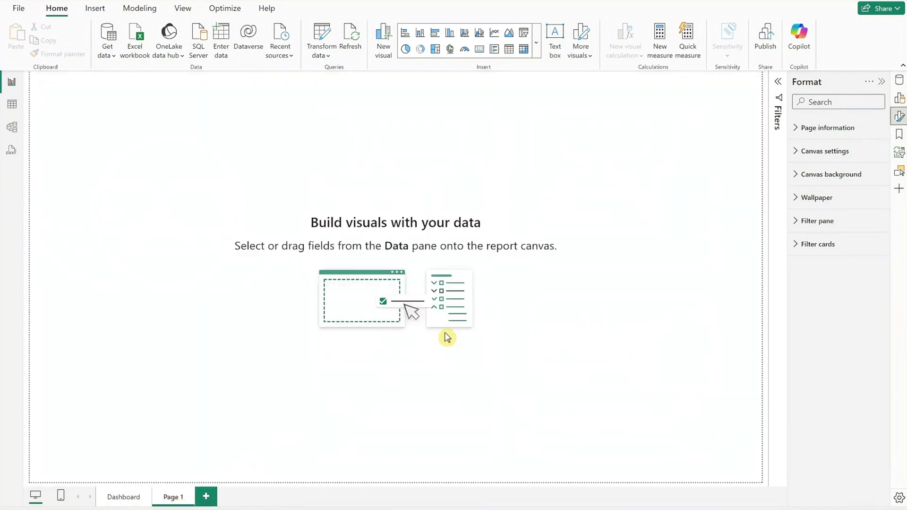
{"action": "left_click", "coordinate": [812, 129]}
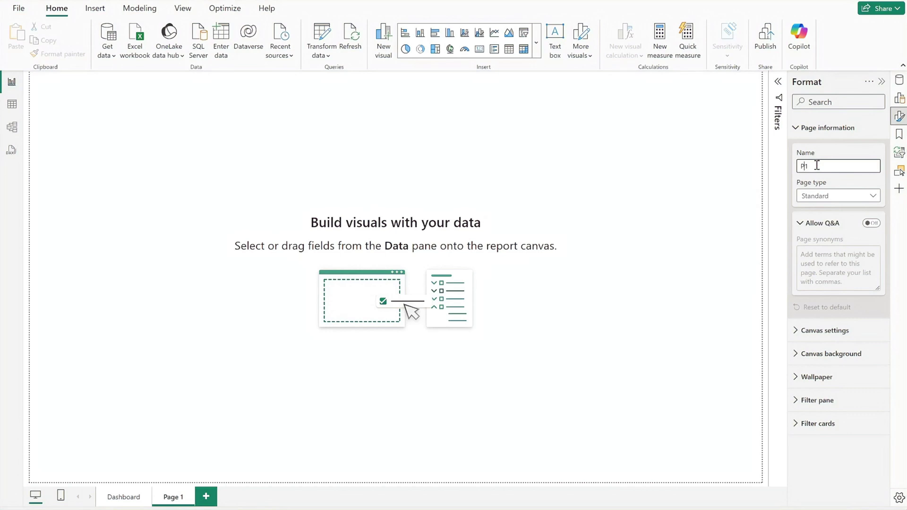
{"action": "left_click", "coordinate": [822, 196]}
{"action": "left_click", "coordinate": [818, 221]}
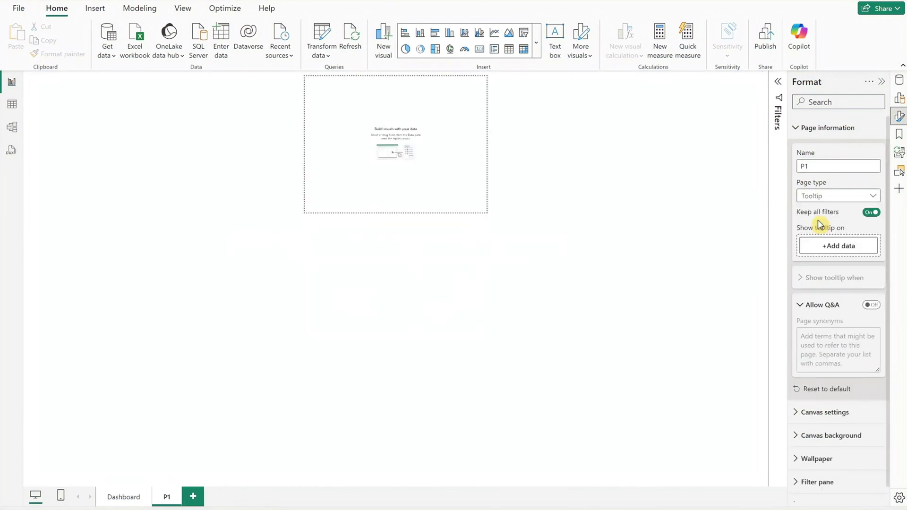
- Give the P1 tooltip page a custom canvas 466 px high and 469 px wide
{"action": "left_click", "coordinate": [827, 128]}
{"action": "left_click", "coordinate": [826, 151]}
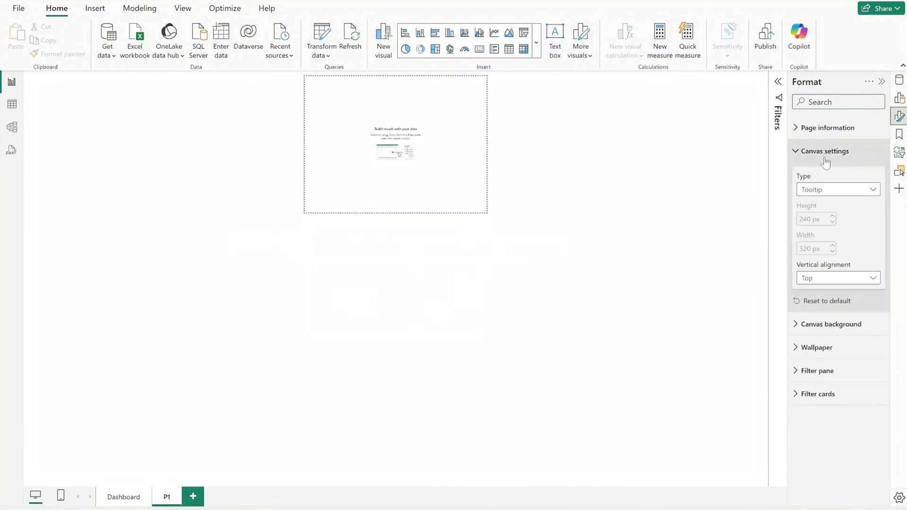
{"action": "left_click", "coordinate": [825, 189]}
{"action": "left_click", "coordinate": [817, 258]}
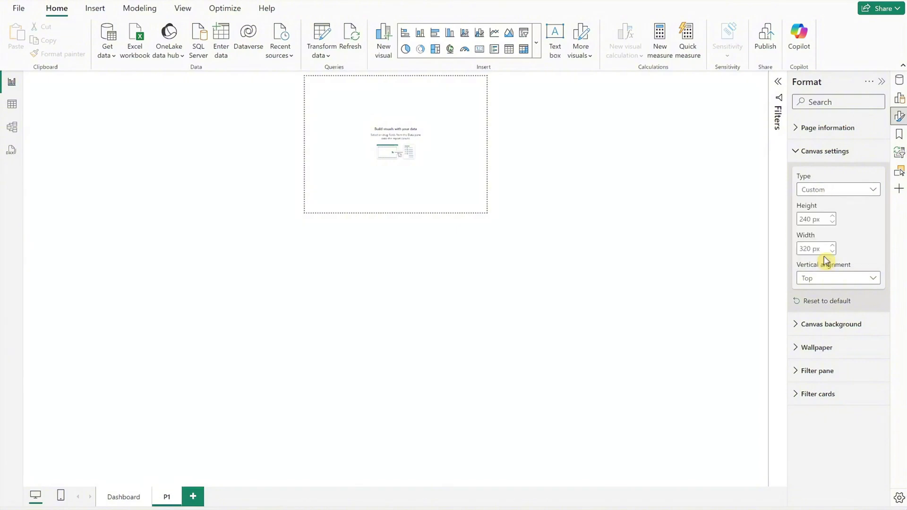
{"action": "triple_click", "coordinate": [826, 219]}
{"action": "type", "text": "466"}
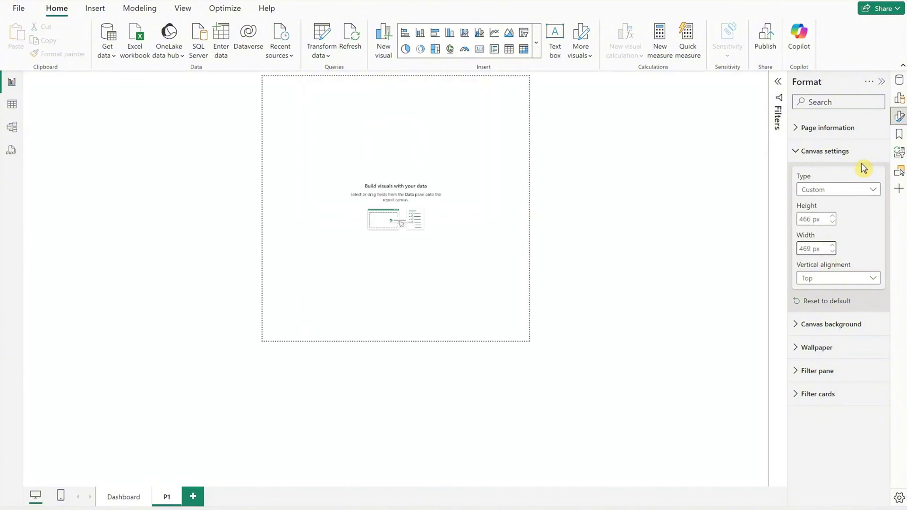
{"action": "left_click", "coordinate": [899, 98]}
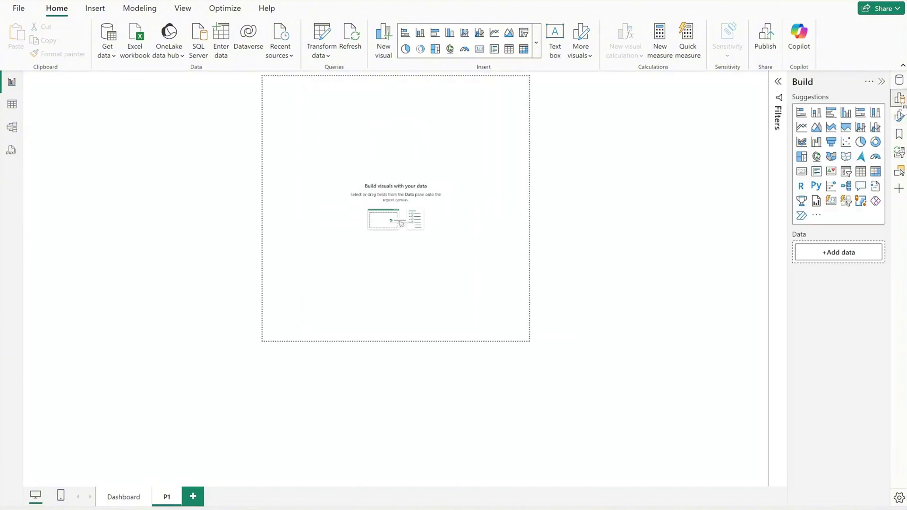
- Insert a new card visual showing KPI Name, KPI Details and KPI Metrics
{"action": "left_click", "coordinate": [833, 204]}
{"action": "left_click", "coordinate": [838, 252]}
{"action": "type", "text": "nam"}
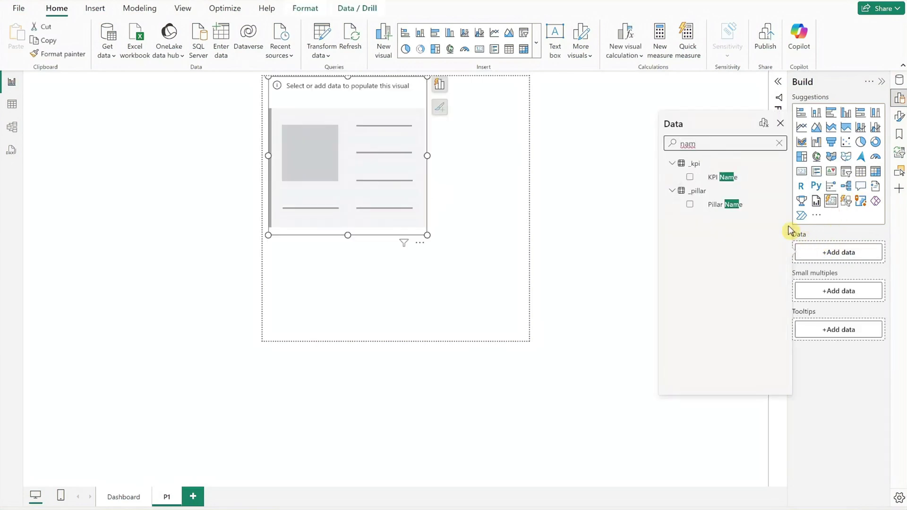
{"action": "left_click", "coordinate": [729, 178]}
{"action": "left_click", "coordinate": [829, 271]}
{"action": "type", "text": "det"}
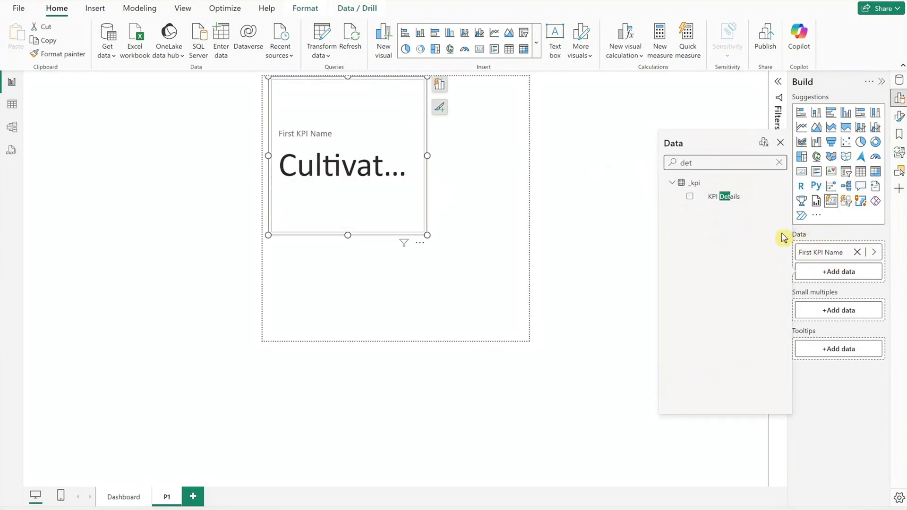
{"action": "left_click", "coordinate": [738, 198]}
{"action": "left_click", "coordinate": [824, 290]}
{"action": "type", "text": "metr"}
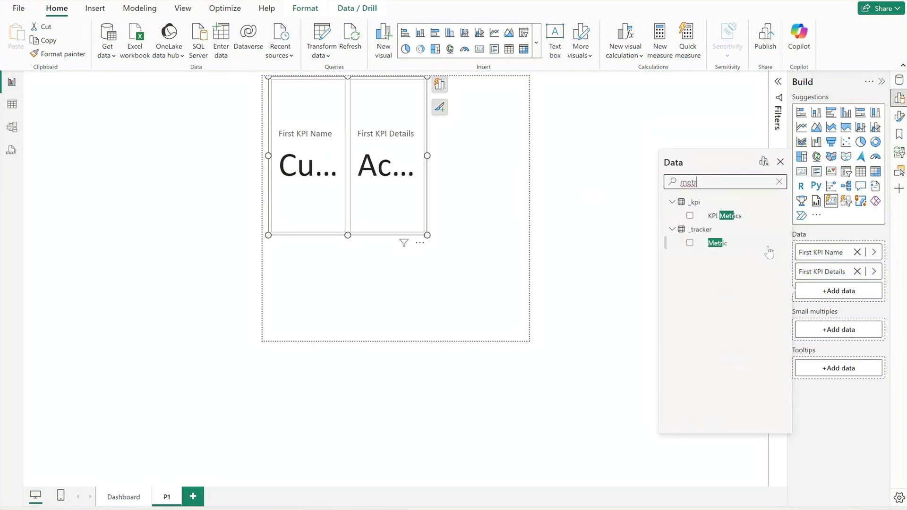
{"action": "left_click", "coordinate": [738, 216]}
{"action": "left_click", "coordinate": [780, 161]}
- Rename the card's field labels to Measure, Details and Metrics
{"action": "double_click", "coordinate": [811, 252]}
{"action": "key", "text": "BackSpace"}
{"action": "key", "text": "BackSpace"}
{"action": "key", "text": "BackSpace"}
{"action": "key", "text": "BackSpace"}
{"action": "key", "text": "BackSpace"}
{"action": "key", "text": "BackSpace"}
{"action": "key", "text": "BackSpace"}
{"action": "type", "text": "Measure"}
{"action": "key", "text": "Return"}
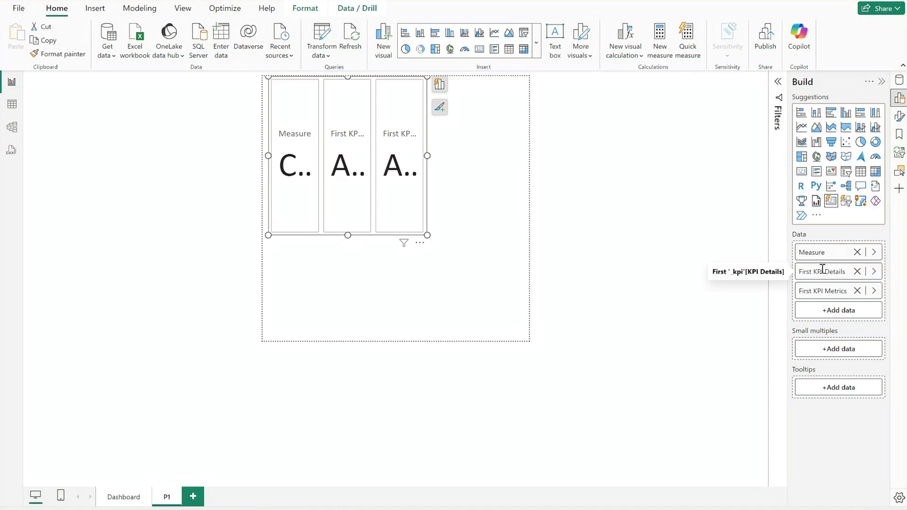
{"action": "key", "text": "BackSpace"}
{"action": "key", "text": "BackSpace"}
{"action": "key", "text": "BackSpace"}
{"action": "key", "text": "BackSpace"}
{"action": "key", "text": "Return"}
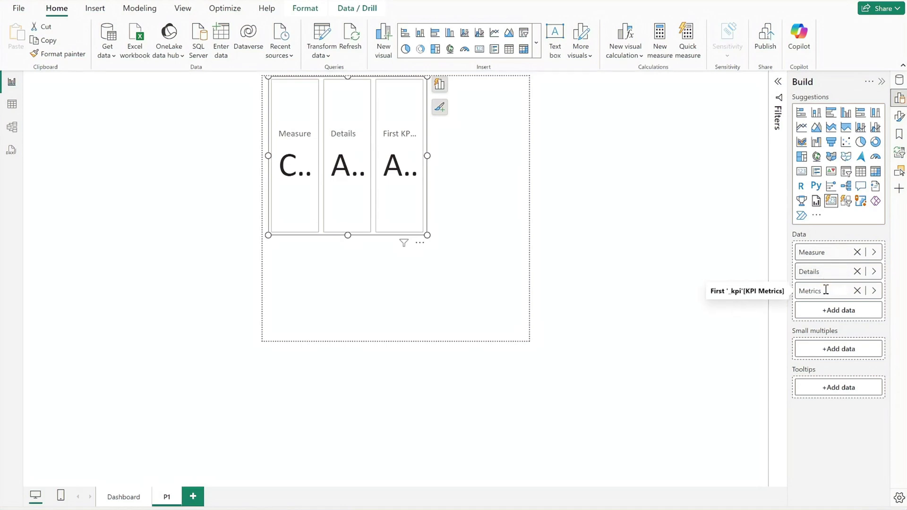
{"action": "key", "text": "Return"}
- Add Pillar as a visual filter on the card and keep only P1
{"action": "left_click", "coordinate": [899, 98]}
{"action": "left_click", "coordinate": [897, 81]}
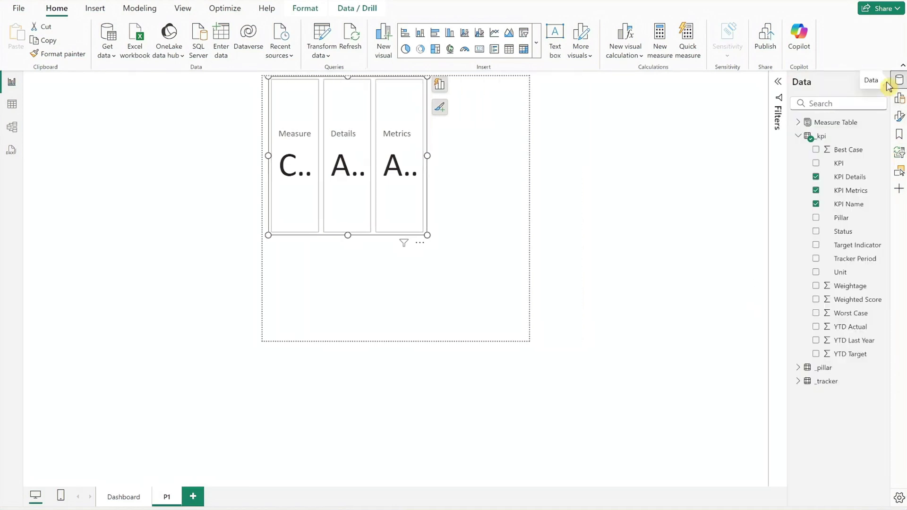
{"action": "left_click", "coordinate": [778, 82]}
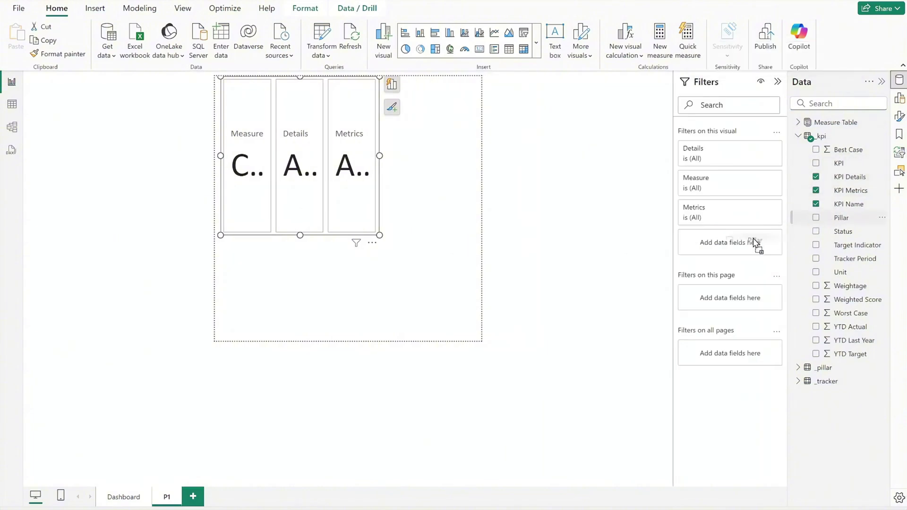
{"action": "left_click_drag", "start_coordinate": [754, 243], "coordinate": [754, 243]}
{"action": "left_click", "coordinate": [690, 319]}
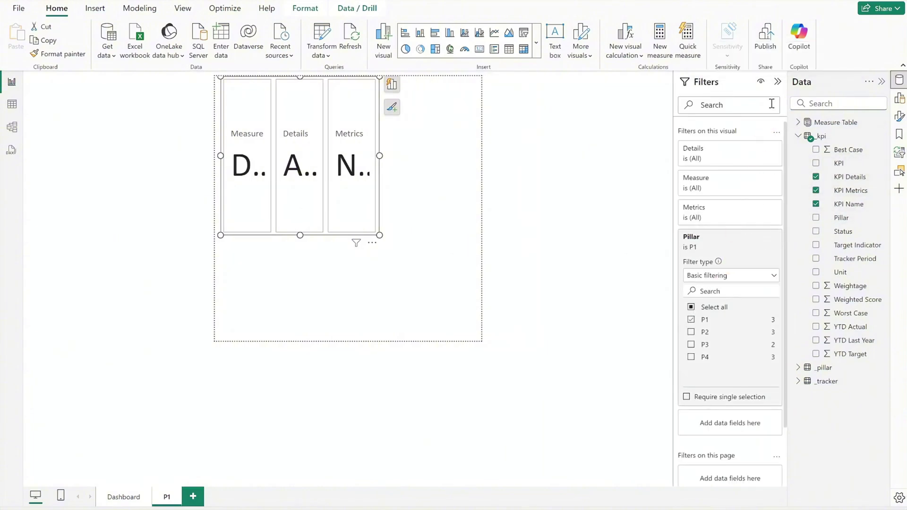
{"action": "left_click", "coordinate": [777, 82]}
{"action": "left_click", "coordinate": [899, 80]}
{"action": "left_click", "coordinate": [899, 116]}
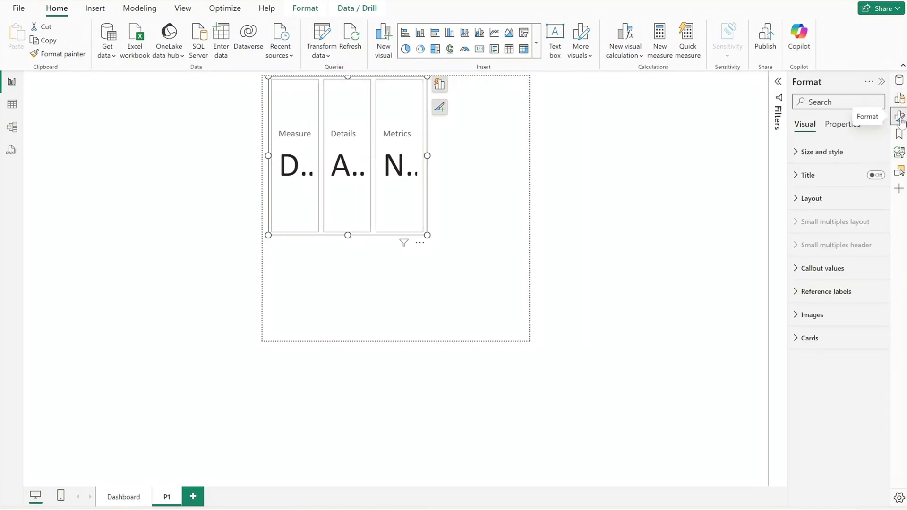
- Position the card at horizontal 0 and size it 155 tall by 469 wide
{"action": "left_click", "coordinate": [822, 151]}
{"action": "double_click", "coordinate": [812, 283]}
{"action": "type", "text": "0"}
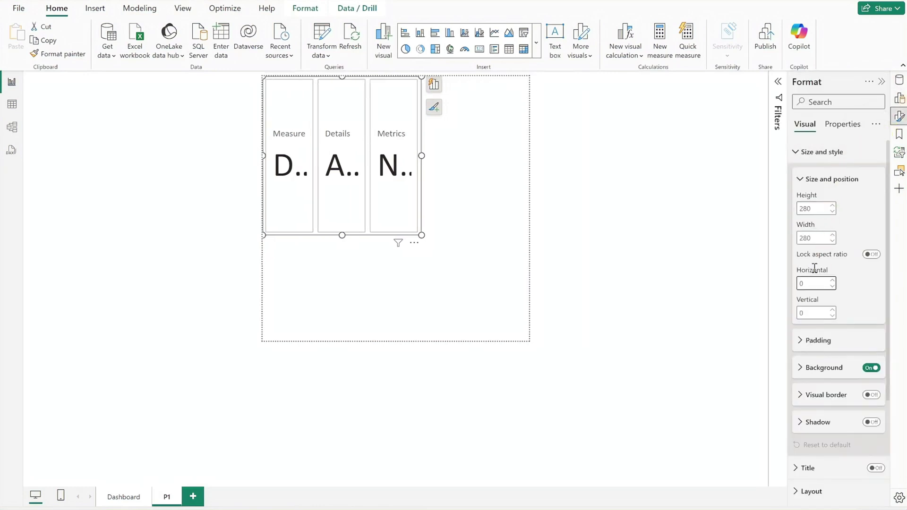
{"action": "key", "text": "shift+Tab"}
{"action": "key", "text": "shift+Tab"}
{"action": "key", "text": "shift+Tab"}
{"action": "type", "text": "155"}
{"action": "key", "text": "Tab"}
{"action": "type", "text": "469"}
{"action": "key", "text": "Return"}
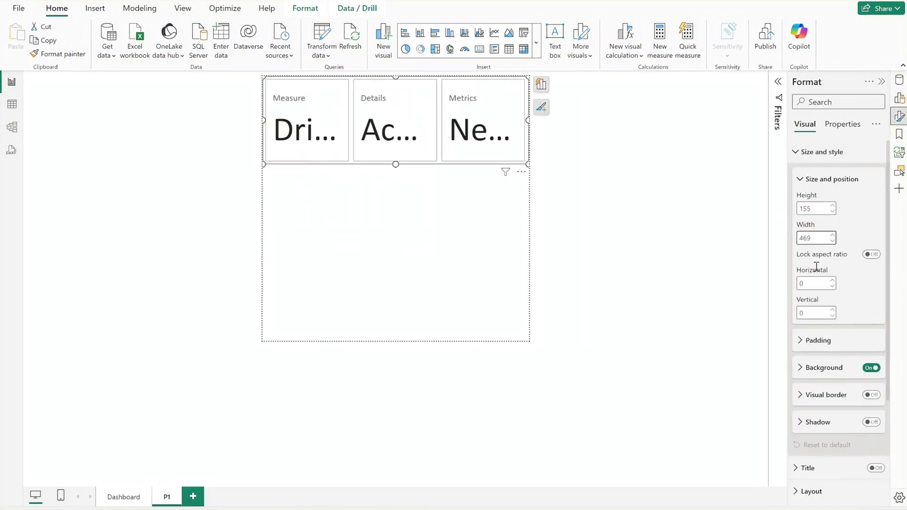
- Set the card's padding to 14 px left, 0 px top and 0 px bottom
{"action": "left_click", "coordinate": [817, 343]}
{"action": "left_click", "coordinate": [808, 379]}
{"action": "type", "text": "14"}
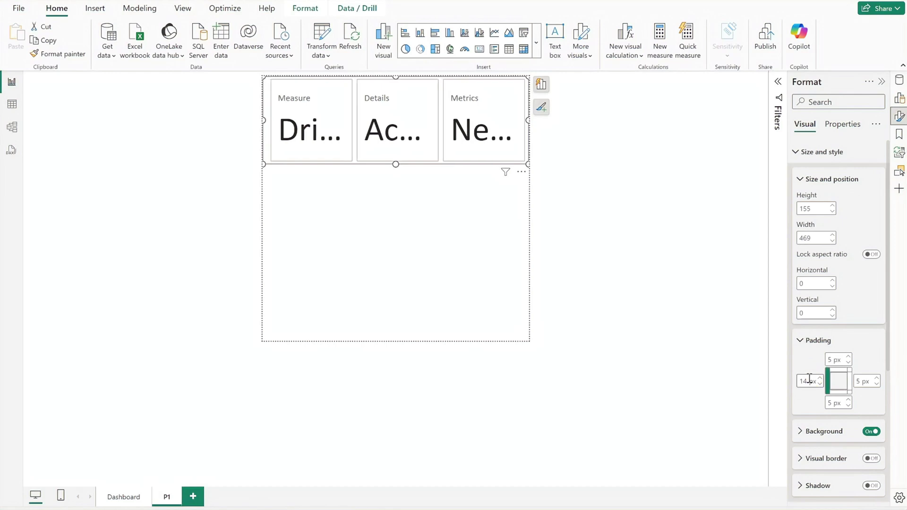
{"action": "left_click", "coordinate": [833, 361]}
{"action": "type", "text": "0"}
{"action": "left_click", "coordinate": [833, 402]}
{"action": "type", "text": "0"}
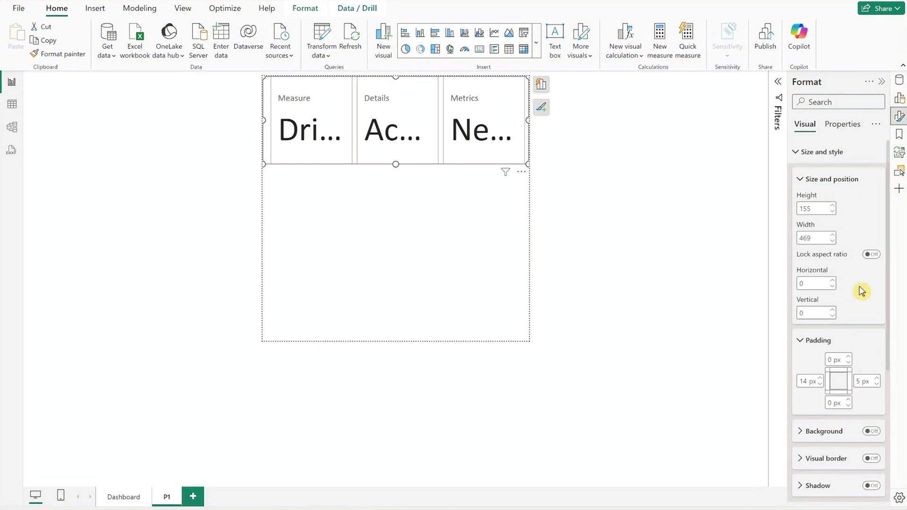
- Arrange the Measure, Details and Metrics cards in a single column with reduced spacing
{"action": "left_click", "coordinate": [822, 152]}
{"action": "left_click", "coordinate": [811, 198]}
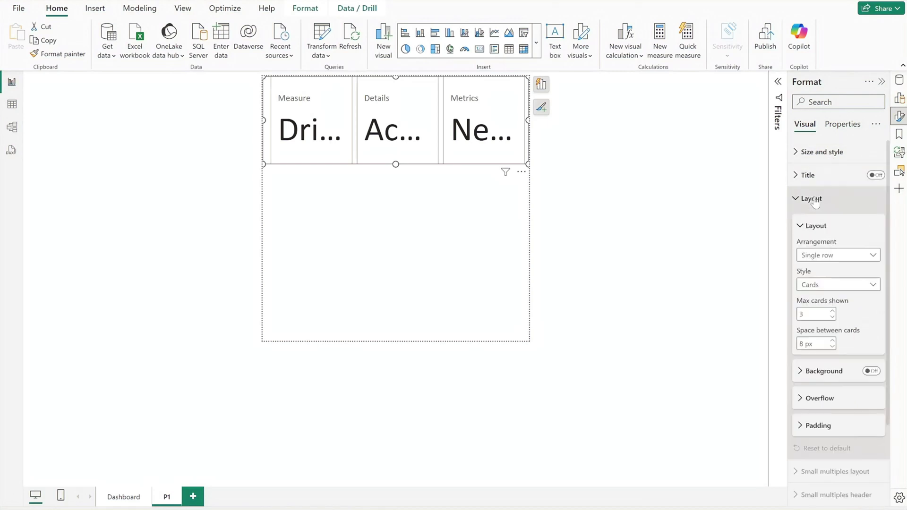
{"action": "left_click", "coordinate": [813, 261]}
{"action": "left_click", "coordinate": [813, 273]}
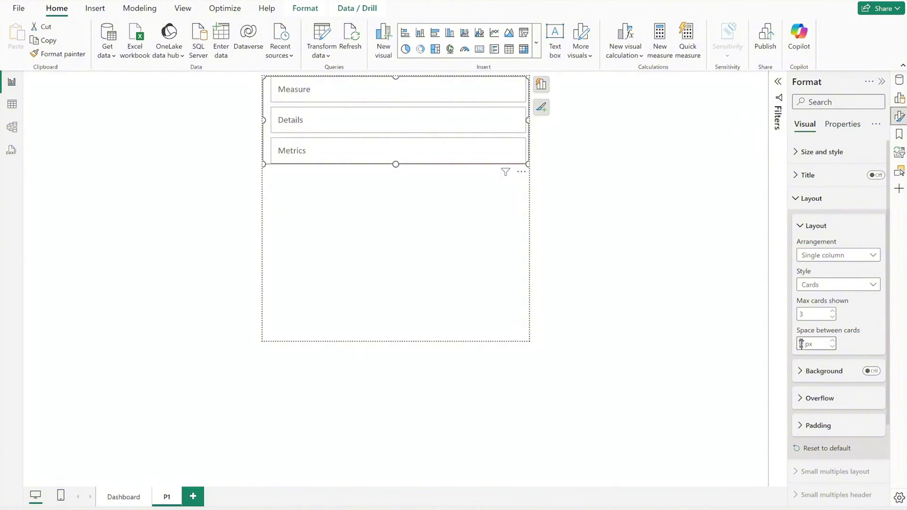
{"action": "left_click", "coordinate": [811, 199]}
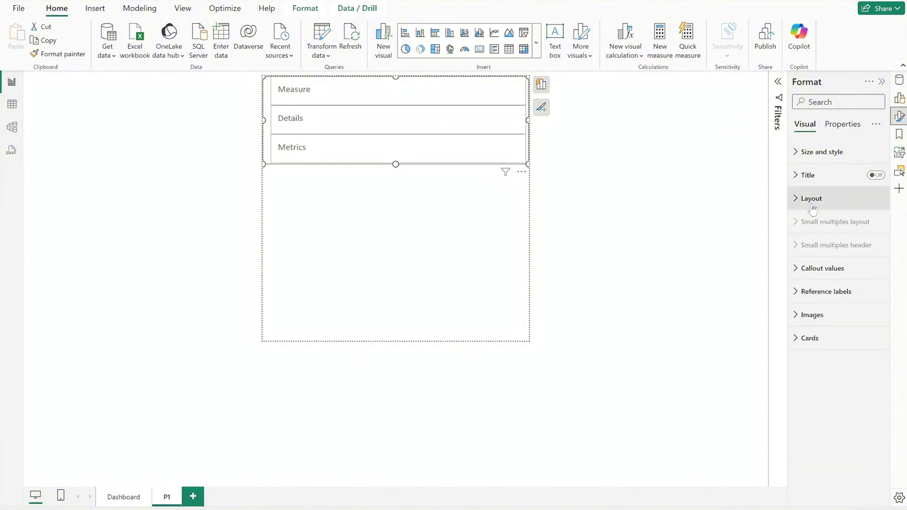
- Set the callout value label font size to 11
{"action": "left_click", "coordinate": [814, 268]}
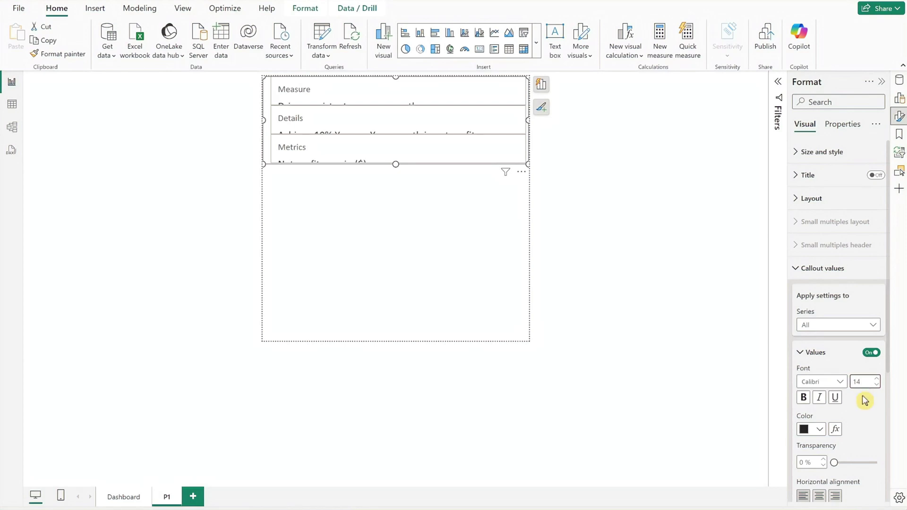
{"action": "scroll", "coordinate": [864, 401], "scroll_direction": "down", "scroll_amount": 5}
{"action": "left_click", "coordinate": [813, 400]}
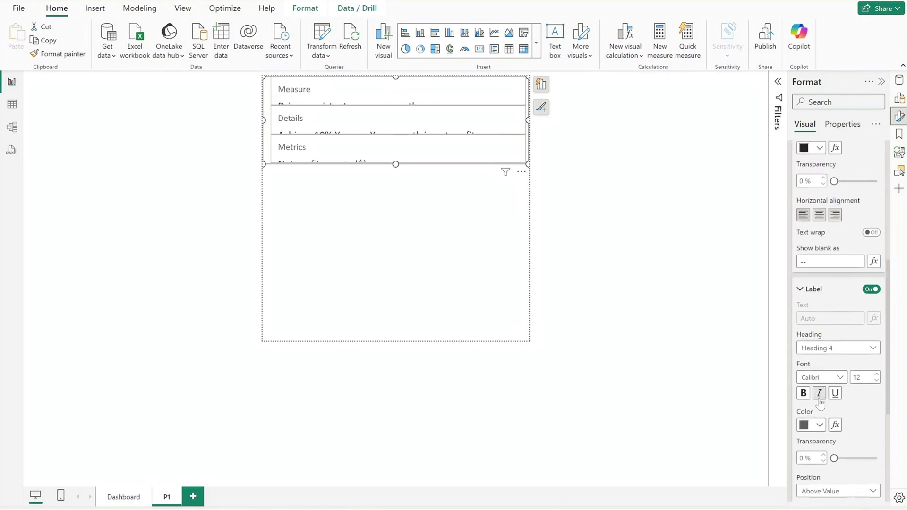
{"action": "scroll", "coordinate": [859, 289], "scroll_direction": "down", "scroll_amount": 3}
{"action": "type", "text": "1"}
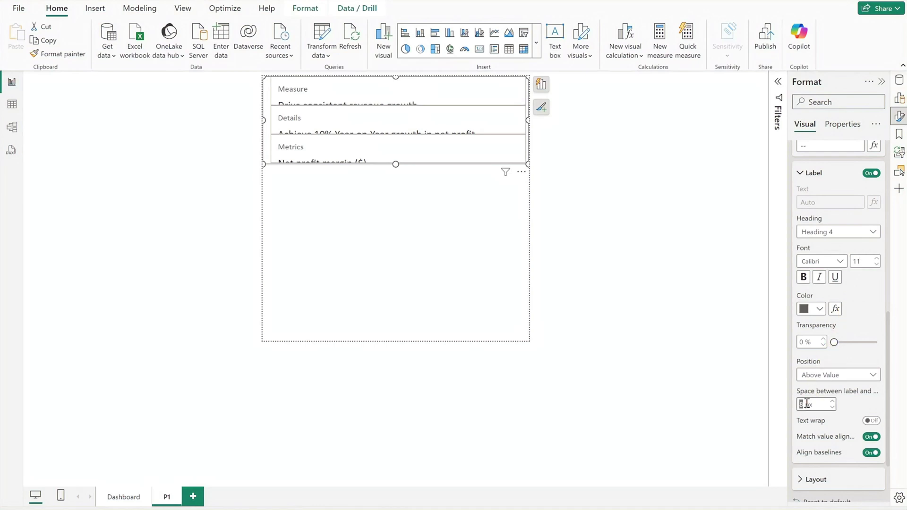
{"action": "left_click", "coordinate": [820, 174]}
{"action": "scroll", "coordinate": [822, 183], "scroll_direction": "up", "scroll_amount": 3}
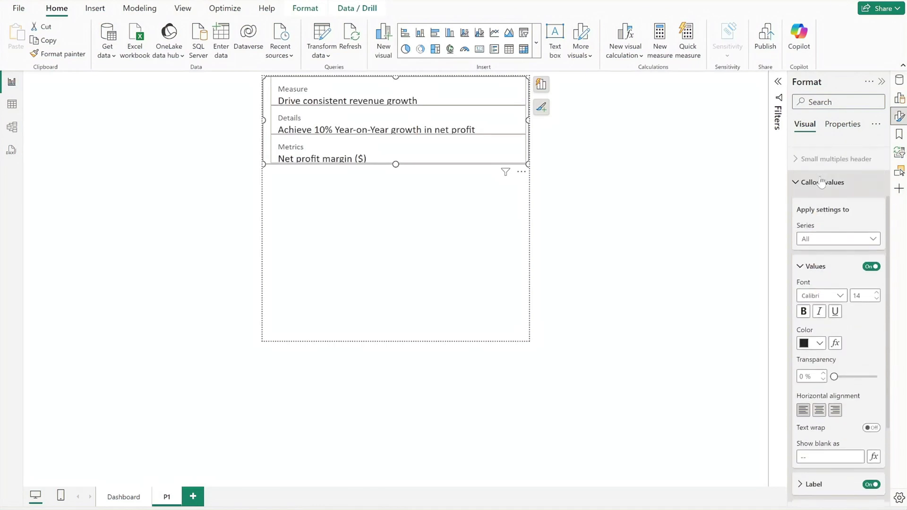
{"action": "left_click", "coordinate": [822, 182]}
- Switch card padding to Custom with top and bottom set to 0
{"action": "left_click", "coordinate": [810, 338]}
{"action": "scroll", "coordinate": [819, 312], "scroll_direction": "down", "scroll_amount": 4}
{"action": "left_click", "coordinate": [818, 310]}
{"action": "left_click", "coordinate": [835, 333]}
{"action": "left_click", "coordinate": [812, 388]}
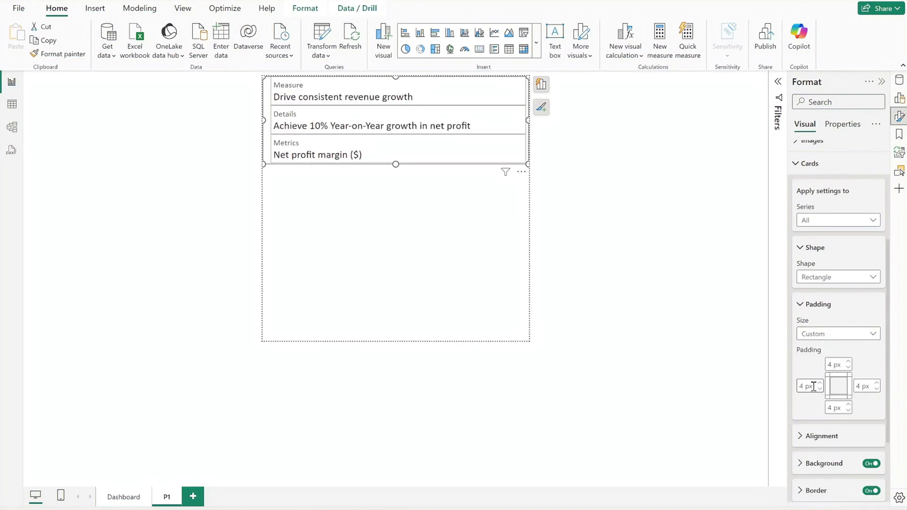
{"action": "double_click", "coordinate": [830, 365]}
{"action": "type", "text": "0"}
{"action": "double_click", "coordinate": [830, 407]}
{"action": "type", "text": "0"}
- Turn off the card background and copy the card visual
{"action": "left_click", "coordinate": [870, 464]}
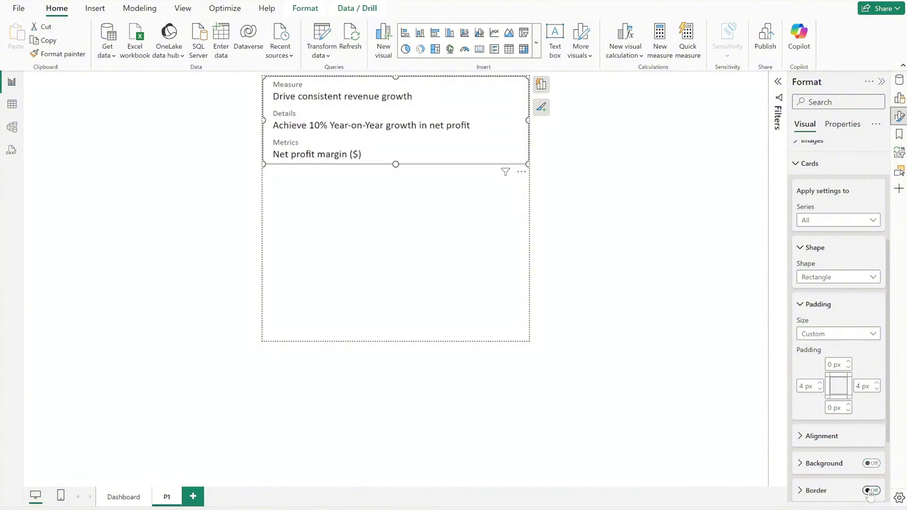
{"action": "left_click", "coordinate": [821, 164]}
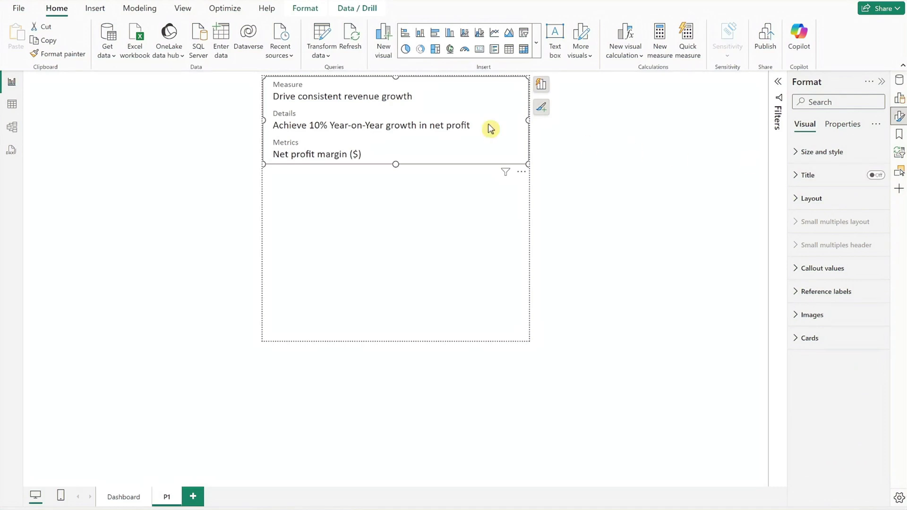
{"action": "left_click", "coordinate": [48, 41]}
- Paste a duplicate card and replace Measure, Details and Metrics with Weighted Score, renamed Score
{"action": "left_click", "coordinate": [18, 40]}
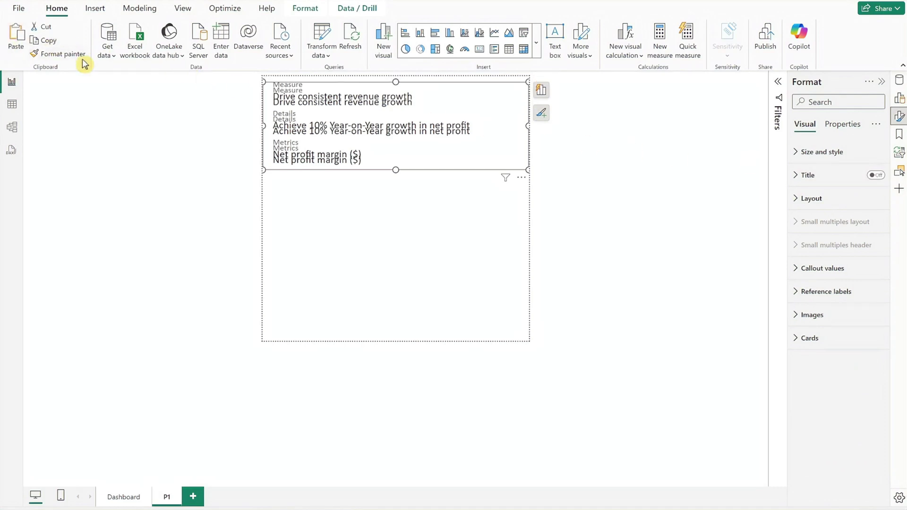
{"action": "left_click", "coordinate": [899, 99]}
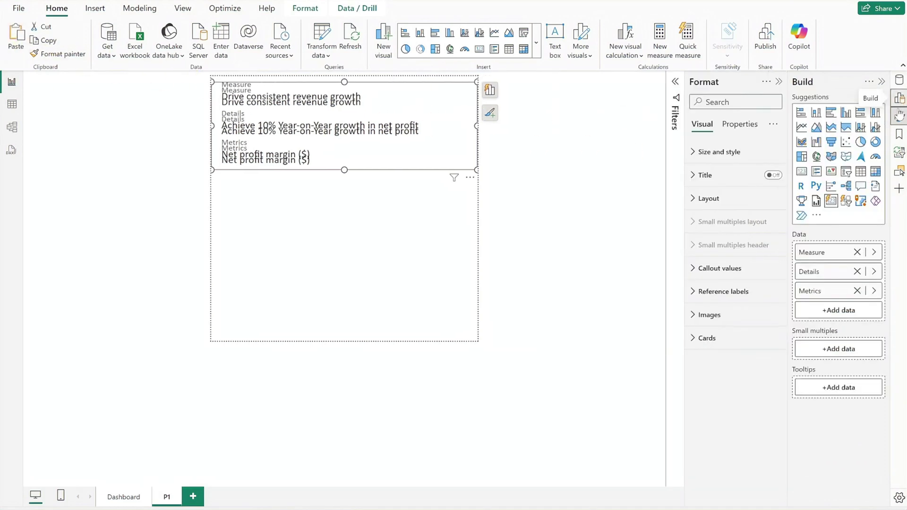
{"action": "left_click", "coordinate": [856, 252]}
{"action": "left_click", "coordinate": [857, 252]}
{"action": "left_click", "coordinate": [856, 251]}
{"action": "left_click", "coordinate": [862, 252]}
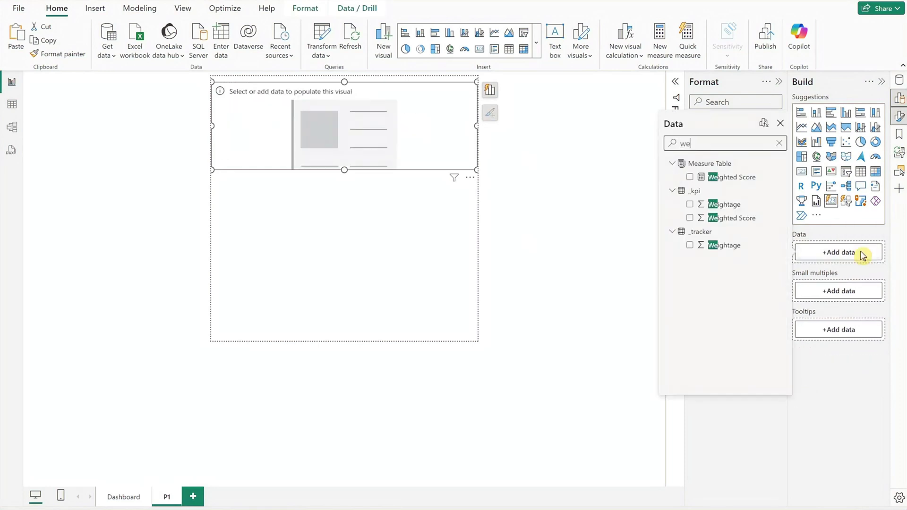
{"action": "left_click", "coordinate": [689, 177]}
{"action": "left_click", "coordinate": [780, 123]}
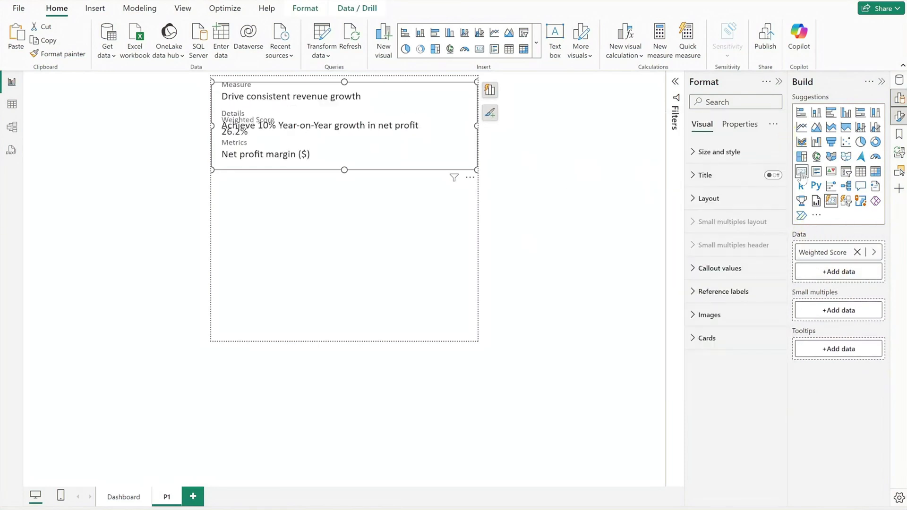
{"action": "key", "text": "Return"}
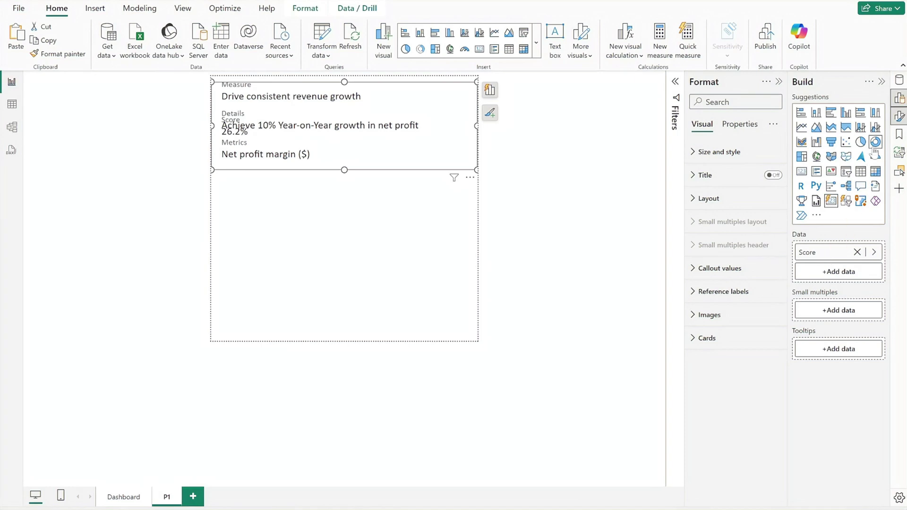
{"action": "left_click", "coordinate": [899, 98]}
{"action": "left_click", "coordinate": [822, 152]}
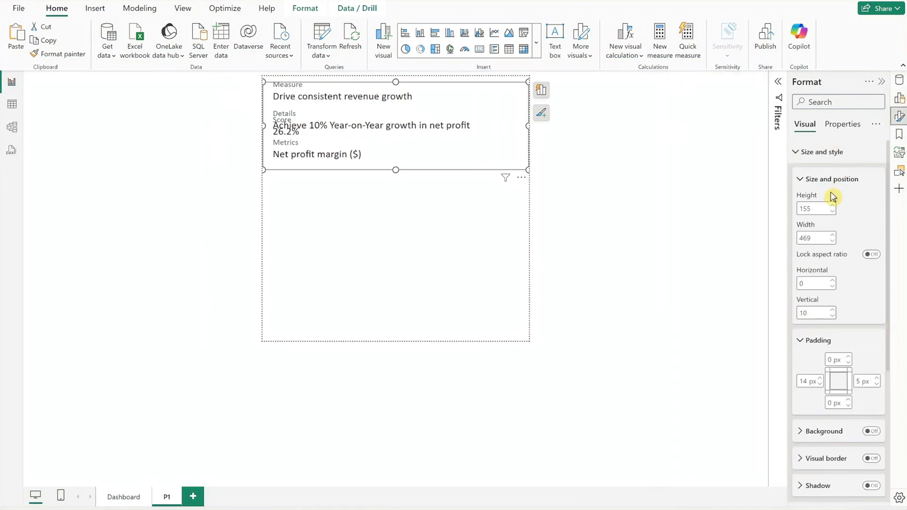
- Size the Score card to height 48, width 68 at position 355, 5 with 0 padding
{"action": "double_click", "coordinate": [823, 208]}
{"action": "type", "text": "48"}
{"action": "double_click", "coordinate": [821, 237]}
{"action": "type", "text": "68"}
{"action": "double_click", "coordinate": [803, 283]}
{"action": "type", "text": "355"}
{"action": "double_click", "coordinate": [811, 312]}
{"action": "type", "text": "5"}
{"action": "double_click", "coordinate": [805, 380]}
{"action": "type", "text": "0"}
{"action": "double_click", "coordinate": [858, 382]}
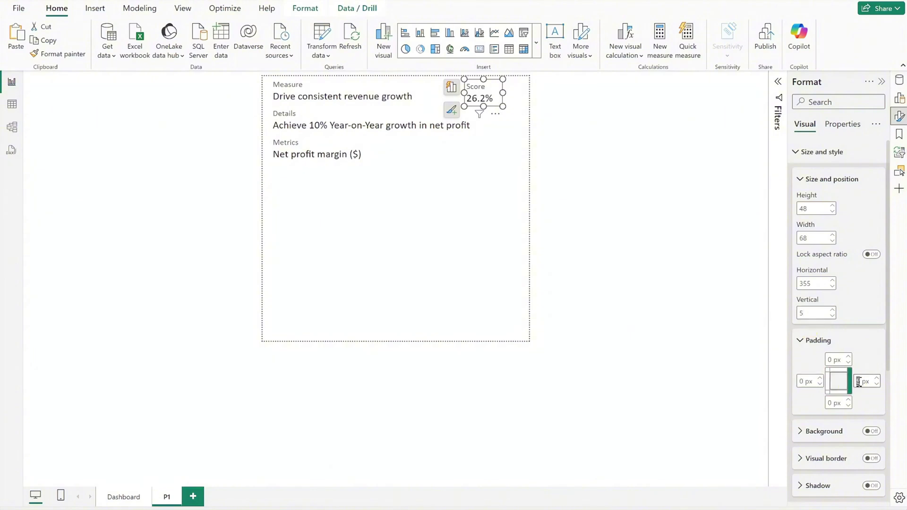
{"action": "left_click", "coordinate": [824, 152]}
- Centre the callout values and colour the label yellow #D9B300
{"action": "left_click", "coordinate": [830, 273]}
{"action": "left_click", "coordinate": [818, 383]}
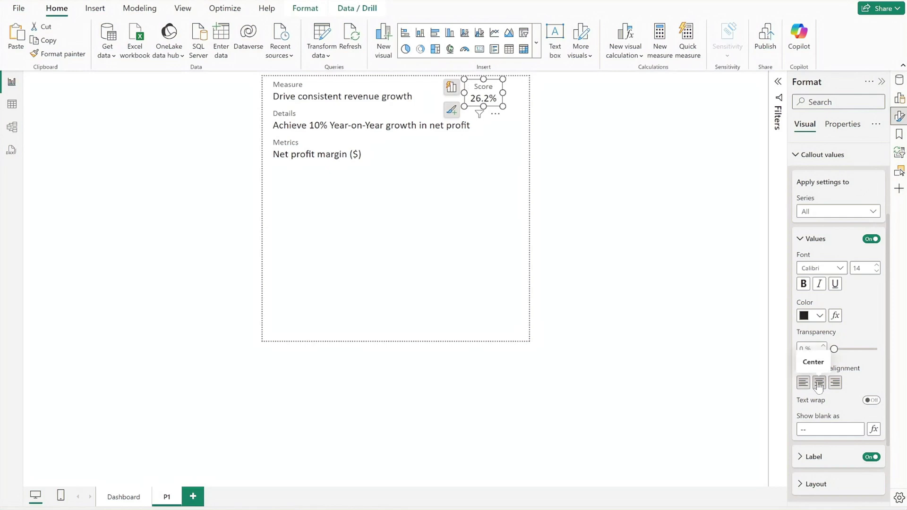
{"action": "left_click", "coordinate": [814, 457]}
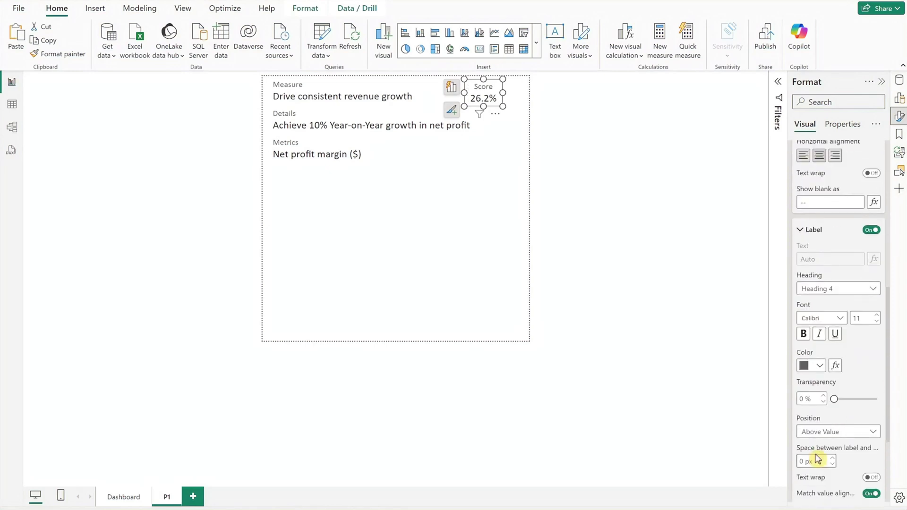
{"action": "left_click", "coordinate": [819, 365]}
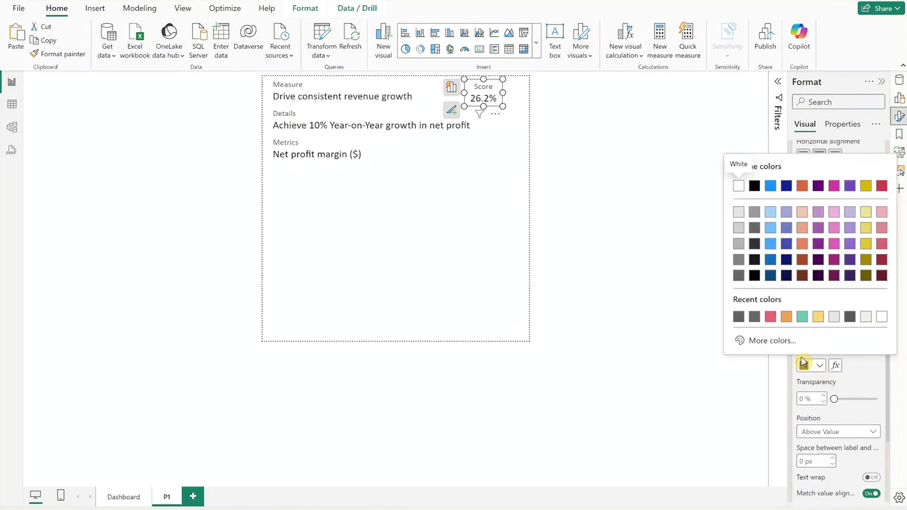
{"action": "left_click", "coordinate": [770, 341]}
{"action": "left_click", "coordinate": [850, 368]}
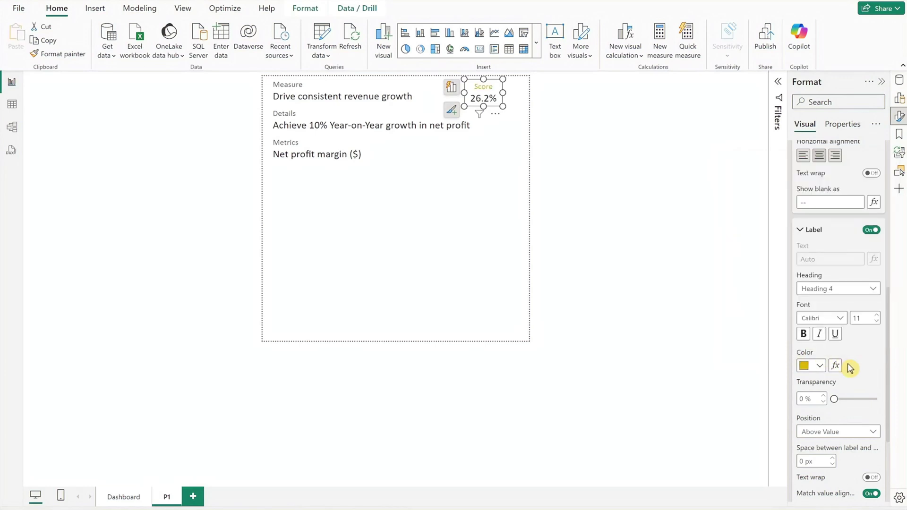
{"action": "left_click", "coordinate": [816, 232]}
{"action": "left_click", "coordinate": [817, 240]}
- Set the card's left and right padding to 0
{"action": "left_click", "coordinate": [809, 338]}
{"action": "scroll", "coordinate": [822, 330], "scroll_direction": "down", "scroll_amount": 5}
{"action": "left_click", "coordinate": [817, 334]}
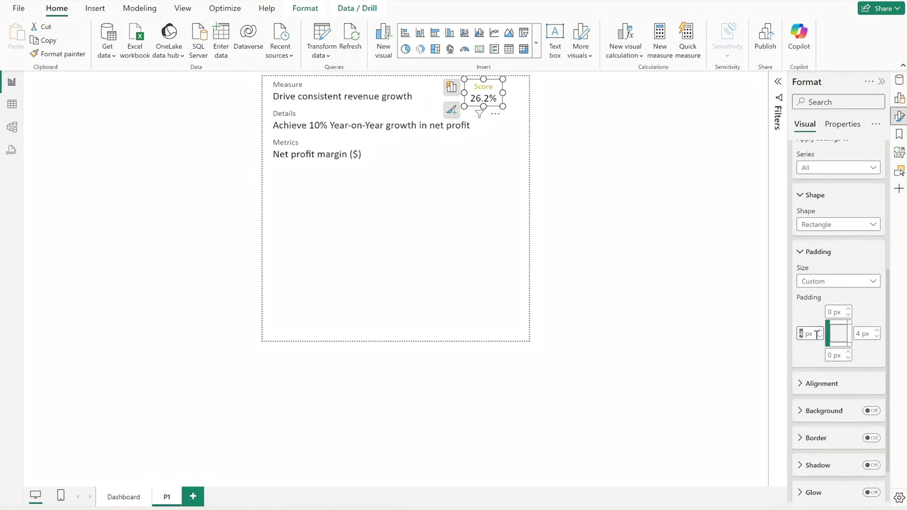
{"action": "double_click", "coordinate": [860, 334]}
{"action": "type", "text": "0"}
- Turn on the card background in pale yellow #FFD576 at 75% transparency
{"action": "left_click", "coordinate": [861, 411]}
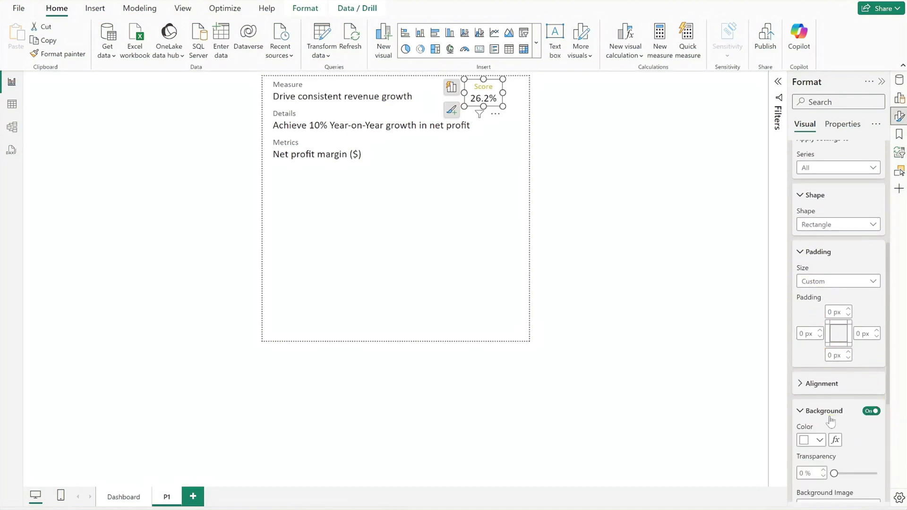
{"action": "left_click", "coordinate": [821, 440]}
{"action": "left_click", "coordinate": [784, 415]}
{"action": "type", "text": "#FFD576"}
{"action": "left_click", "coordinate": [850, 439]}
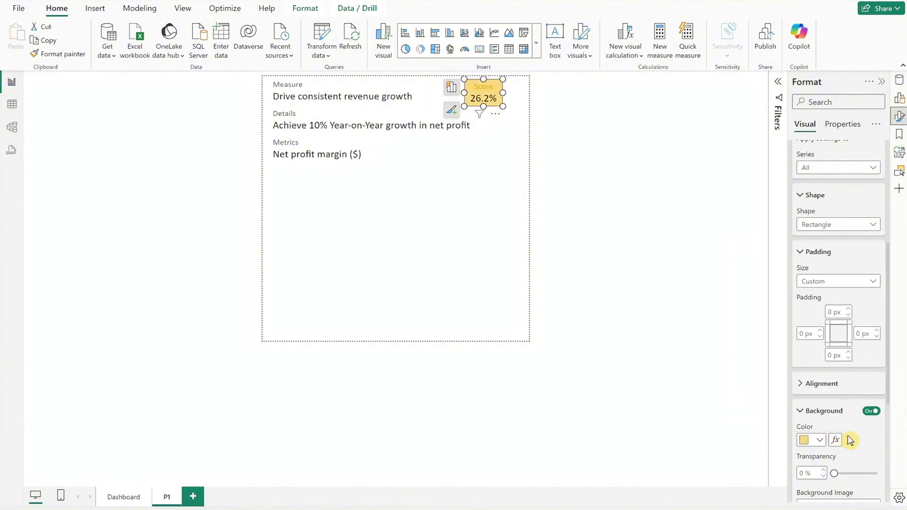
{"action": "type", "text": "75"}
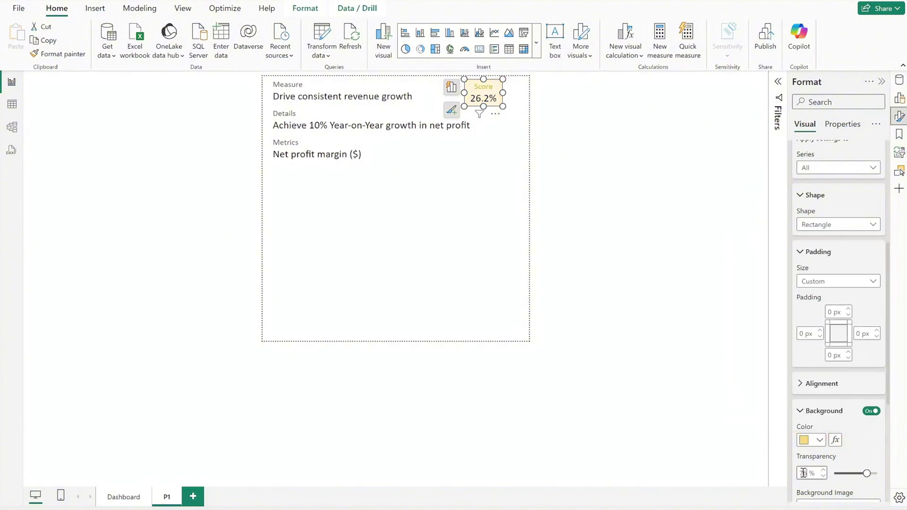
{"action": "scroll", "coordinate": [812, 415], "scroll_direction": "up", "scroll_amount": 5}
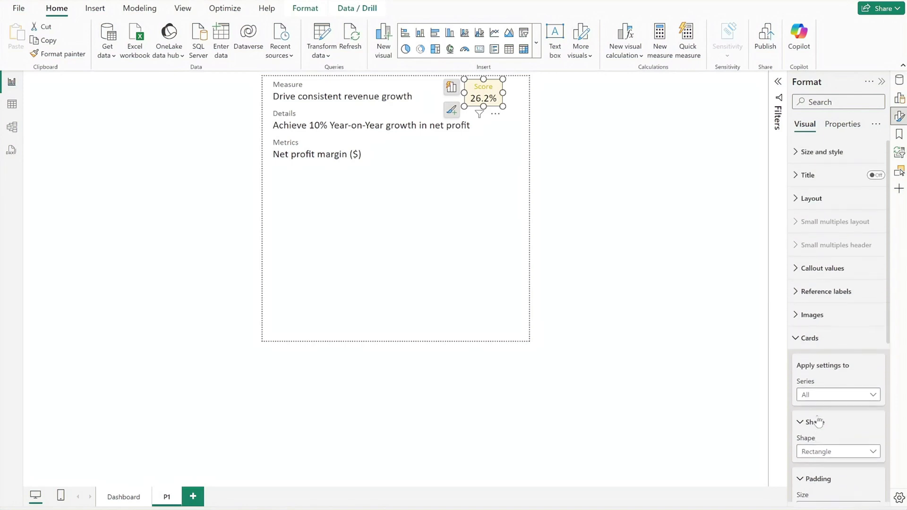
{"action": "left_click", "coordinate": [808, 338]}
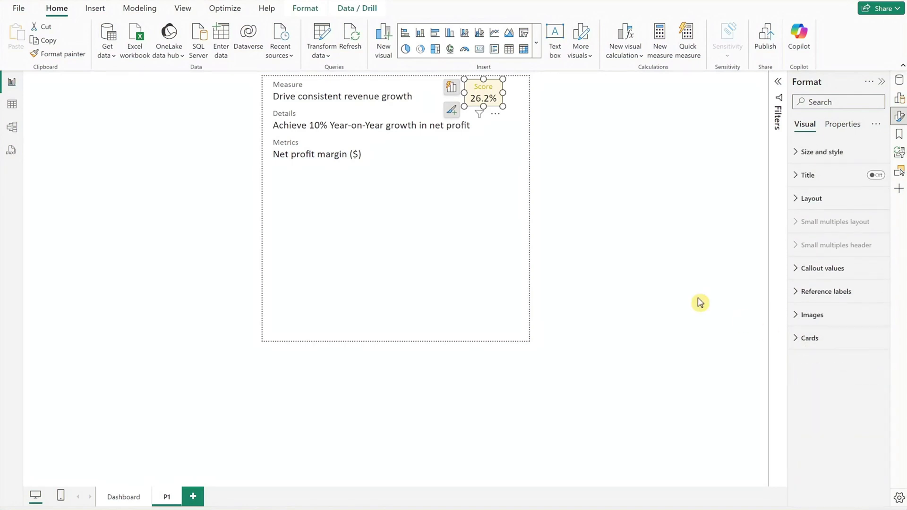
{"action": "left_click", "coordinate": [223, 49]}
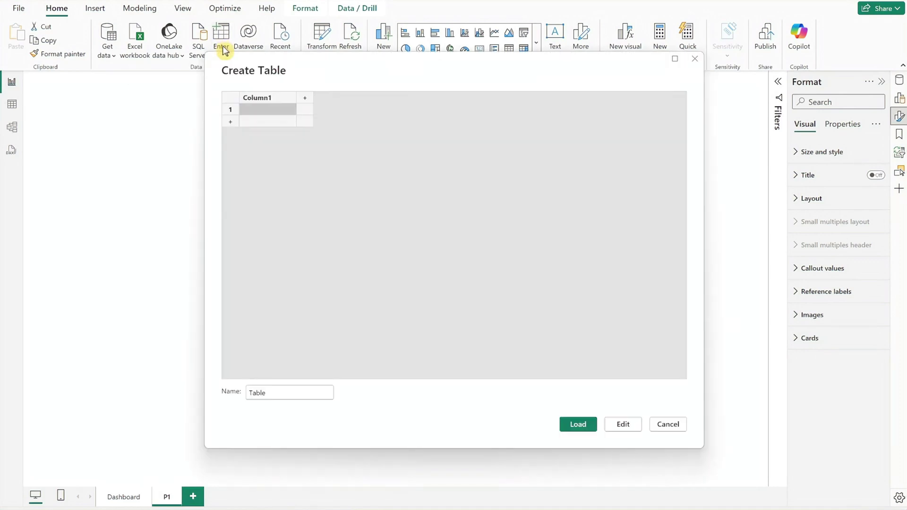
- Create and load a table named Chart whose Chart column lists Actual, Target and Variance
{"action": "double_click", "coordinate": [249, 98]}
{"action": "type", "text": "Clart"}
{"action": "key", "text": "Return"}
{"action": "type", "text": "Actual"}
{"action": "key", "text": "Return"}
{"action": "type", "text": "Target"}
{"action": "key", "text": "Return"}
{"action": "type", "text": "Variance"}
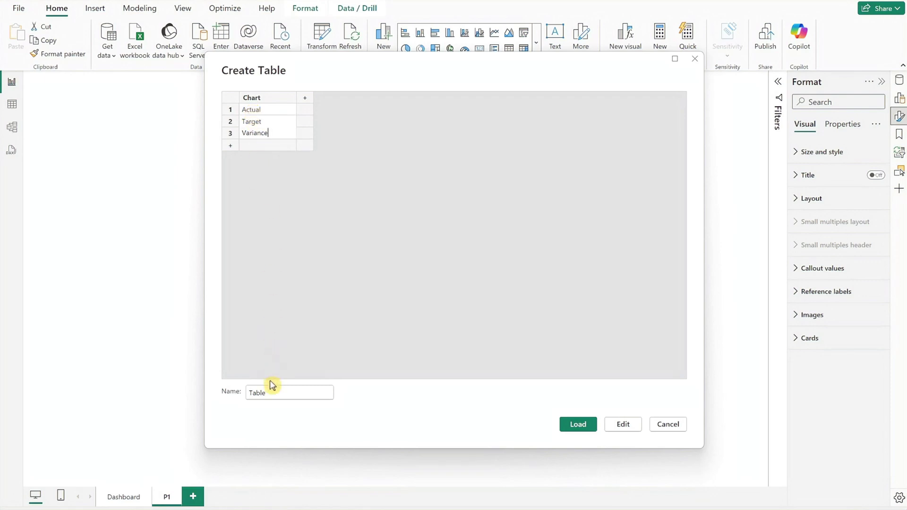
{"action": "left_click", "coordinate": [270, 392]}
{"action": "type", "text": "Chart"}
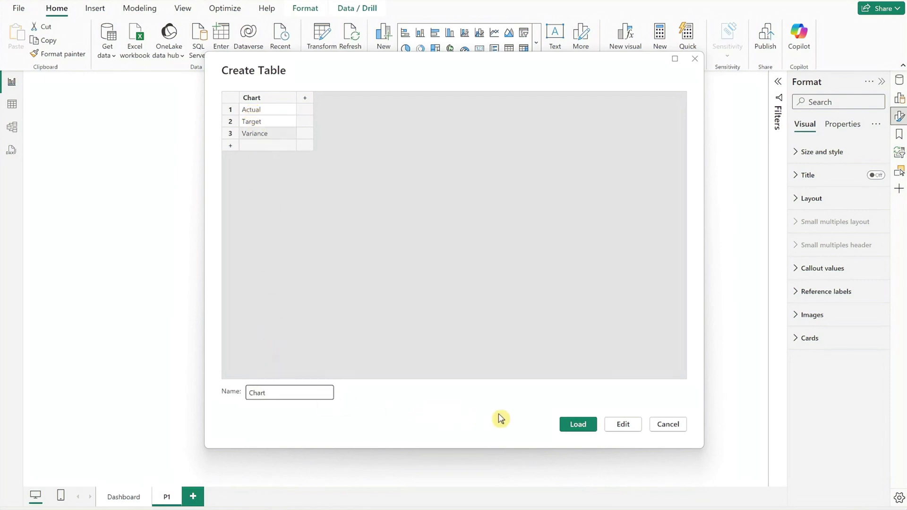
{"action": "left_click", "coordinate": [577, 425]}
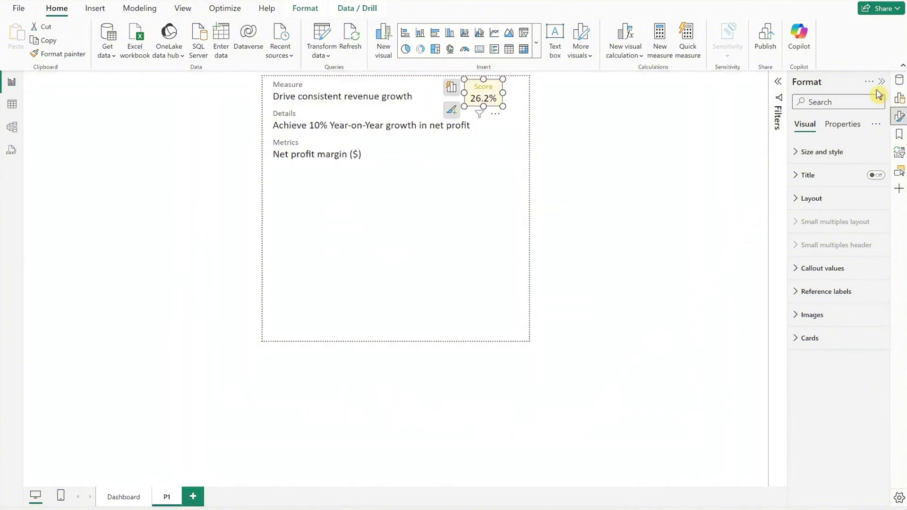
- Add the Chart Value measure to Measure Table from the pasted DAX
{"action": "left_click", "coordinate": [899, 81]}
{"action": "right_click", "coordinate": [844, 123]}
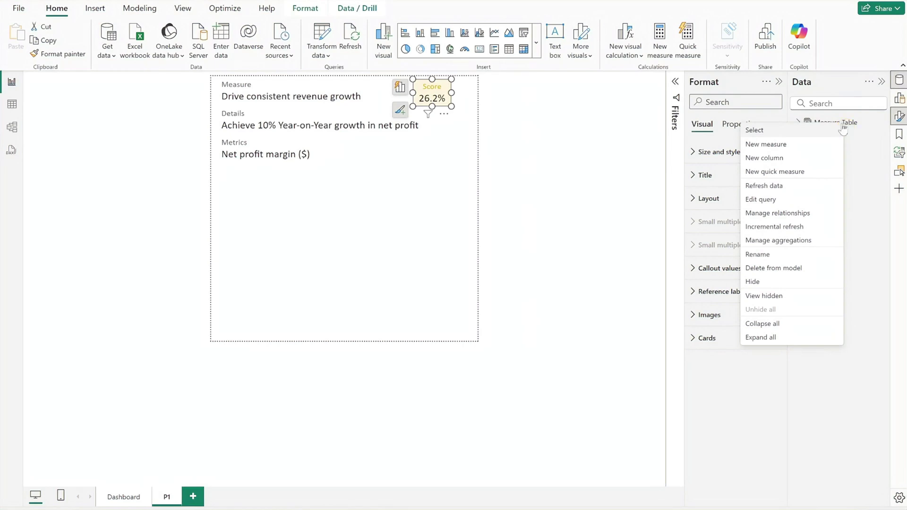
{"action": "left_click", "coordinate": [818, 144]}
{"action": "type", "text": "Chart Value = IF(SELECTEDVALUE(Chart[Chart]) = \"Target\", [Target], [Act])"}
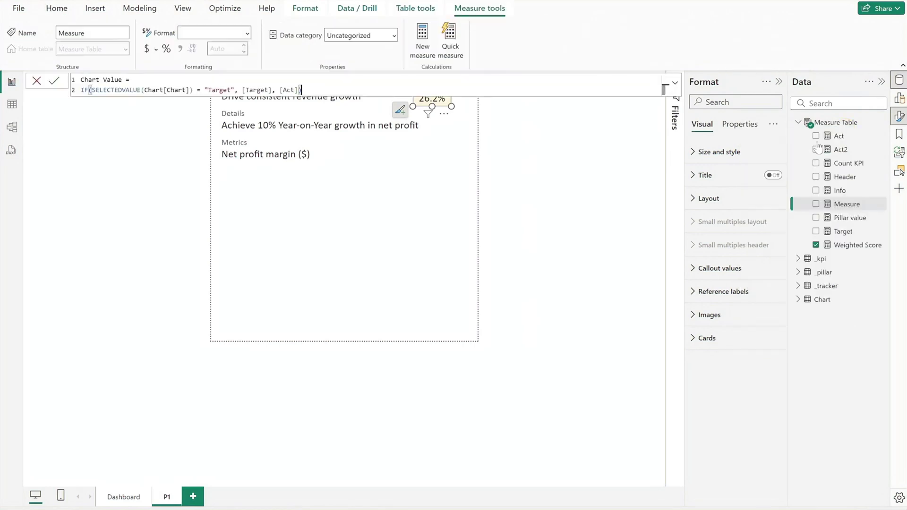
{"action": "key", "text": "Return"}
- Add the Variance Value measure to Measure Table from the pasted DAX
{"action": "right_click", "coordinate": [820, 126]}
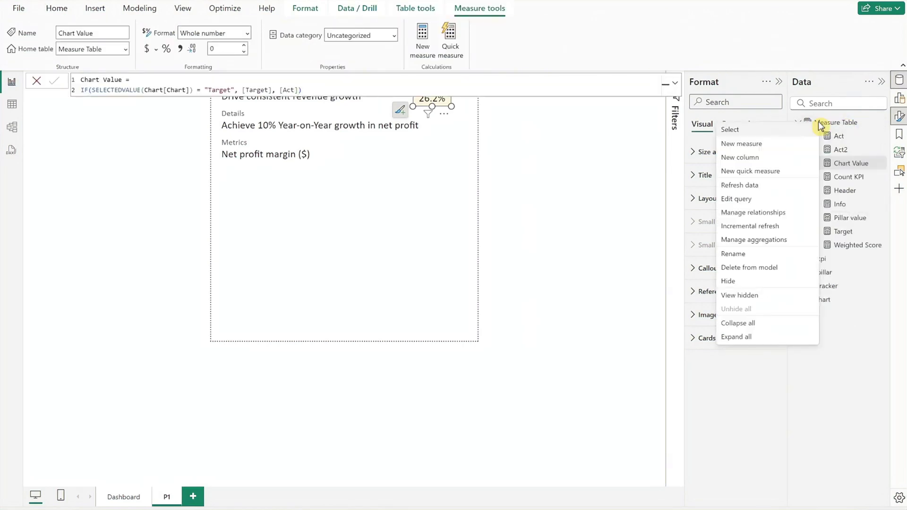
{"action": "left_click", "coordinate": [742, 144]}
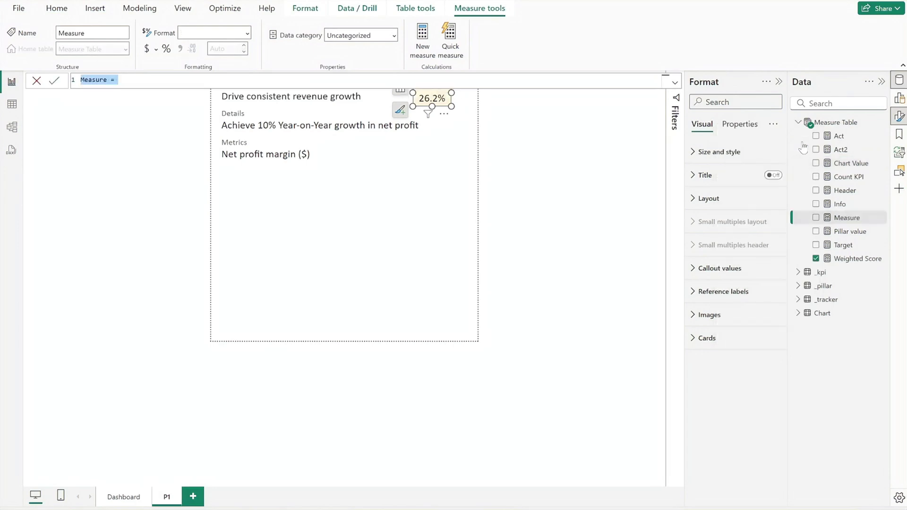
{"action": "key", "text": "ctrl+v"}
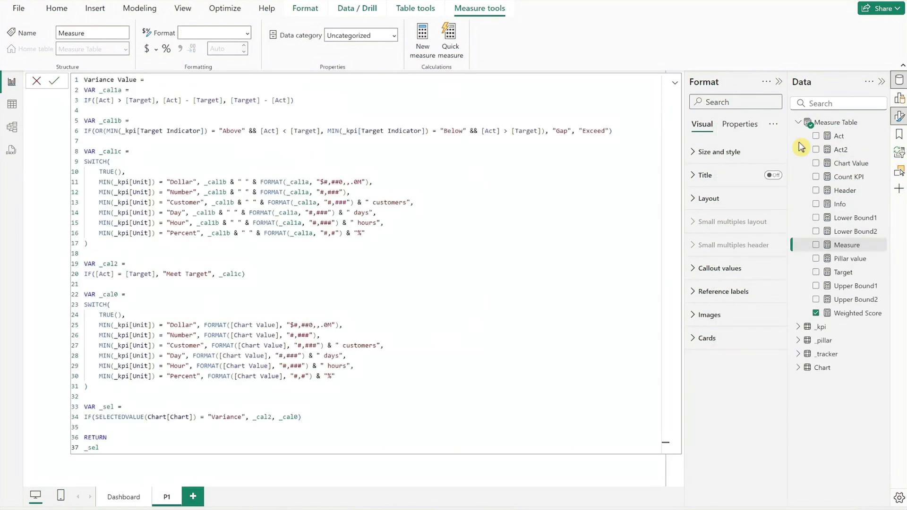
{"action": "key", "text": "Return"}
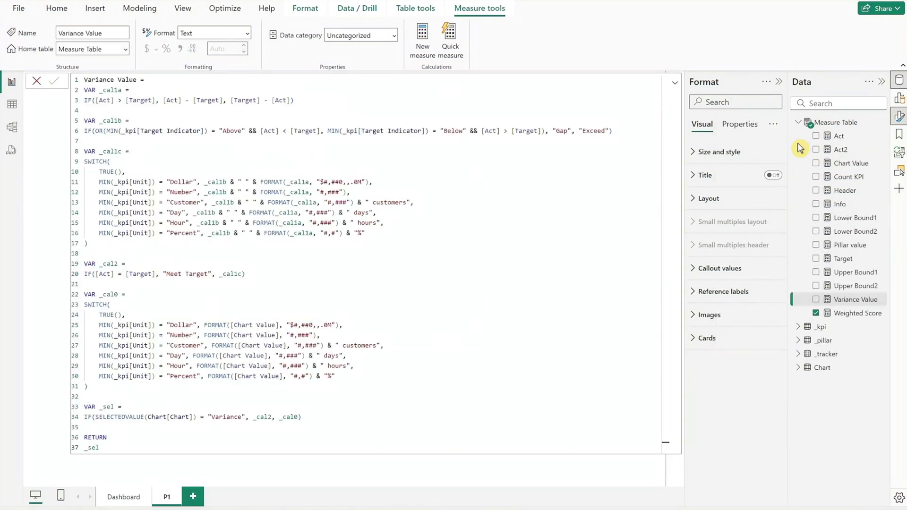
{"action": "left_click", "coordinate": [588, 480]}
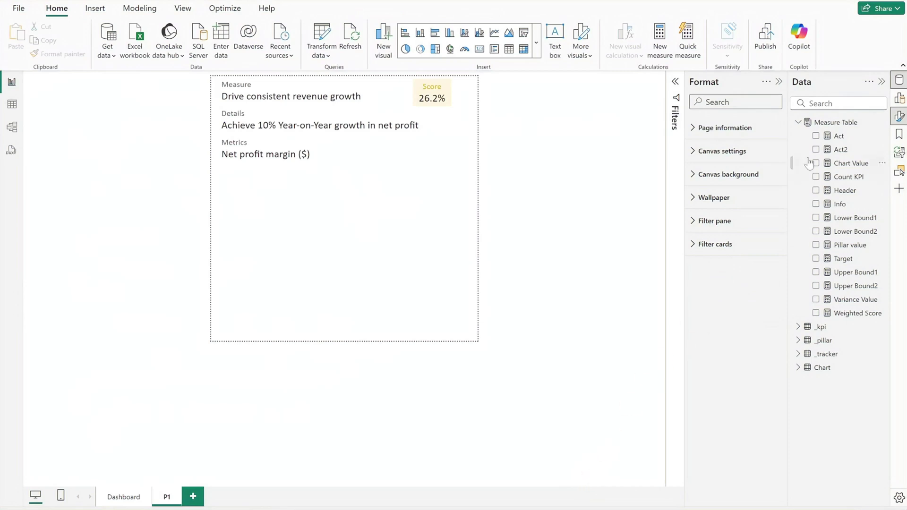
- Insert a line and clustered column chart with Chart on the x-axis and Chart Value columns
{"action": "left_click", "coordinate": [899, 81]}
{"action": "left_click", "coordinate": [898, 98]}
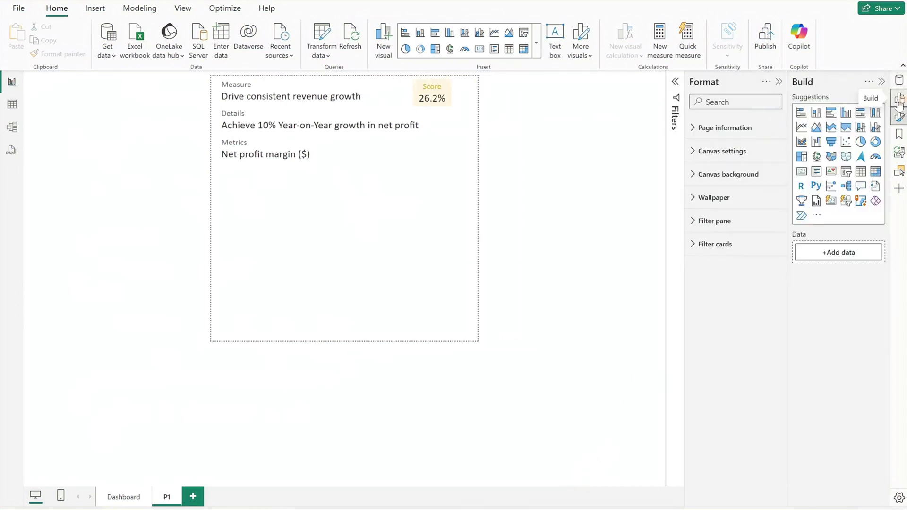
{"action": "left_click", "coordinate": [899, 117]}
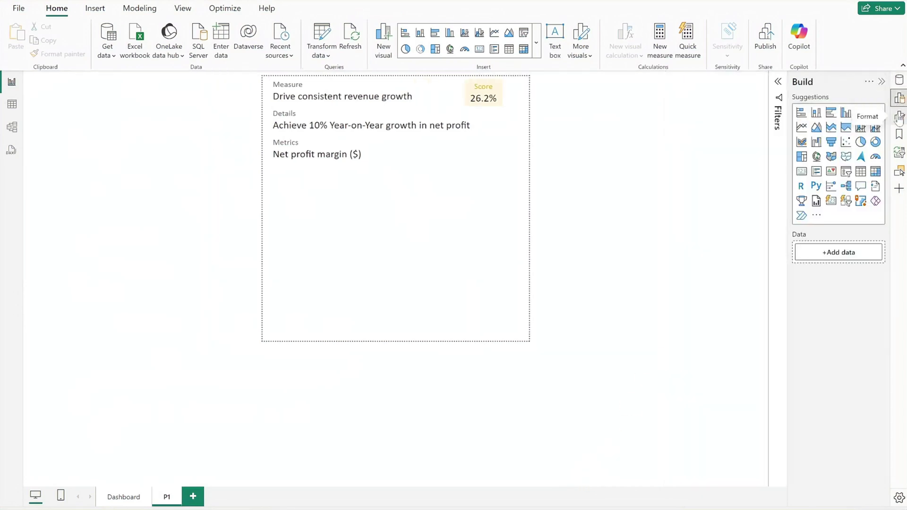
{"action": "left_click", "coordinate": [875, 127]}
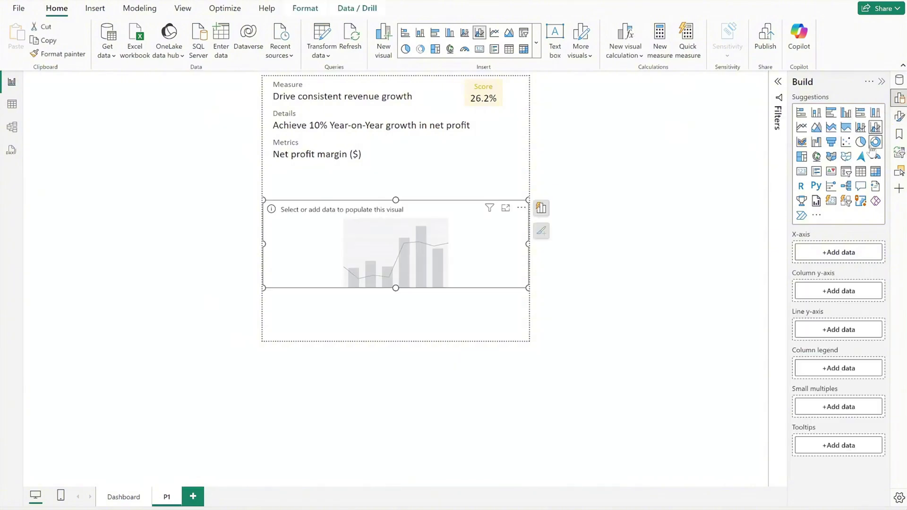
{"action": "left_click", "coordinate": [838, 252]}
{"action": "type", "text": "chart"}
{"action": "left_click", "coordinate": [748, 204]}
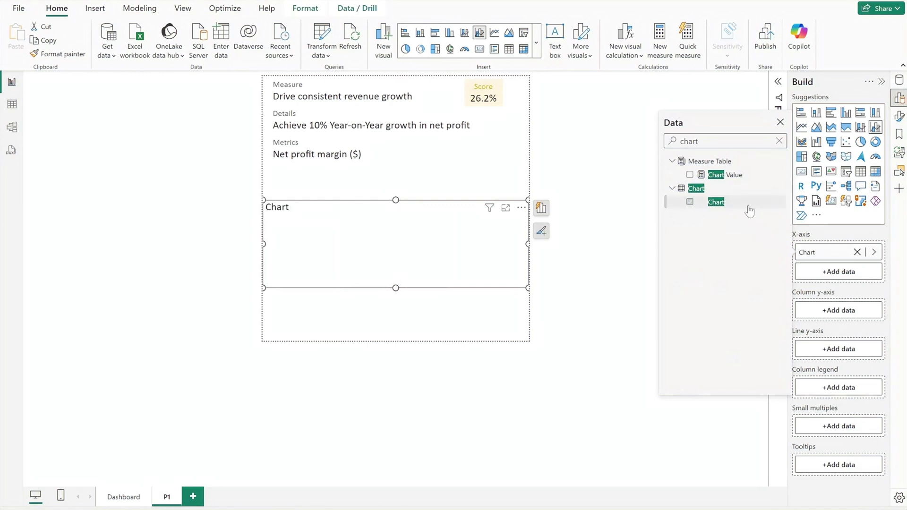
{"action": "left_click", "coordinate": [831, 311]}
{"action": "left_click", "coordinate": [749, 236]}
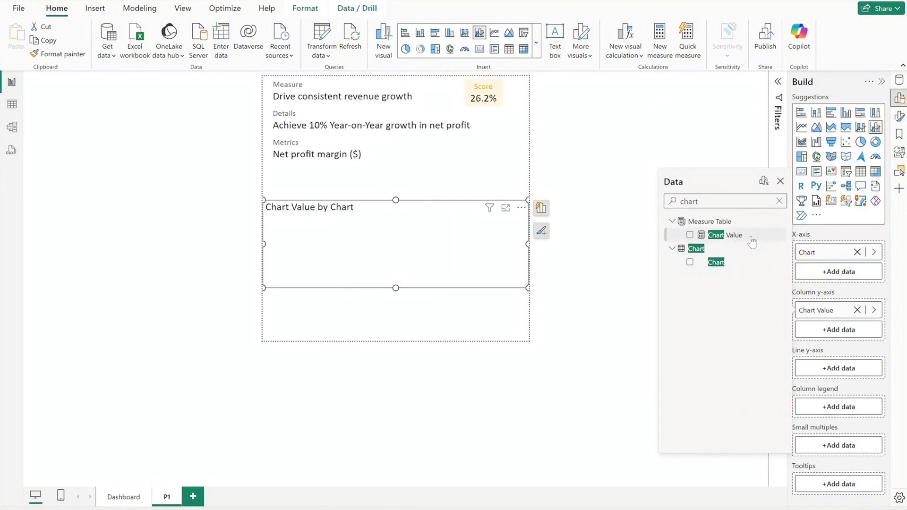
- Add Act, Target and Act2 as the chart's line values
{"action": "left_click", "coordinate": [832, 368]}
{"action": "type", "text": "act"}
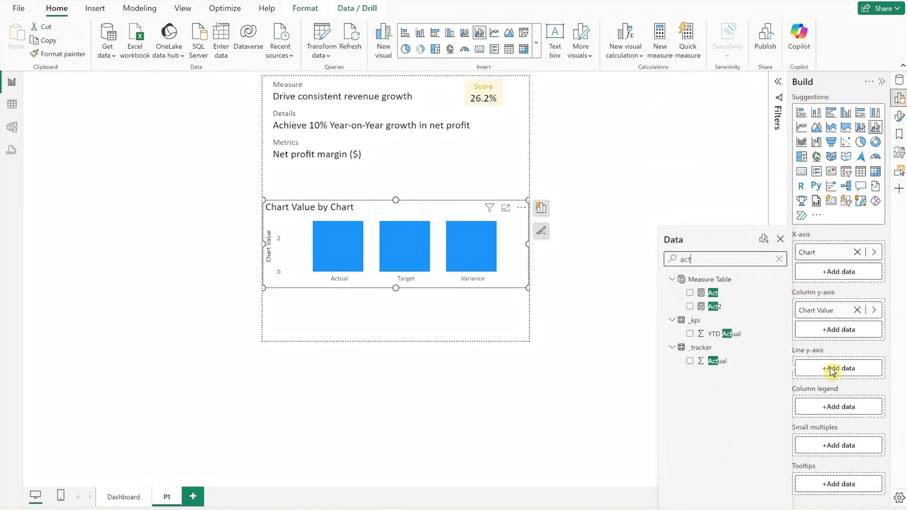
{"action": "left_click", "coordinate": [712, 293]}
{"action": "left_click", "coordinate": [822, 388]}
{"action": "type", "text": "tar"}
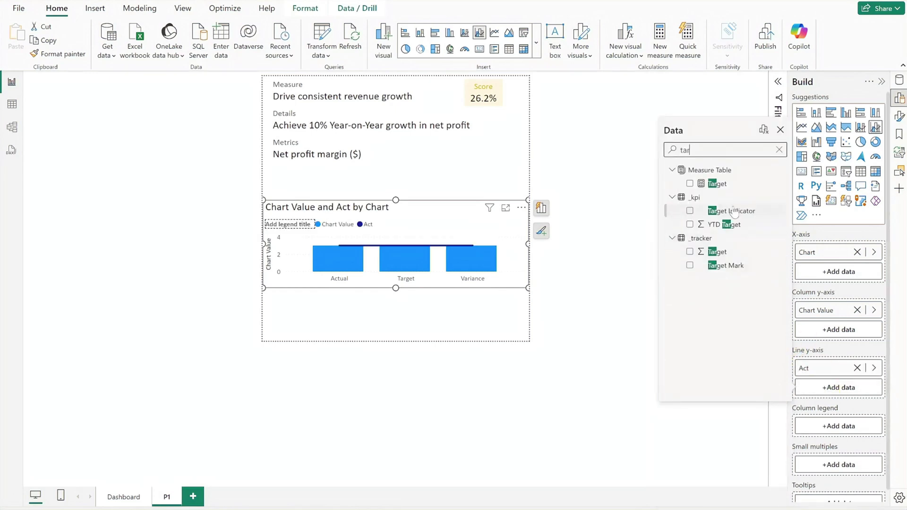
{"action": "left_click", "coordinate": [715, 183]}
{"action": "left_click", "coordinate": [831, 405]}
{"action": "type", "text": "act2"}
{"action": "left_click", "coordinate": [714, 203]}
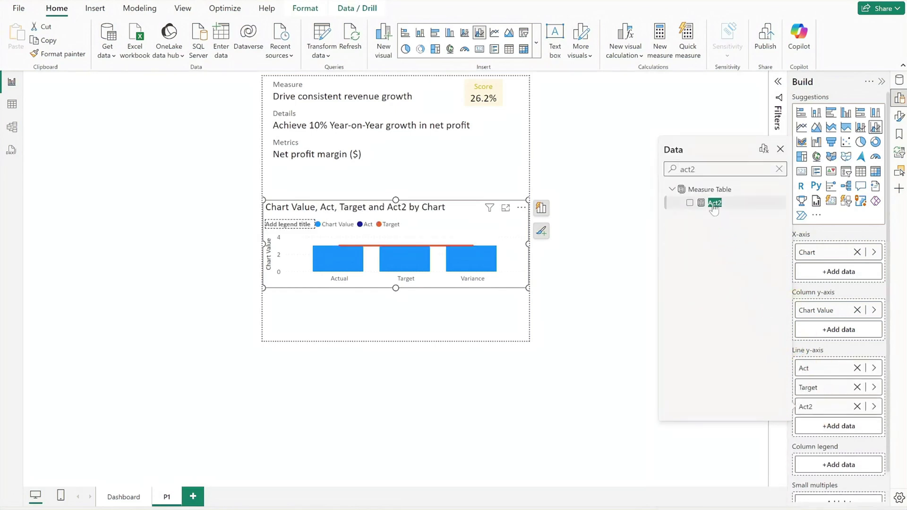
{"action": "left_click", "coordinate": [781, 150]}
{"action": "left_click", "coordinate": [899, 99]}
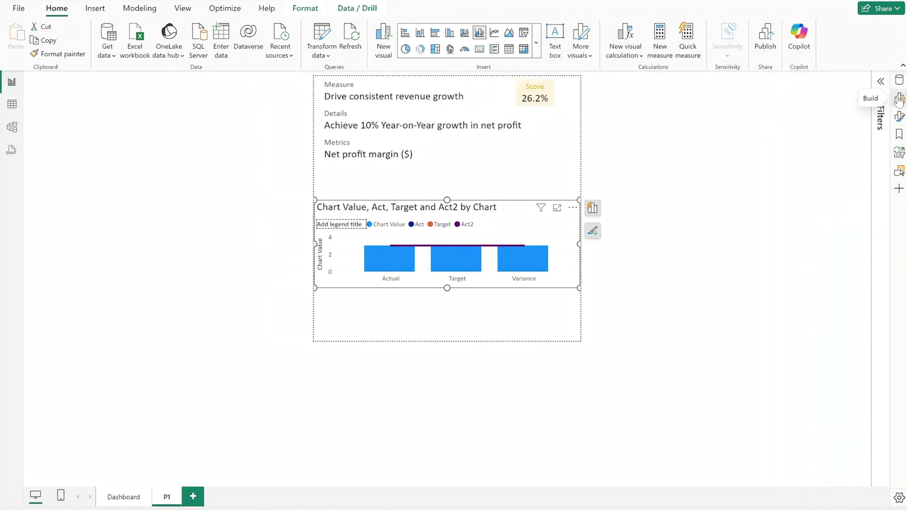
- Add a _kpi Pillar visual filter to the combo chart and select only P1
{"action": "left_click", "coordinate": [880, 81]}
{"action": "left_click", "coordinate": [898, 80]}
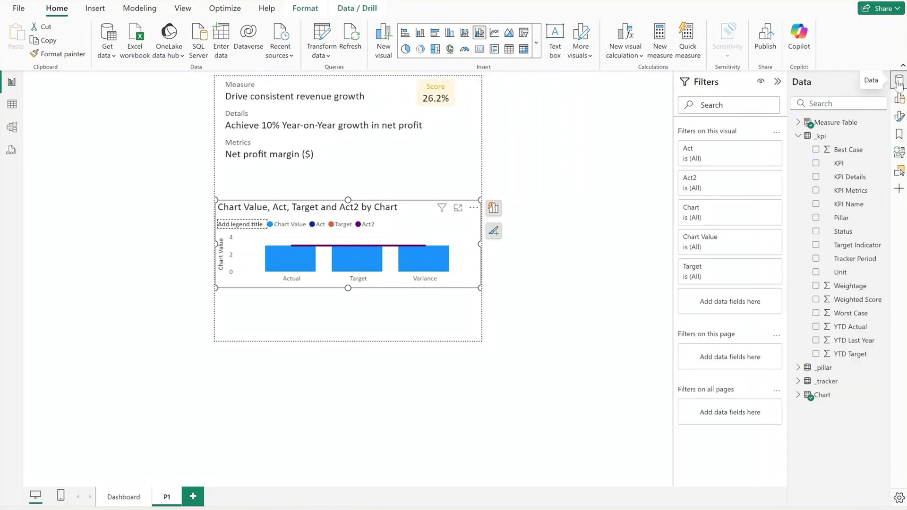
{"action": "left_click_drag", "start_coordinate": [771, 275], "coordinate": [770, 275]}
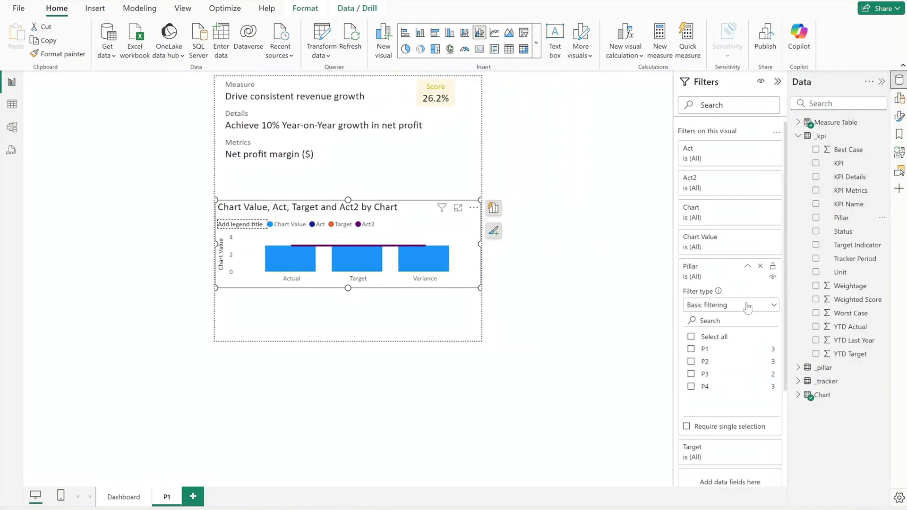
{"action": "left_click", "coordinate": [691, 349]}
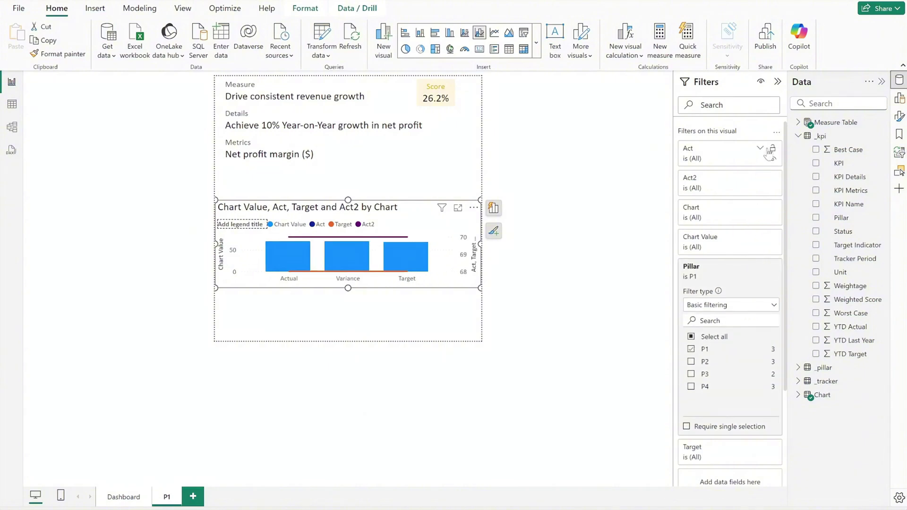
{"action": "left_click", "coordinate": [777, 81]}
{"action": "left_click", "coordinate": [899, 80]}
{"action": "left_click", "coordinate": [899, 115]}
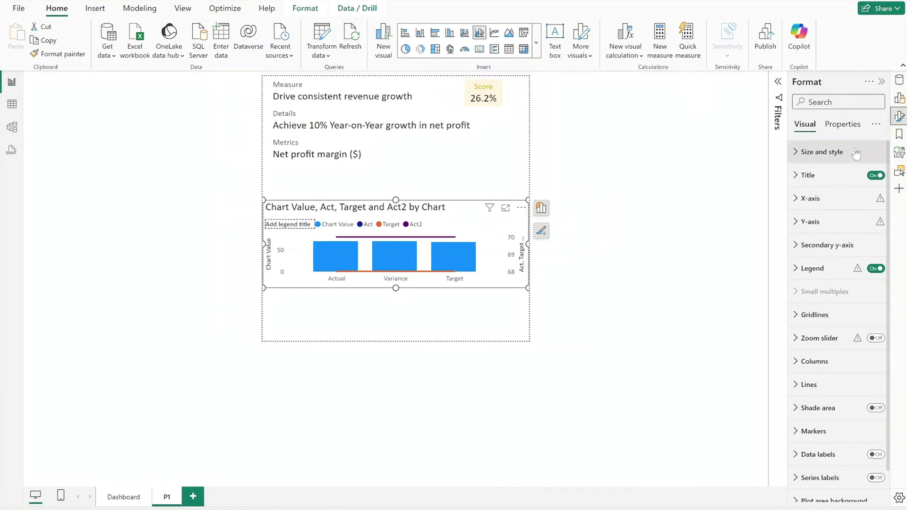
- Move the chart to vertical position 156, set its height to 307, and add left padding
{"action": "left_click", "coordinate": [856, 153]}
{"action": "double_click", "coordinate": [812, 313]}
{"action": "type", "text": "156"}
{"action": "key", "text": "Return"}
{"action": "double_click", "coordinate": [812, 209]}
{"action": "type", "text": "307"}
{"action": "key", "text": "Return"}
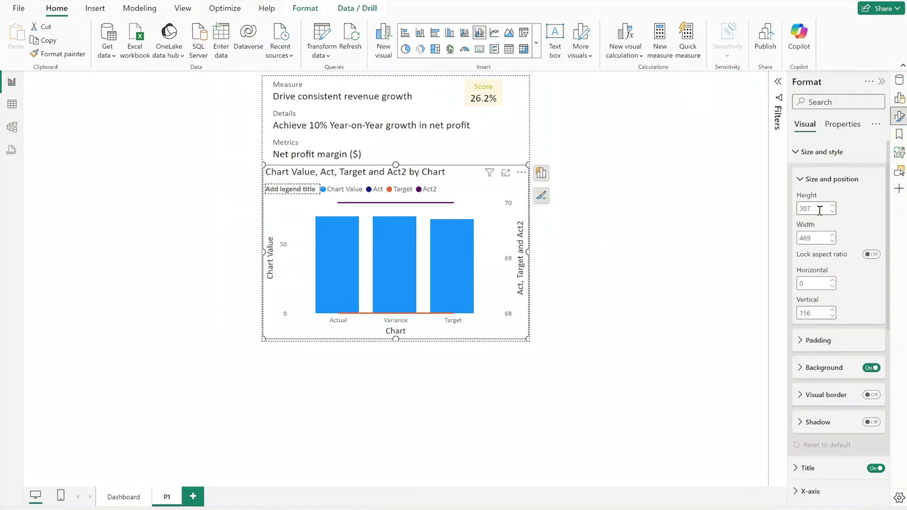
{"action": "left_click", "coordinate": [818, 340]}
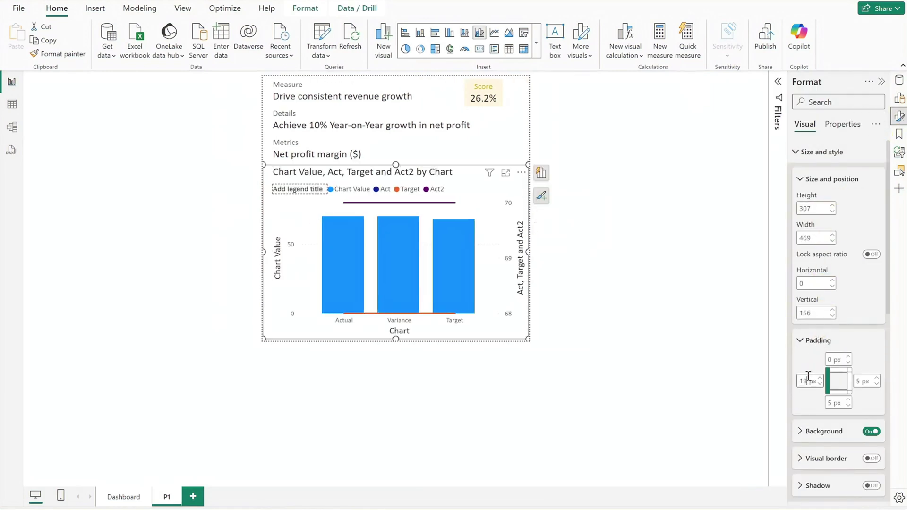
{"action": "left_click", "coordinate": [822, 152]}
- Retitle the chart 'Year-to-date Tracker' in brown using a custom hex colour
{"action": "left_click", "coordinate": [809, 175]}
{"action": "left_click", "coordinate": [830, 231]}
{"action": "key", "text": "ctrl+a"}
{"action": "type", "text": "Year-to-date Tracker"}
{"action": "left_click", "coordinate": [820, 338]}
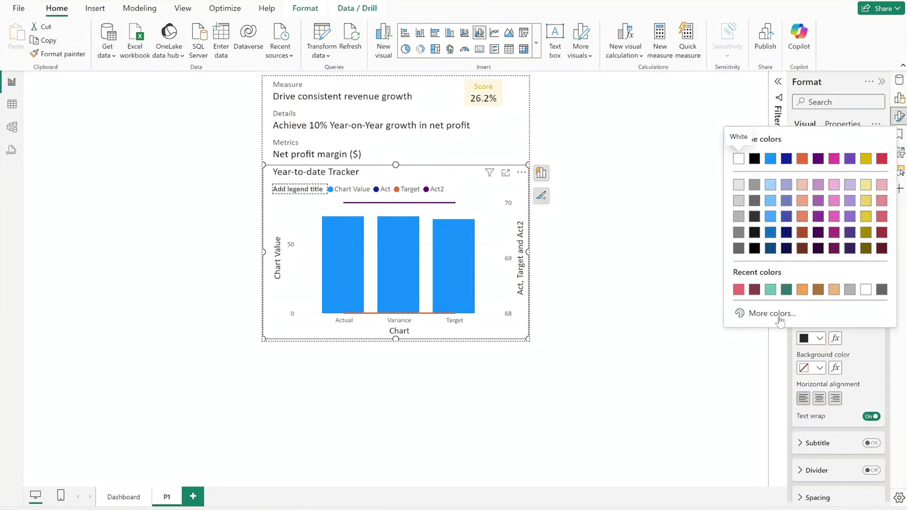
{"action": "left_click", "coordinate": [779, 319]}
{"action": "key", "text": "ctrl+v"}
{"action": "left_click", "coordinate": [852, 339]}
- Review the title spacing value, then collapse the title settings
{"action": "left_click", "coordinate": [817, 497]}
{"action": "scroll", "coordinate": [821, 497], "scroll_direction": "down", "scroll_amount": 3}
{"action": "left_click", "coordinate": [822, 431]}
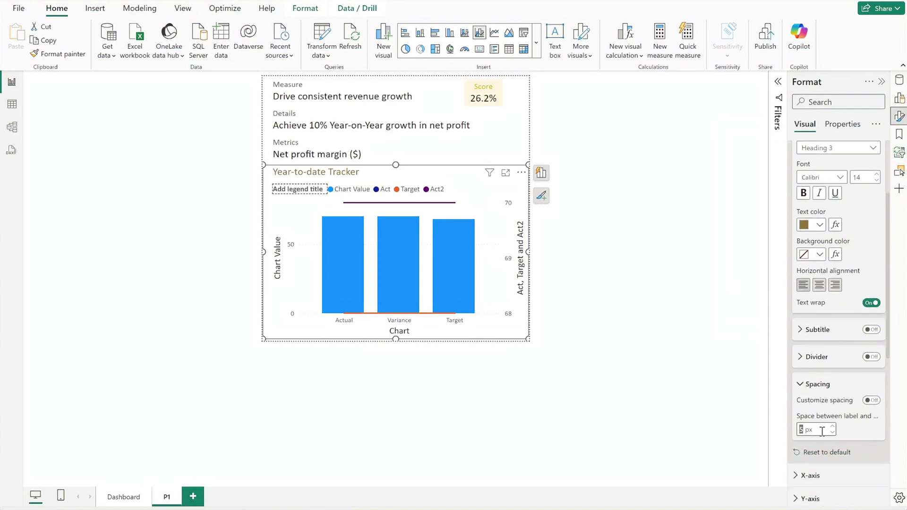
{"action": "left_click", "coordinate": [816, 385]}
{"action": "scroll", "coordinate": [815, 388], "scroll_direction": "up", "scroll_amount": 3}
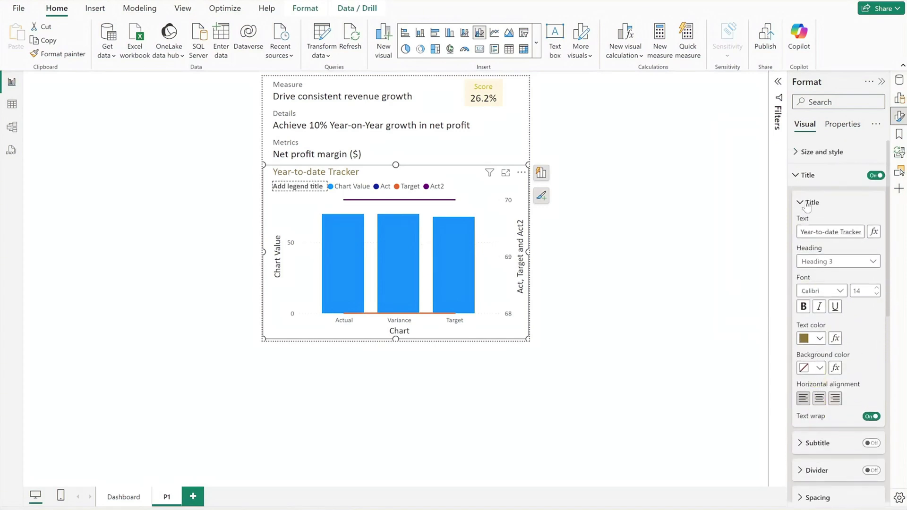
{"action": "left_click", "coordinate": [807, 174]}
{"action": "left_click", "coordinate": [521, 172]}
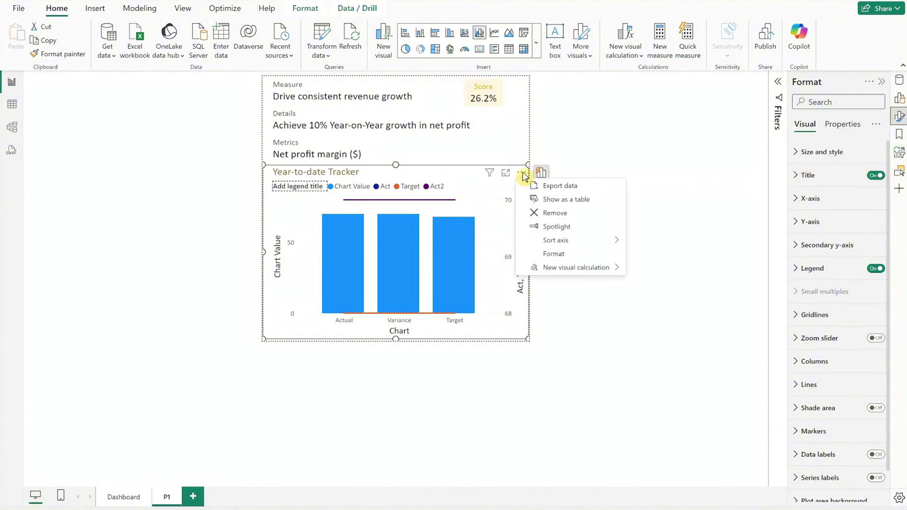
- Sort the chart's axis by Chart in ascending order: Actual, Target, Variance
{"action": "mouse_move", "coordinate": [561, 244]}
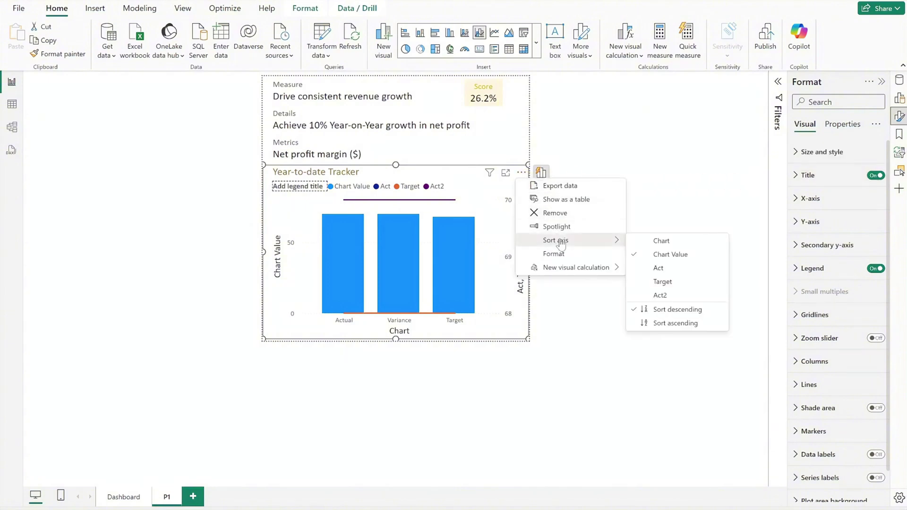
{"action": "left_click", "coordinate": [629, 242]}
{"action": "left_click", "coordinate": [522, 174]}
{"action": "mouse_move", "coordinate": [557, 240]}
{"action": "left_click", "coordinate": [656, 324]}
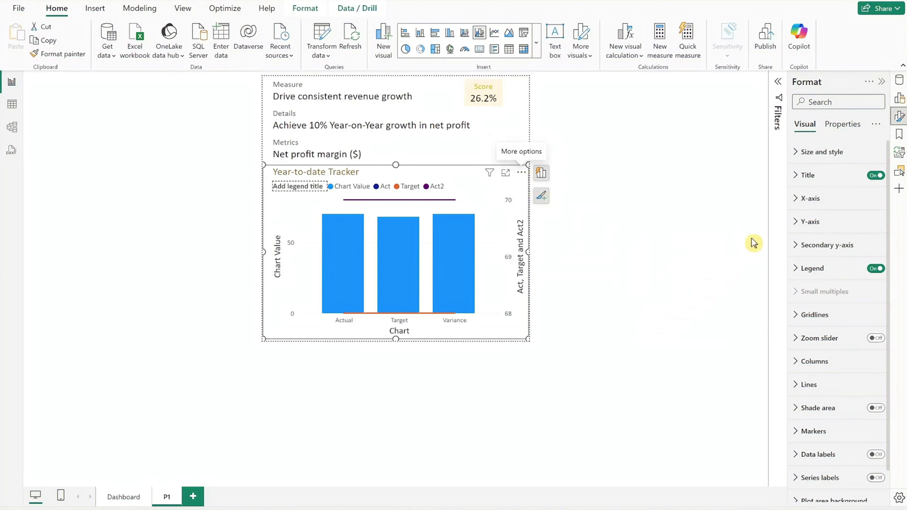
{"action": "left_click", "coordinate": [822, 199]}
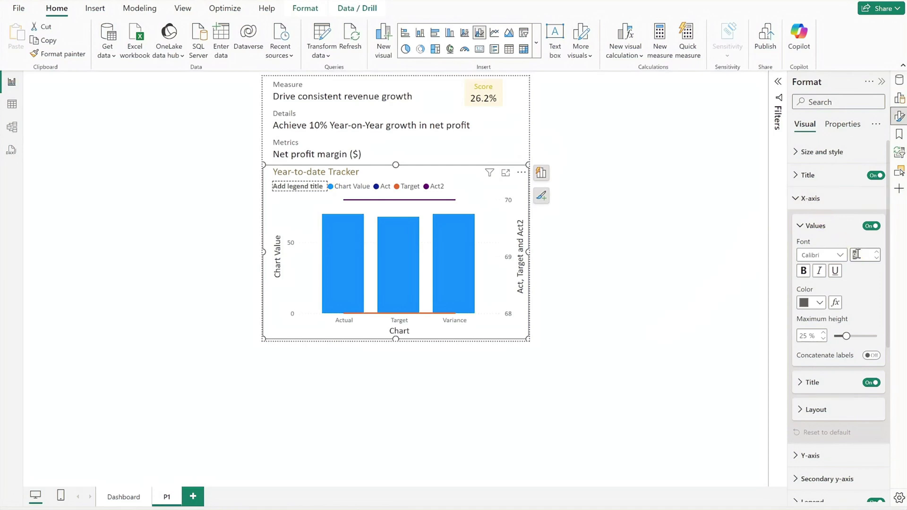
- Hide the x-axis title and the y-axis values and title
{"action": "left_click", "coordinate": [872, 382]}
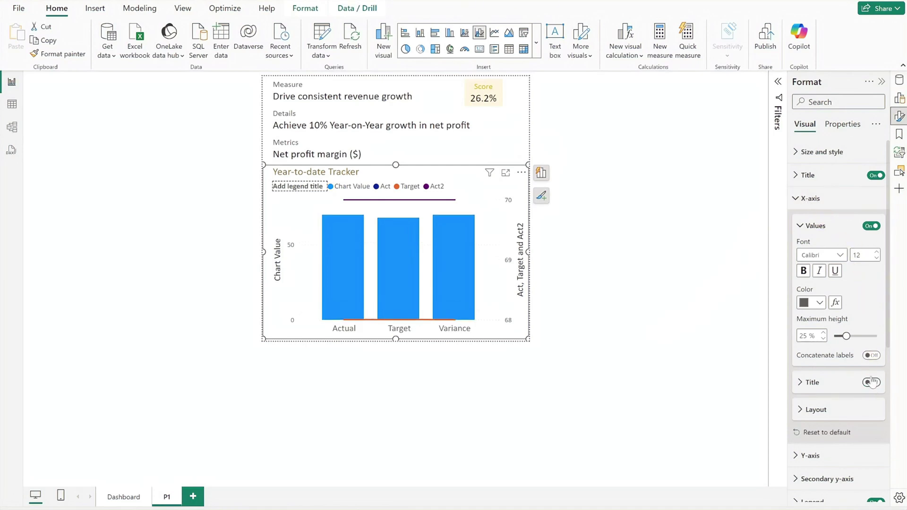
{"action": "left_click", "coordinate": [809, 198]}
{"action": "left_click", "coordinate": [811, 222]}
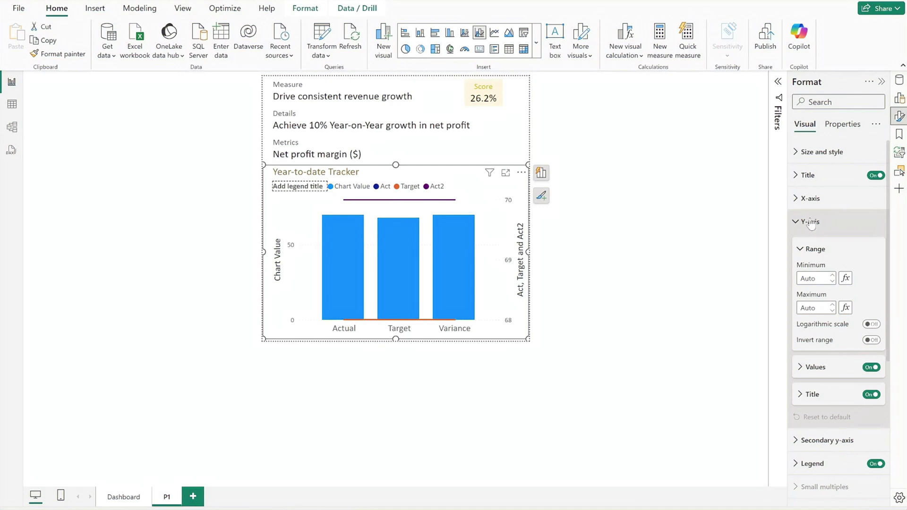
{"action": "left_click", "coordinate": [871, 367]}
{"action": "left_click", "coordinate": [871, 394]}
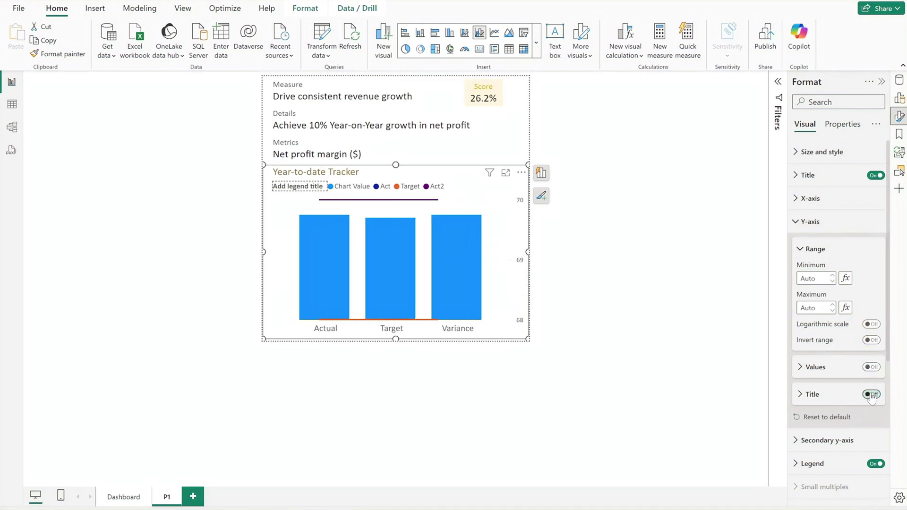
{"action": "left_click", "coordinate": [810, 221]}
- Align the secondary y-axis zeros, hide its values, and remove the legend
{"action": "left_click", "coordinate": [816, 245]}
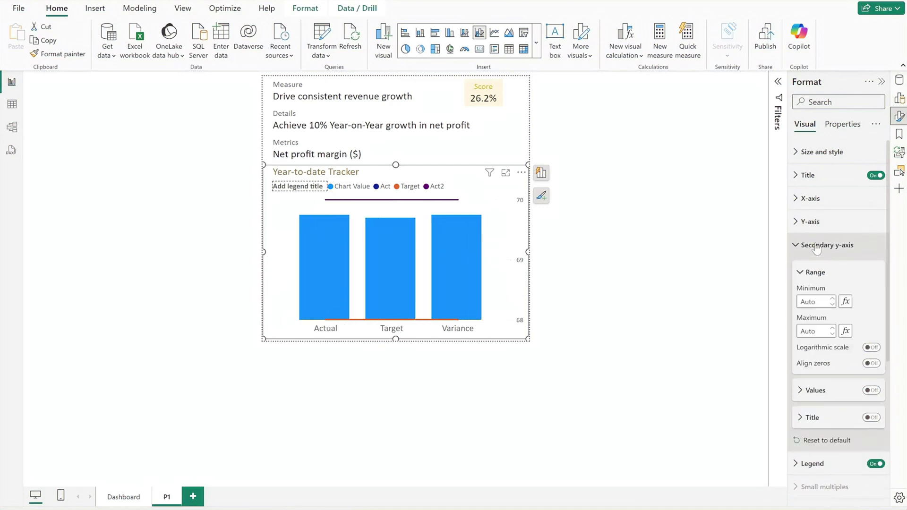
{"action": "left_click", "coordinate": [870, 363]}
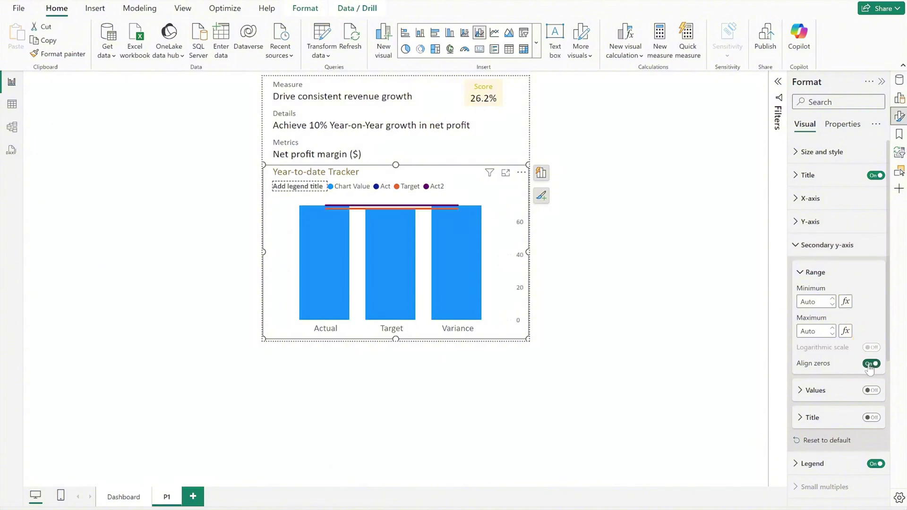
{"action": "left_click", "coordinate": [871, 391]}
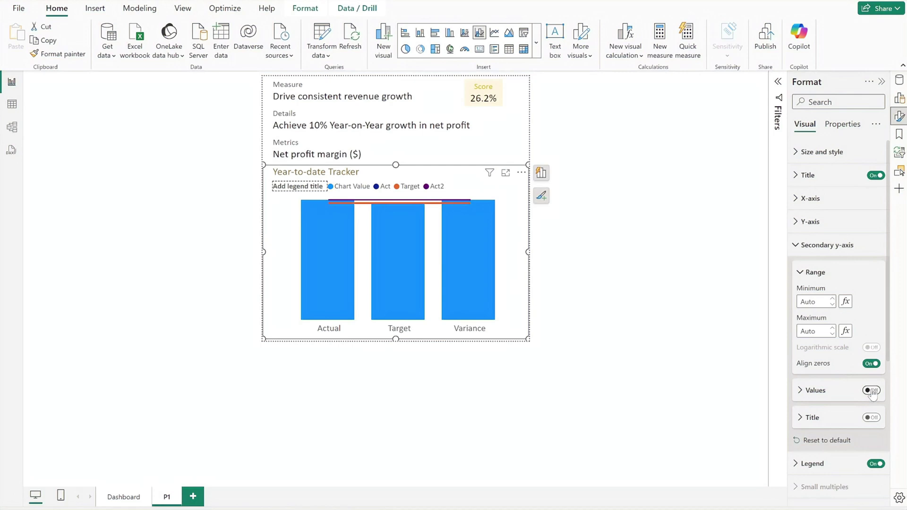
{"action": "left_click", "coordinate": [831, 253]}
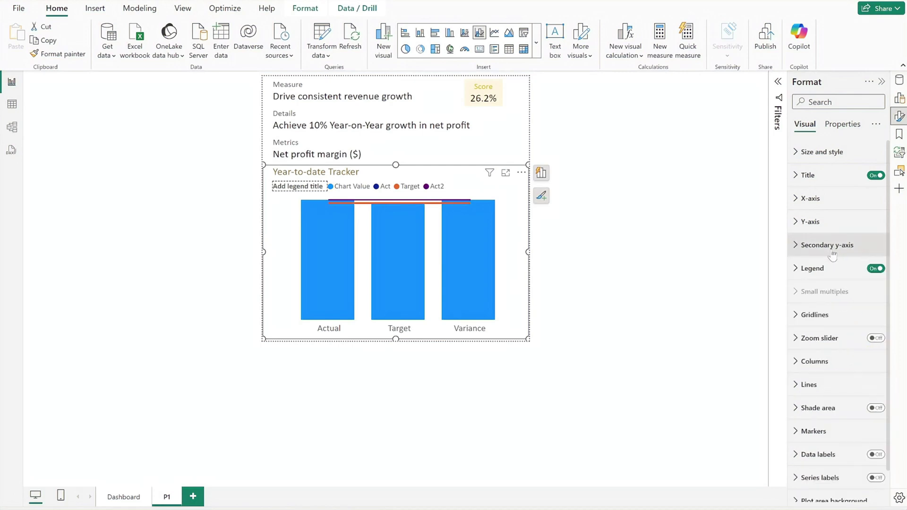
{"action": "left_click", "coordinate": [874, 269]}
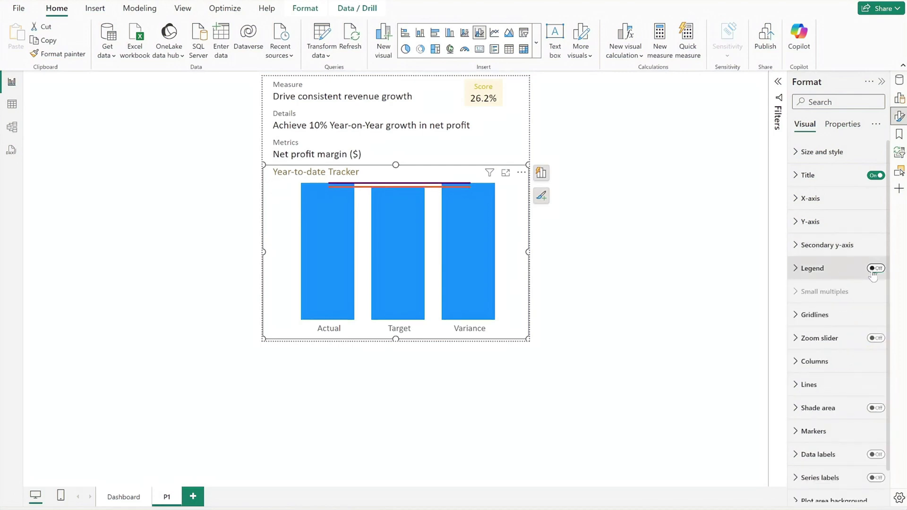
- Colour the Actual column yellow #FFD576 with a custom colour
{"action": "left_click", "coordinate": [815, 362]}
{"action": "left_click", "coordinate": [821, 418]}
{"action": "left_click", "coordinate": [819, 443]}
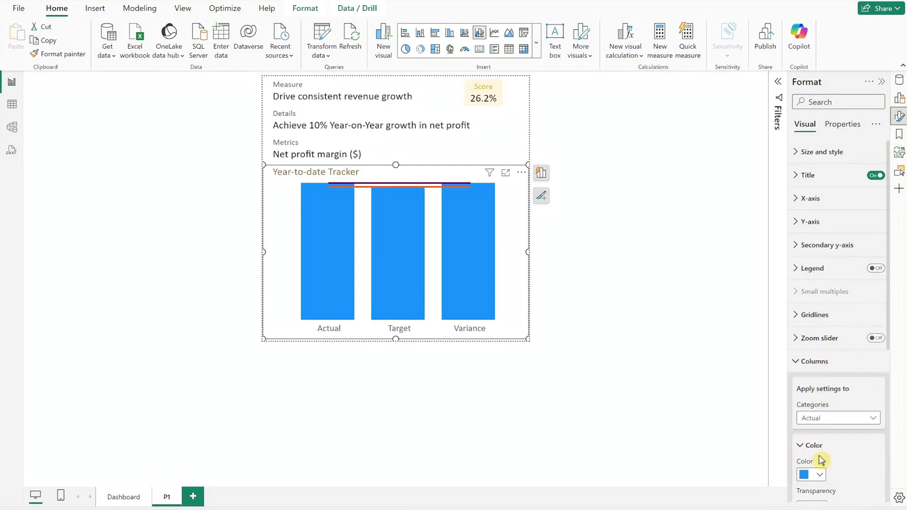
{"action": "left_click", "coordinate": [812, 474]}
{"action": "left_click", "coordinate": [783, 451]}
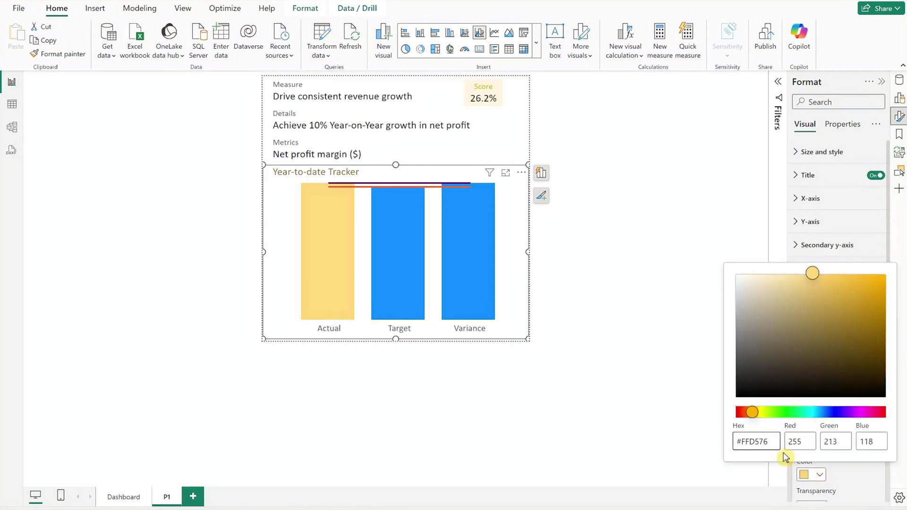
{"action": "left_click", "coordinate": [836, 474]}
- Colour the Target column grey with hex #666666
{"action": "left_click", "coordinate": [831, 418]}
{"action": "left_click", "coordinate": [822, 459]}
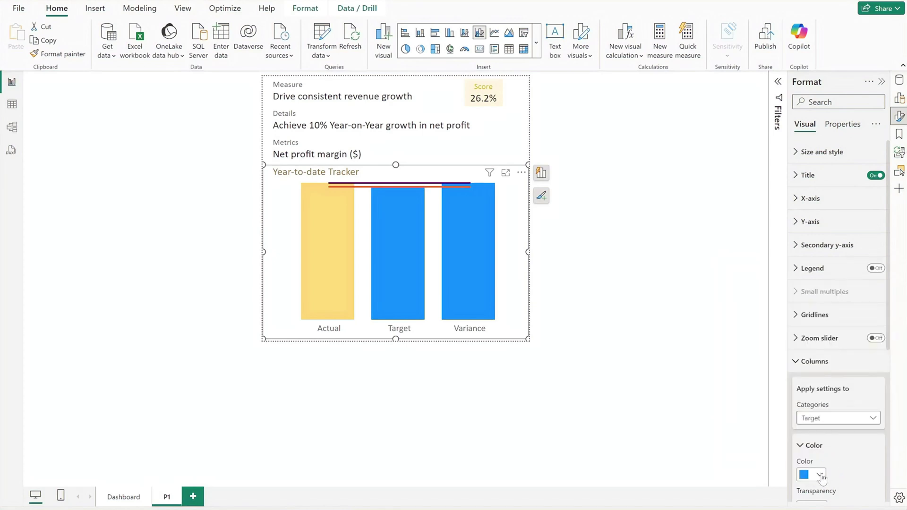
{"action": "left_click", "coordinate": [814, 474]}
{"action": "left_click", "coordinate": [784, 456]}
{"action": "type", "text": "#666666"}
{"action": "left_click", "coordinate": [827, 473]}
- Make the Variance column white so it disappears
{"action": "left_click", "coordinate": [830, 420]}
{"action": "left_click", "coordinate": [825, 473]}
{"action": "left_click", "coordinate": [812, 474]}
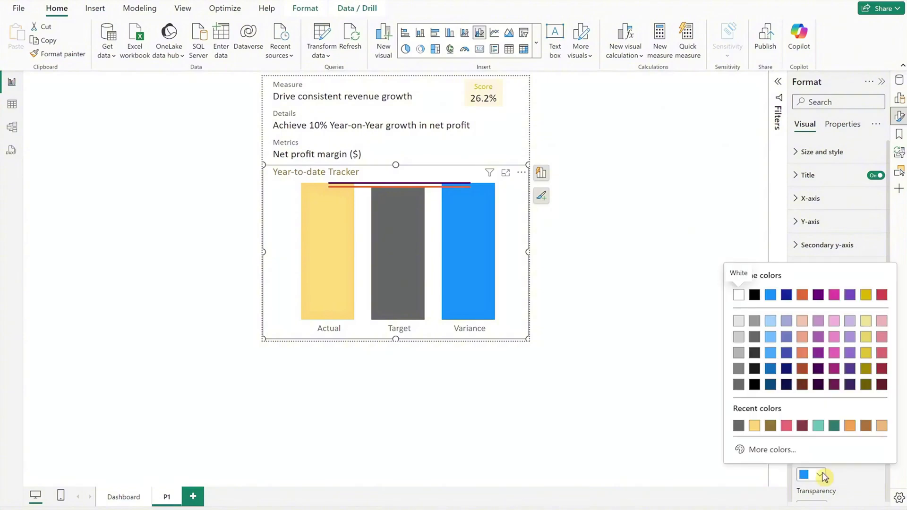
{"action": "left_click", "coordinate": [740, 304]}
{"action": "left_click", "coordinate": [813, 362]}
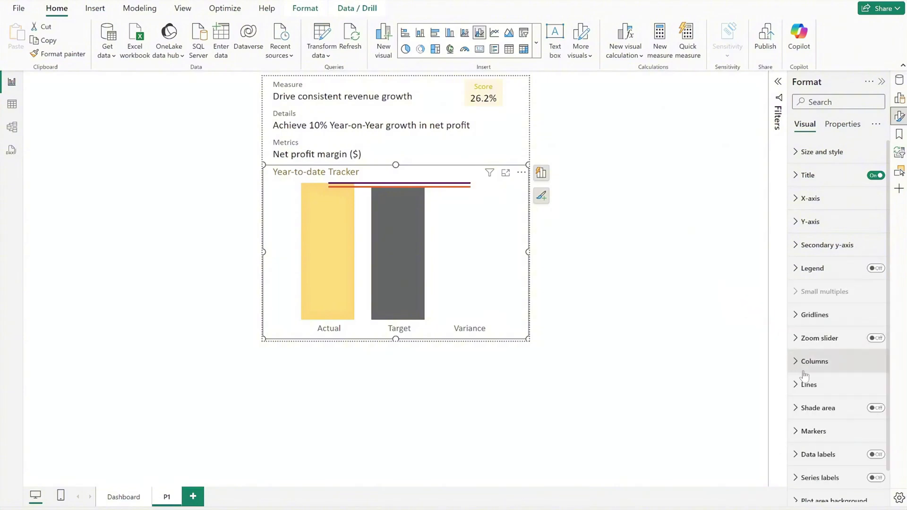
{"action": "left_click", "coordinate": [807, 383]}
{"action": "scroll", "coordinate": [805, 389], "scroll_direction": "down", "scroll_amount": 3}
- Make the chart lines dotted with a 2 px width
{"action": "scroll", "coordinate": [805, 389], "scroll_direction": "down", "scroll_amount": 2}
{"action": "left_click", "coordinate": [833, 287]}
{"action": "left_click", "coordinate": [826, 328]}
{"action": "double_click", "coordinate": [800, 362]}
{"action": "type", "text": "2"}
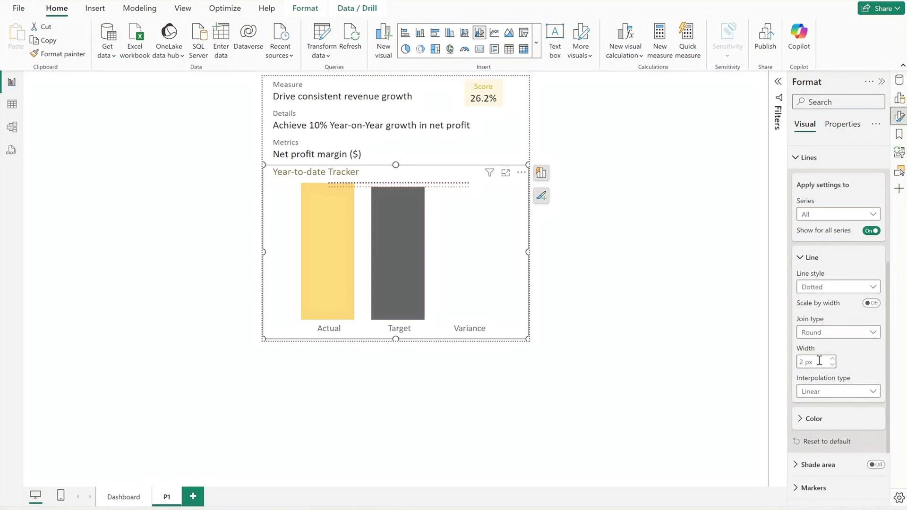
{"action": "left_click", "coordinate": [820, 360]}
- Colour the Act line grey with a custom colour
{"action": "left_click", "coordinate": [832, 214]}
{"action": "left_click", "coordinate": [824, 240]}
{"action": "left_click", "coordinate": [814, 418]}
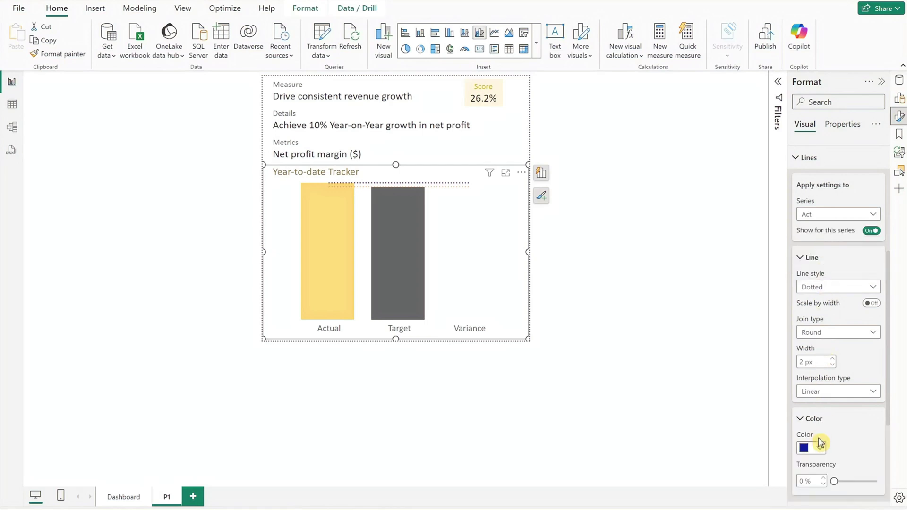
{"action": "left_click", "coordinate": [820, 443]}
{"action": "left_click", "coordinate": [786, 435]}
{"action": "left_click", "coordinate": [833, 448]}
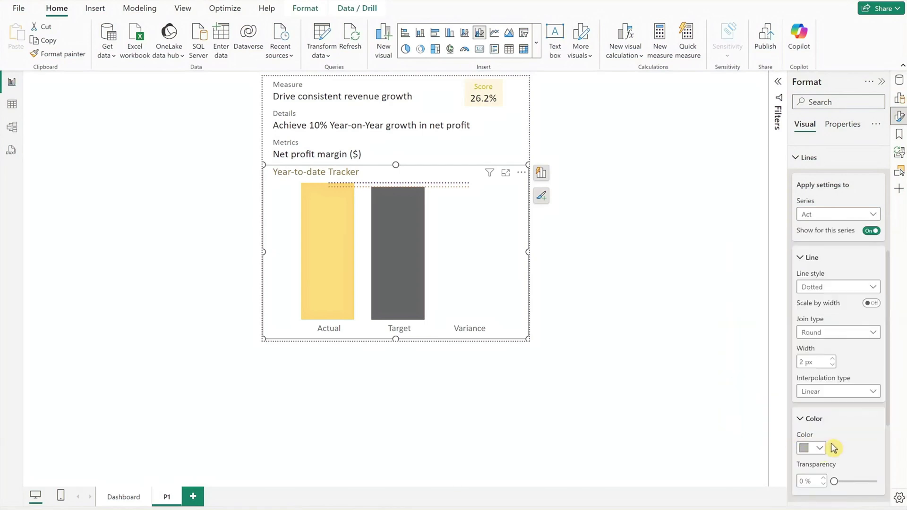
- Give the Target and Act2 lines the same grey
{"action": "left_click", "coordinate": [831, 214]}
{"action": "left_click", "coordinate": [830, 257]}
{"action": "left_click", "coordinate": [821, 447]}
{"action": "left_click", "coordinate": [740, 401]}
{"action": "left_click", "coordinate": [829, 215]}
{"action": "left_click", "coordinate": [813, 243]}
{"action": "left_click", "coordinate": [812, 447]}
{"action": "left_click", "coordinate": [739, 401]}
{"action": "left_click", "coordinate": [809, 157]}
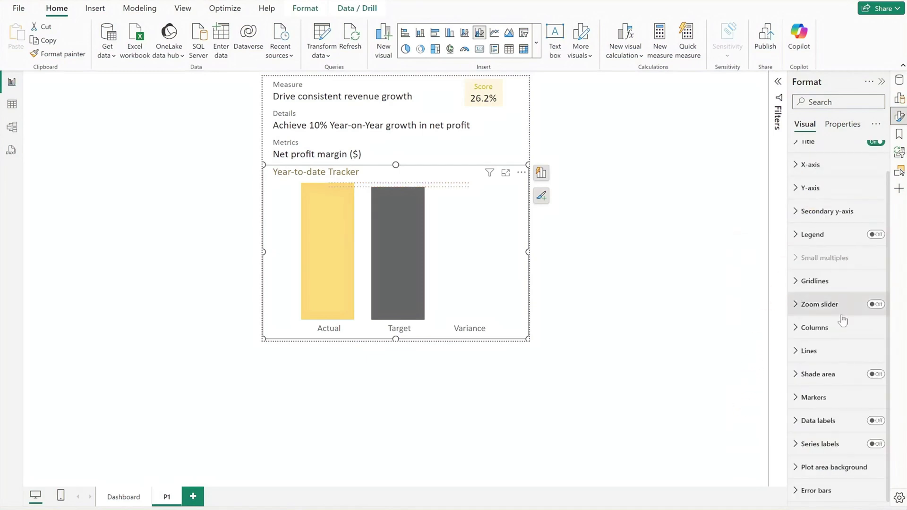
- Turn on data labels and hide the values for all series
{"action": "left_click", "coordinate": [875, 421]}
{"action": "left_click", "coordinate": [829, 423]}
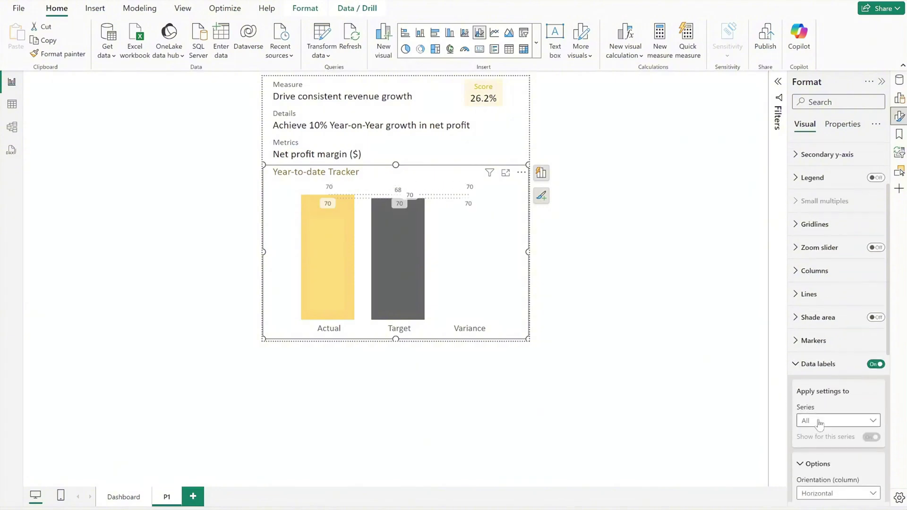
{"action": "left_click", "coordinate": [870, 453]}
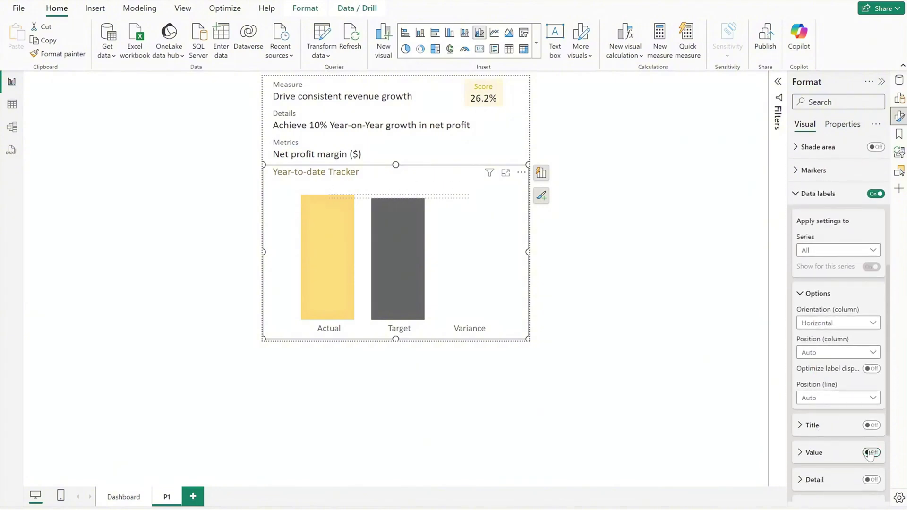
- Show Chart Value labels at the inside end, using Variance Value as their text
{"action": "left_click", "coordinate": [850, 250]}
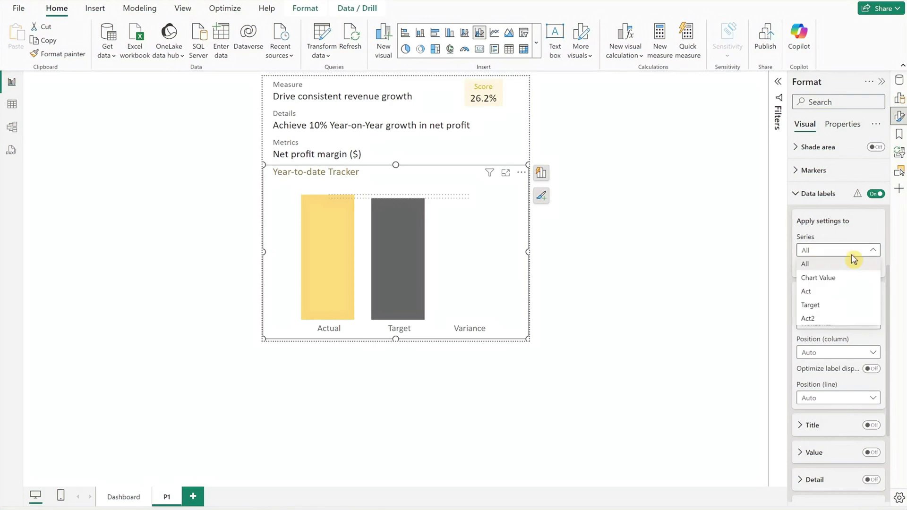
{"action": "left_click", "coordinate": [851, 277]}
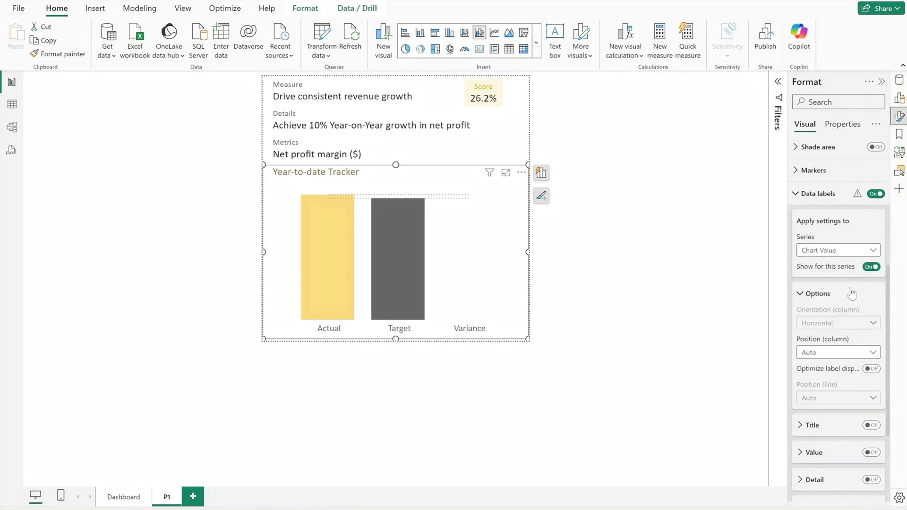
{"action": "left_click", "coordinate": [854, 353]}
{"action": "left_click", "coordinate": [849, 381]}
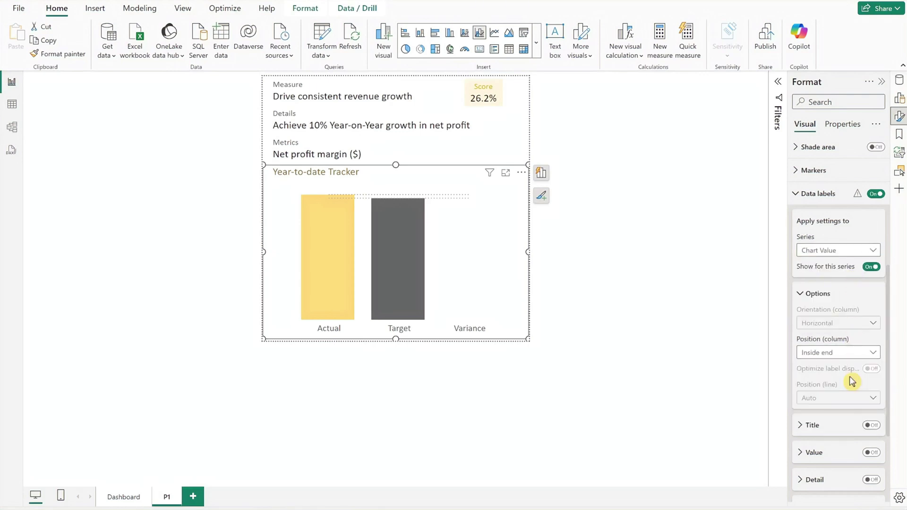
{"action": "left_click", "coordinate": [870, 453]}
{"action": "left_click", "coordinate": [820, 454]}
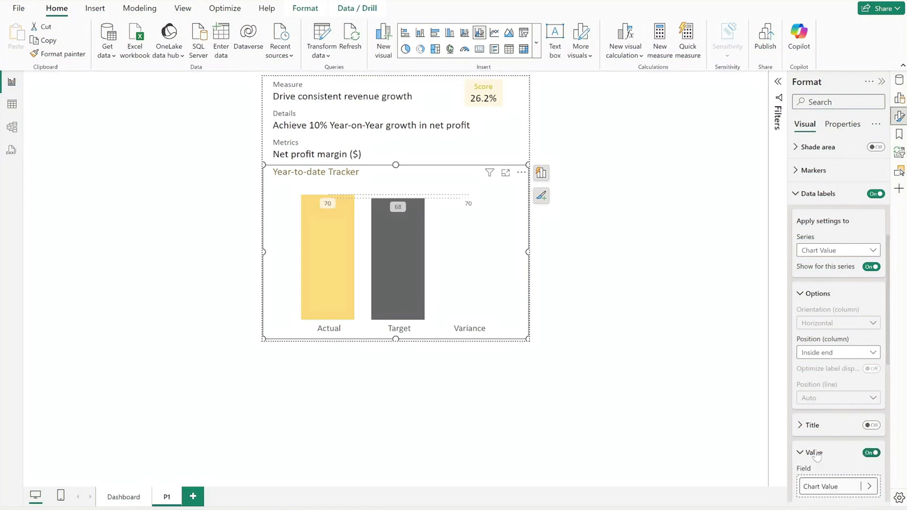
{"action": "left_click", "coordinate": [813, 485]}
{"action": "left_click", "coordinate": [765, 431]}
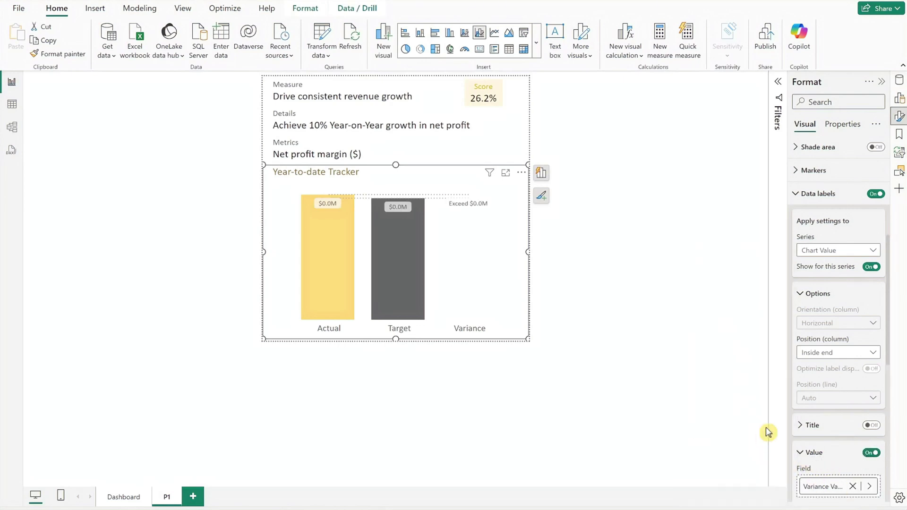
{"action": "left_click", "coordinate": [821, 195]}
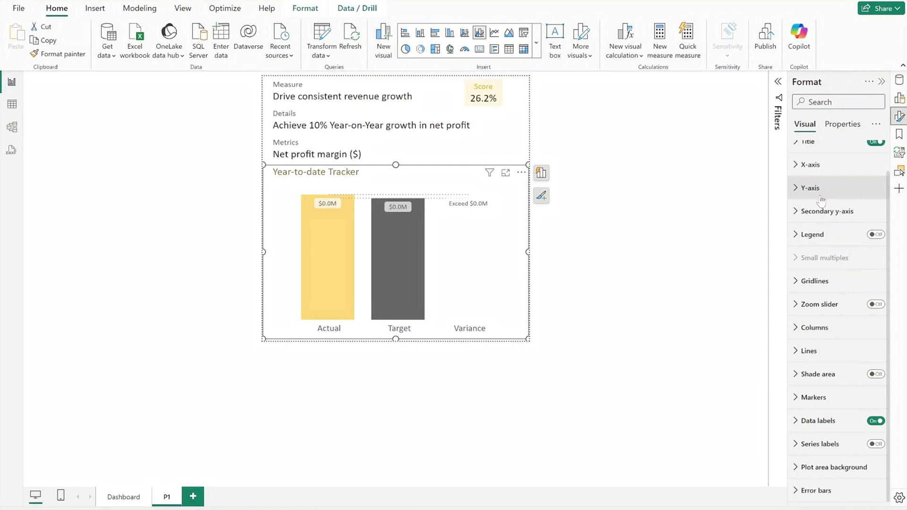
- Add error bars bounded by Upper Bound1 and Lower Bound1 and review their styling
{"action": "left_click", "coordinate": [821, 490]}
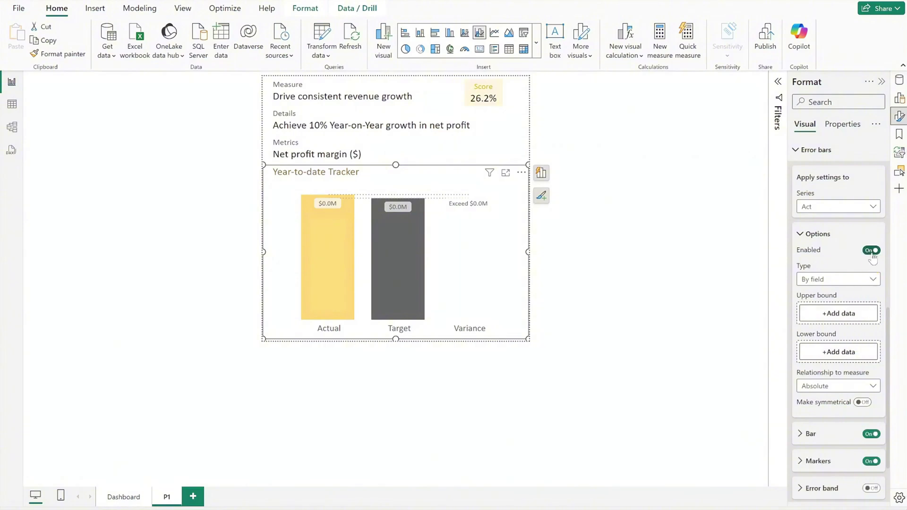
{"action": "left_click", "coordinate": [859, 313]}
{"action": "type", "text": "upp"}
{"action": "left_click", "coordinate": [765, 237]}
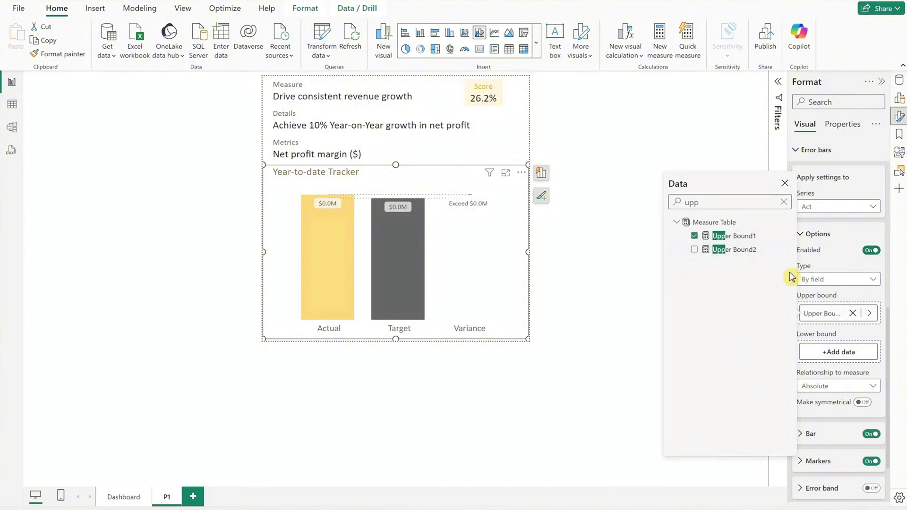
{"action": "left_click", "coordinate": [815, 351]}
{"action": "type", "text": "lo"}
{"action": "left_click", "coordinate": [760, 278]}
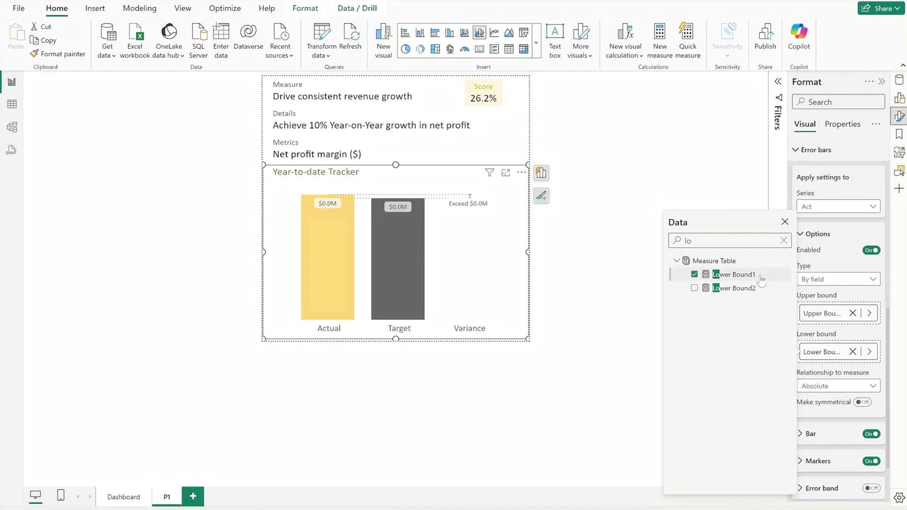
{"action": "left_click", "coordinate": [811, 434]}
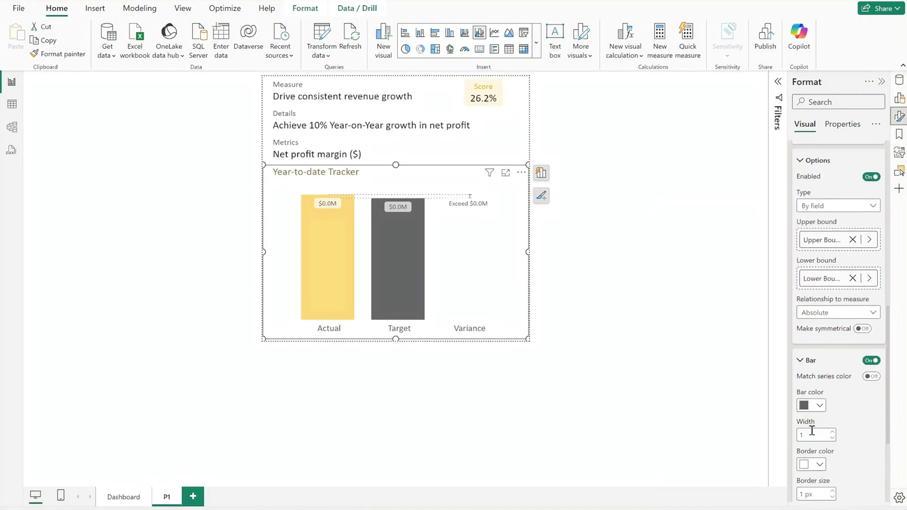
{"action": "scroll", "coordinate": [810, 439], "scroll_direction": "down", "scroll_amount": 3}
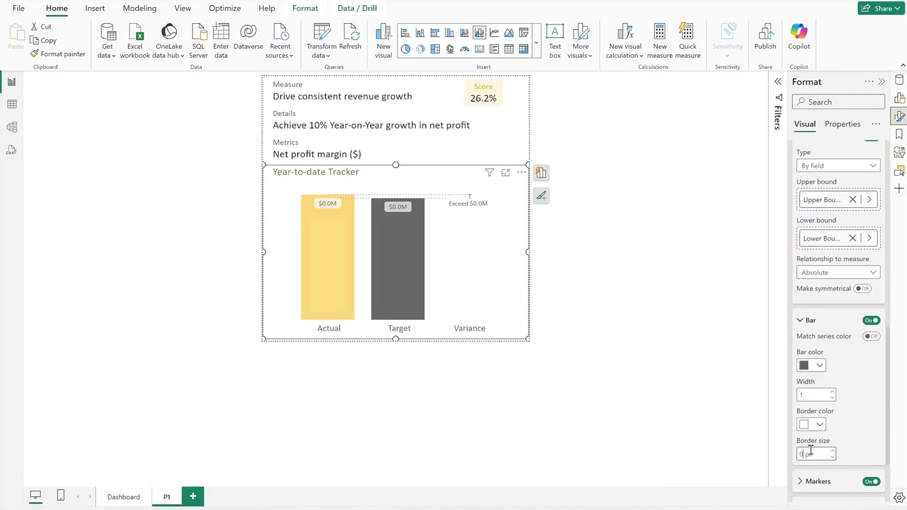
{"action": "left_click", "coordinate": [810, 481]}
{"action": "scroll", "coordinate": [810, 472], "scroll_direction": "down", "scroll_amount": 3}
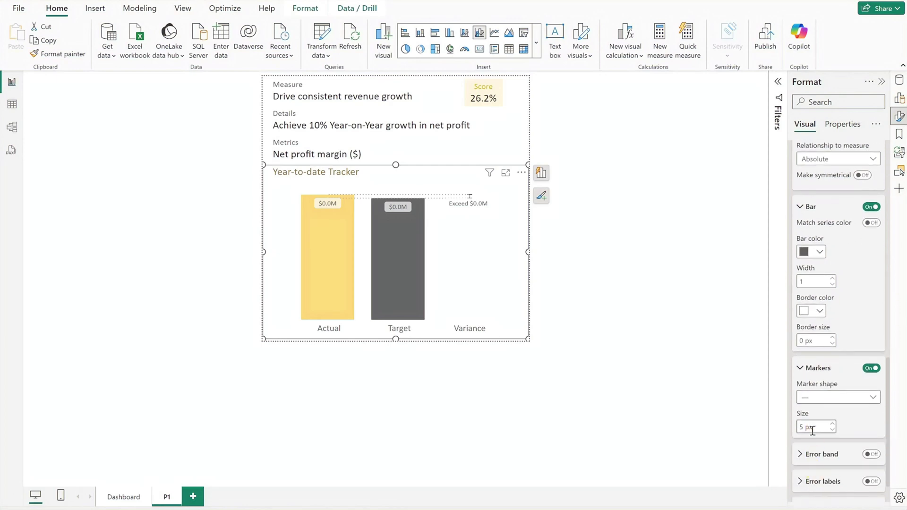
{"action": "scroll", "coordinate": [845, 429], "scroll_direction": "up", "scroll_amount": 3}
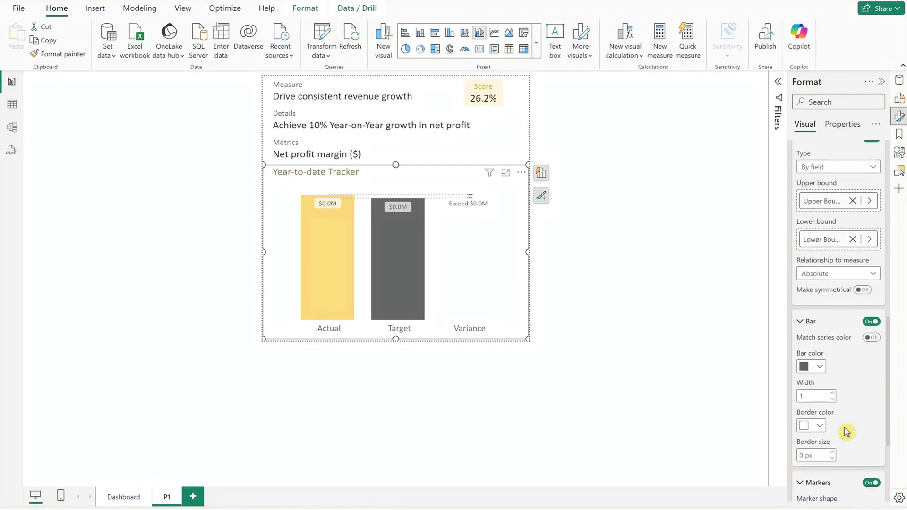
- Apply error bars to the Act2 series, bounded by Upper Bound2 and Lower Bound2
{"action": "left_click", "coordinate": [836, 150]}
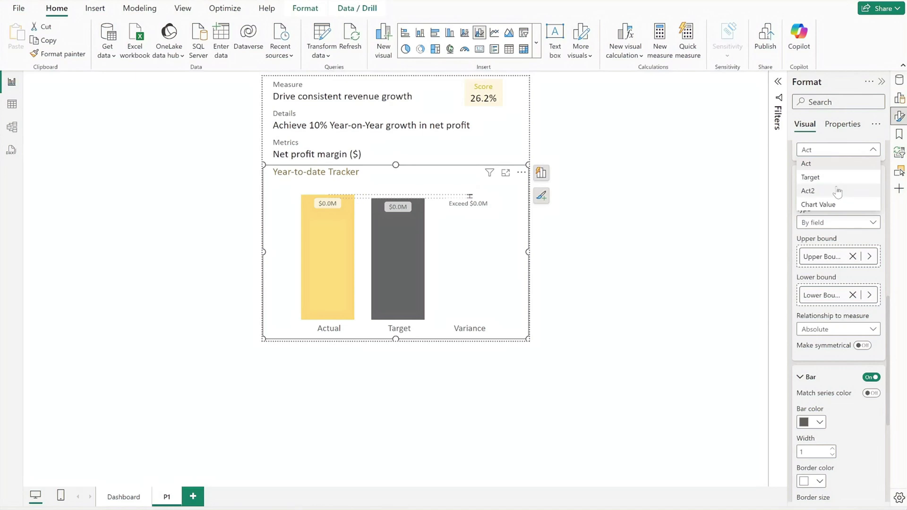
{"action": "left_click", "coordinate": [821, 188]}
{"action": "left_click", "coordinate": [858, 254]}
{"action": "left_click", "coordinate": [770, 193]}
{"action": "left_click", "coordinate": [816, 297]}
{"action": "left_click", "coordinate": [765, 231]}
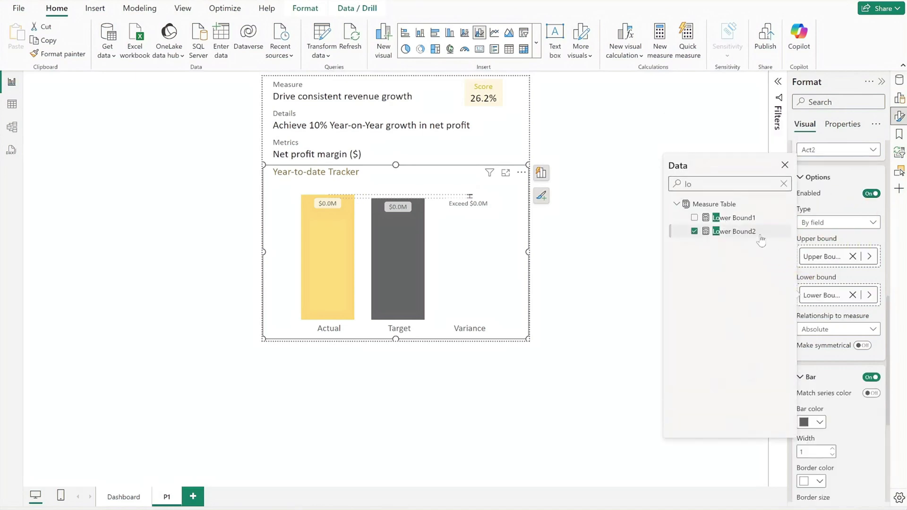
{"action": "left_click", "coordinate": [843, 422]}
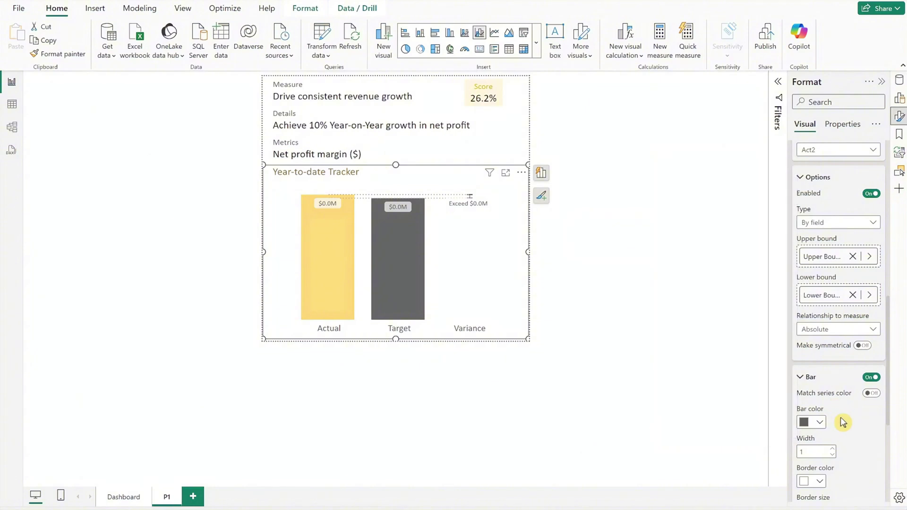
{"action": "scroll", "coordinate": [842, 422], "scroll_direction": "down", "scroll_amount": 3}
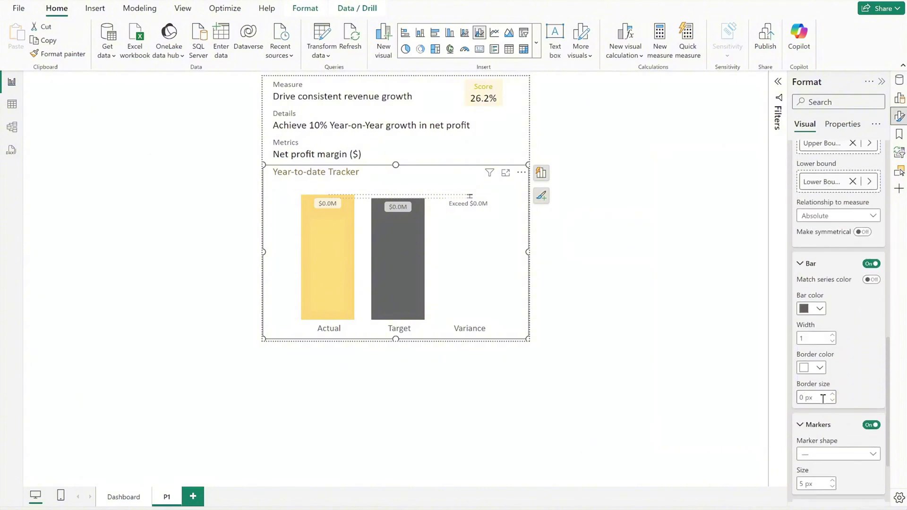
{"action": "left_click", "coordinate": [812, 483]}
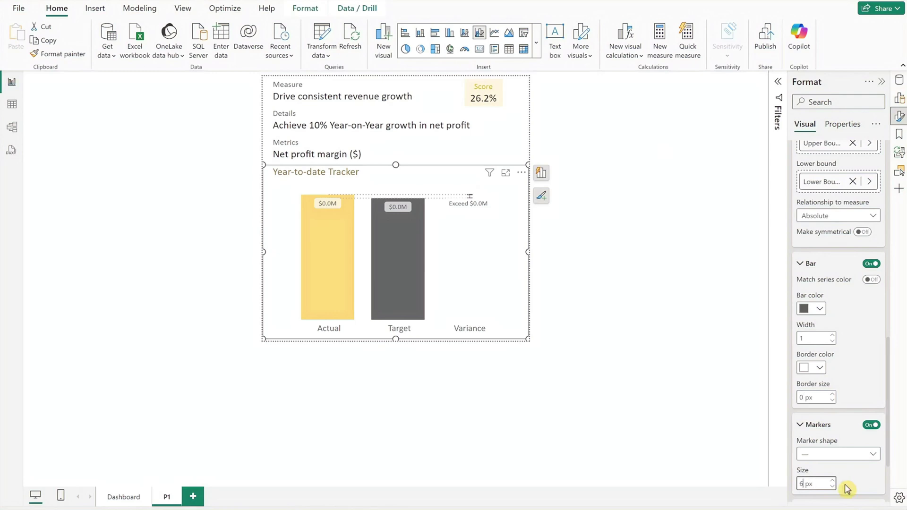
{"action": "left_click", "coordinate": [738, 458]}
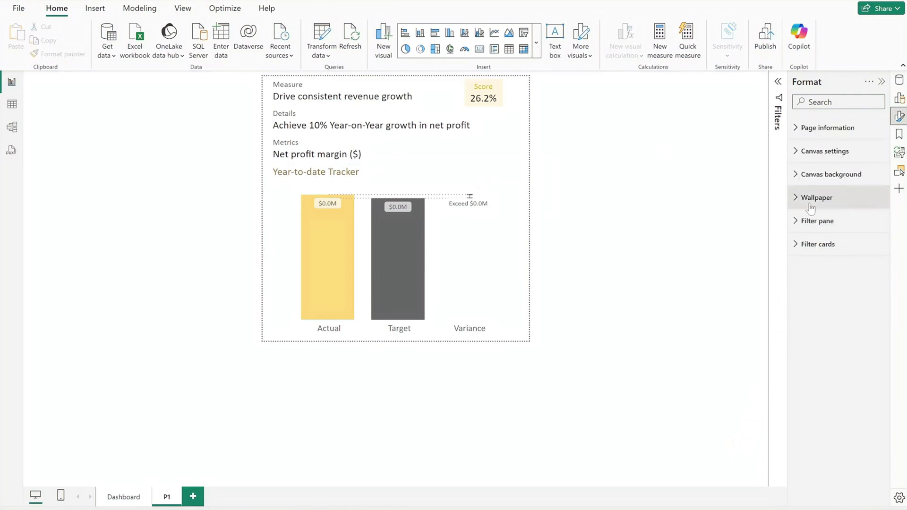
- Set the P1 canvas width to 428 px and duplicate the page as P2
{"action": "left_click", "coordinate": [825, 151]}
{"action": "type", "text": "428"}
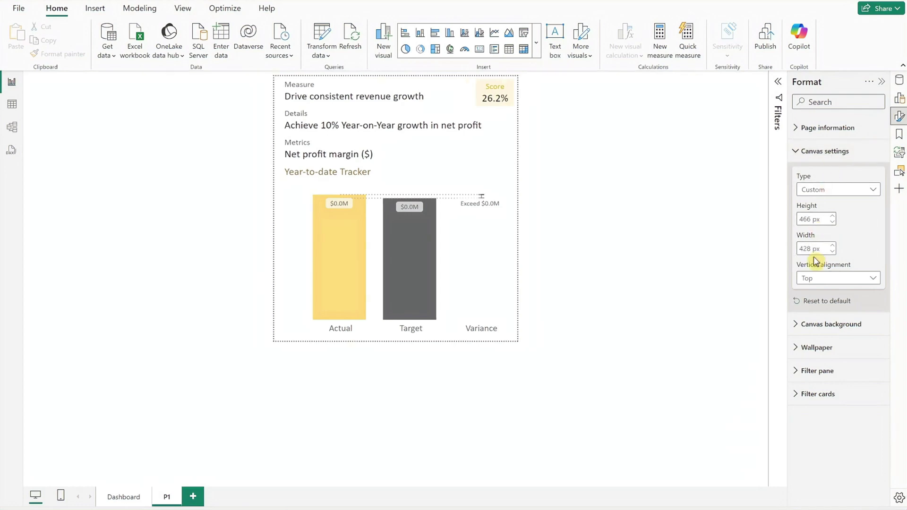
{"action": "right_click", "coordinate": [171, 499]}
{"action": "left_click", "coordinate": [197, 437]}
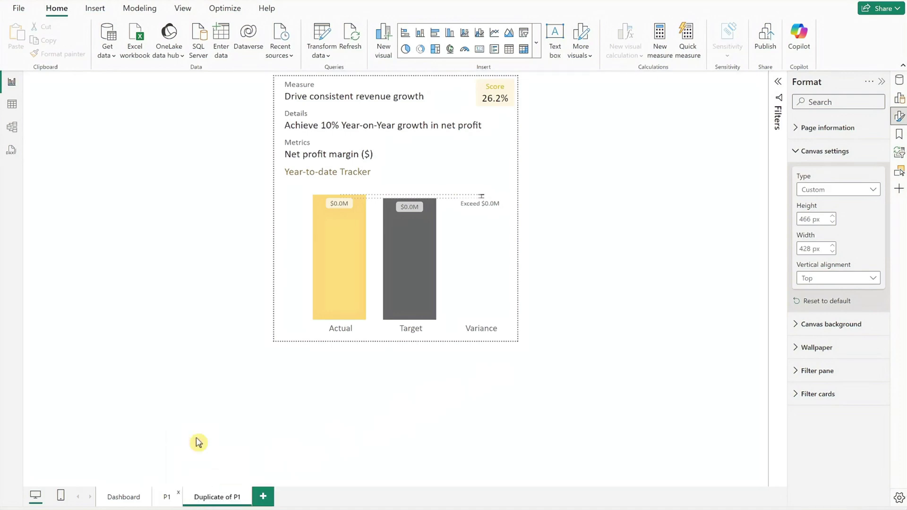
{"action": "right_click", "coordinate": [208, 496]}
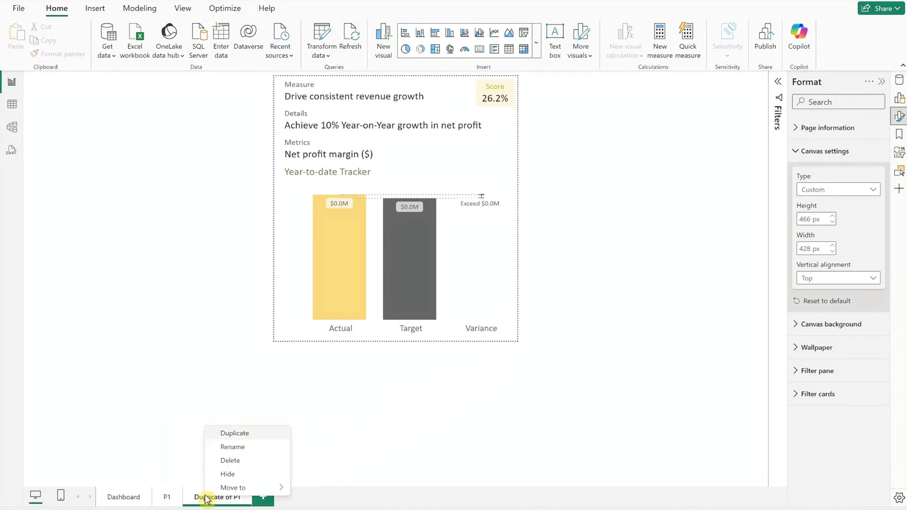
{"action": "left_click", "coordinate": [221, 448]}
{"action": "type", "text": "P2"}
{"action": "key", "text": "Return"}
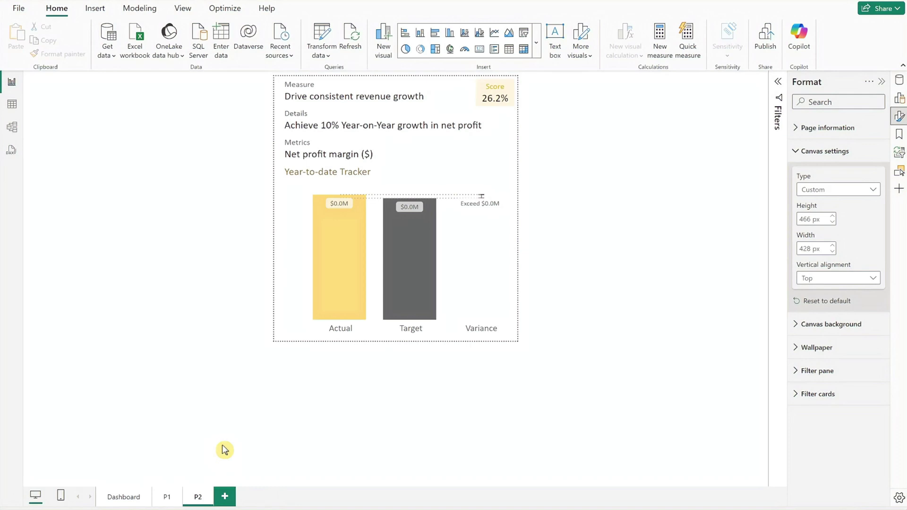
- Filter the goal card to pillar P2 only instead of P1
{"action": "left_click", "coordinate": [405, 153]}
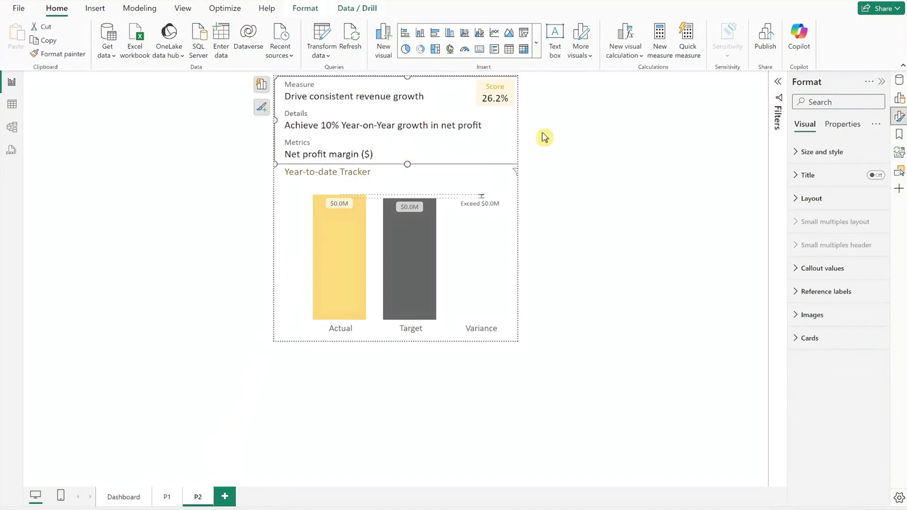
{"action": "left_click", "coordinate": [777, 82]}
{"action": "left_click", "coordinate": [732, 242]}
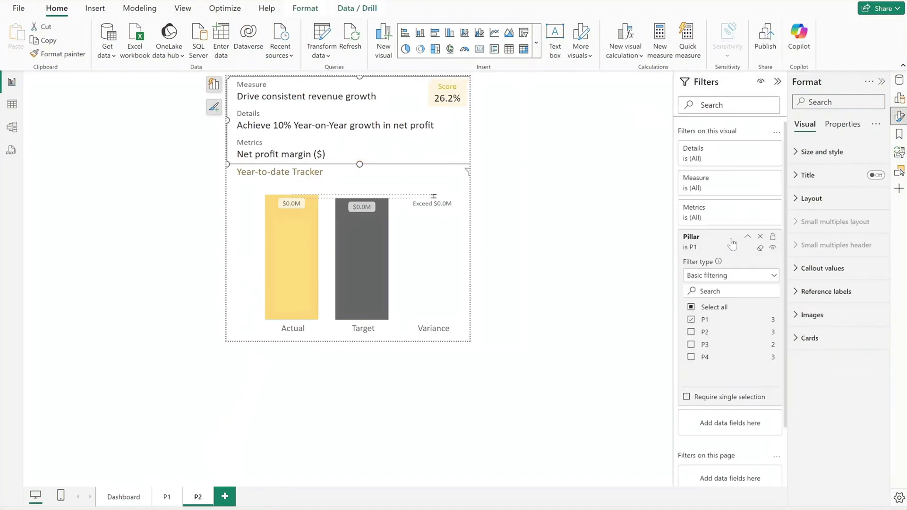
{"action": "left_click", "coordinate": [690, 332]}
{"action": "left_click", "coordinate": [690, 320]}
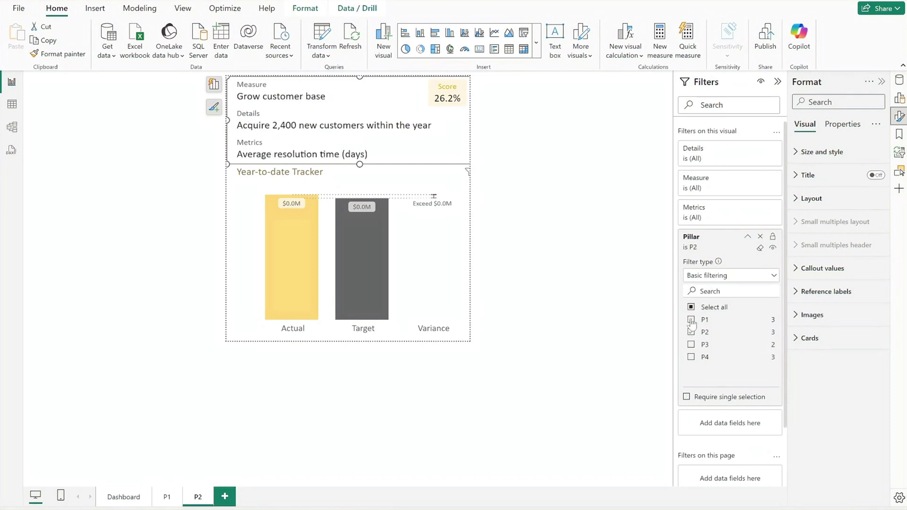
- Filter the Year-to-date Tracker chart and the Score card to pillar P2
{"action": "left_click", "coordinate": [468, 291]}
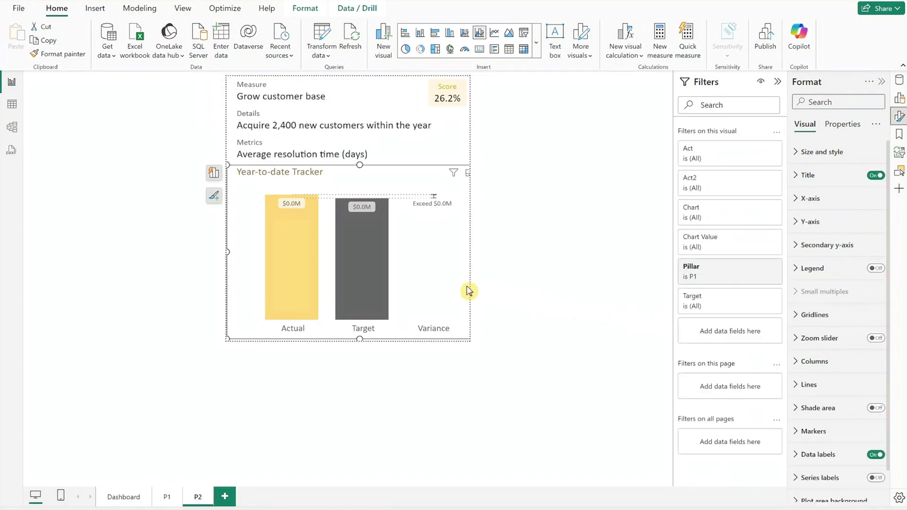
{"action": "left_click", "coordinate": [687, 274]}
{"action": "left_click", "coordinate": [691, 361]}
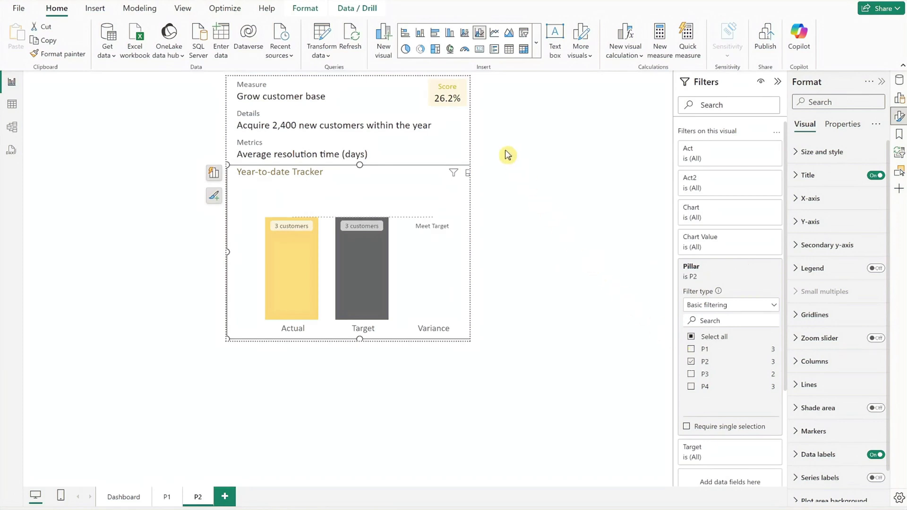
{"action": "left_click", "coordinate": [461, 106]}
{"action": "left_click", "coordinate": [691, 155]}
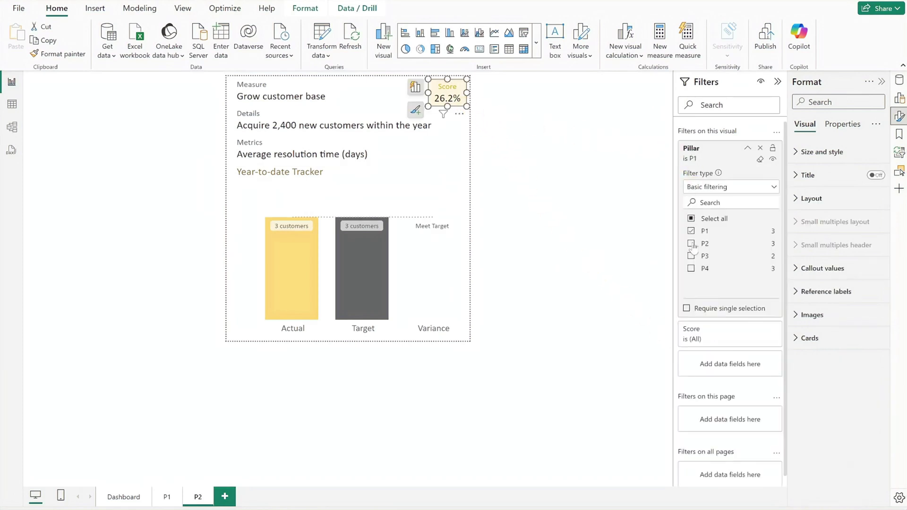
{"action": "left_click", "coordinate": [778, 82]}
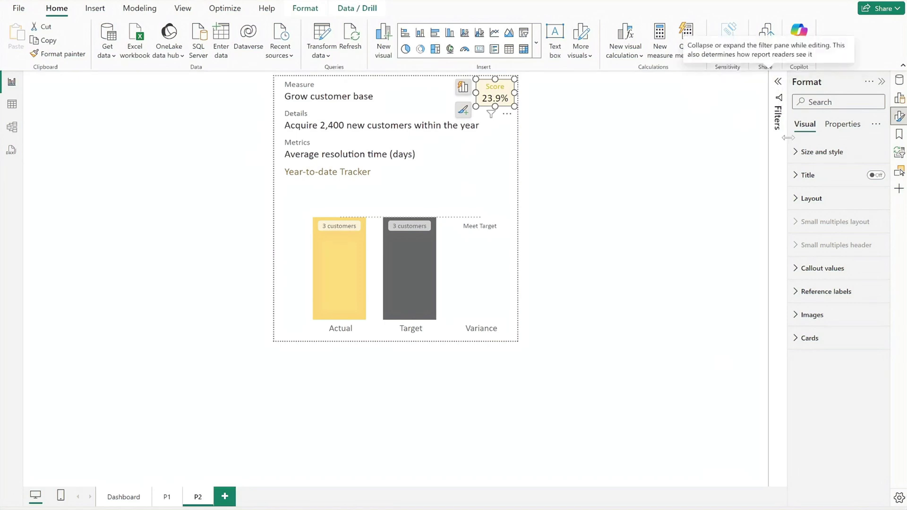
- Make the P2 score card's callout value label brown
{"action": "left_click", "coordinate": [820, 268]}
{"action": "left_click", "coordinate": [813, 380]}
{"action": "scroll", "coordinate": [813, 380], "scroll_direction": "down", "scroll_amount": 3}
{"action": "left_click", "coordinate": [819, 402]}
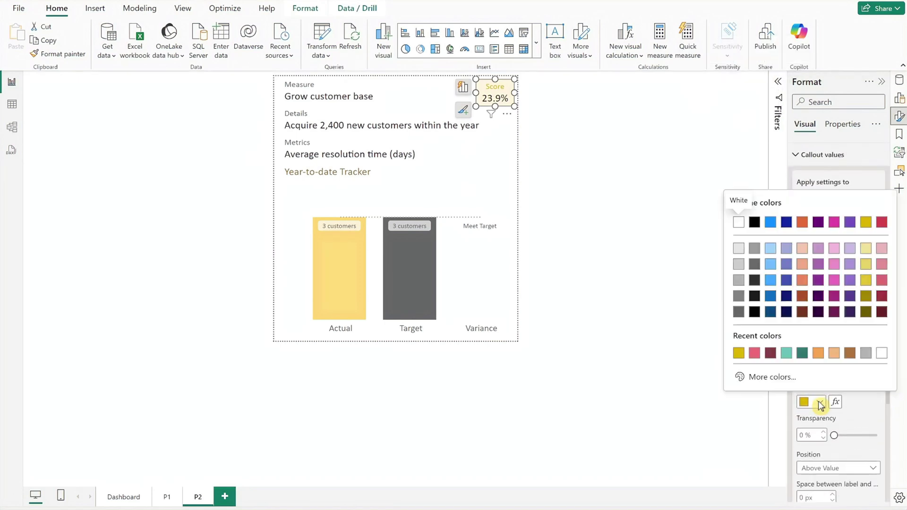
{"action": "left_click", "coordinate": [849, 354]}
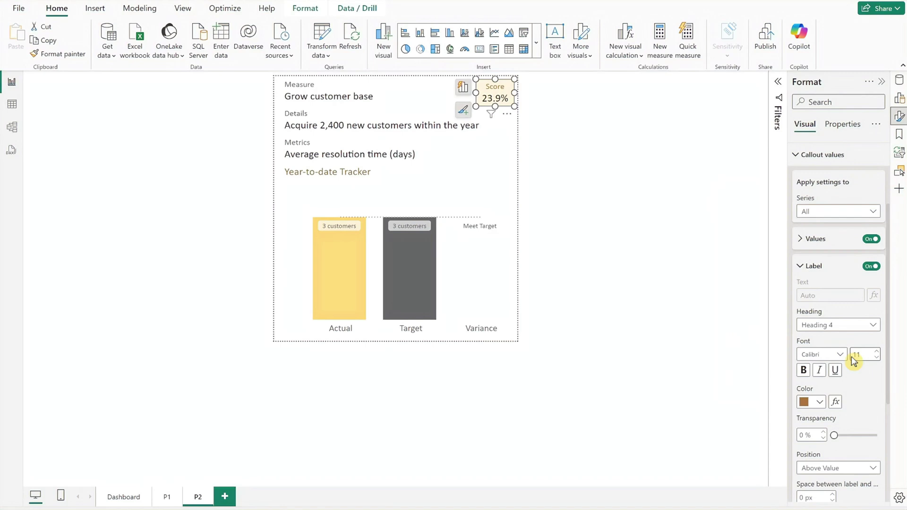
{"action": "left_click", "coordinate": [822, 155]}
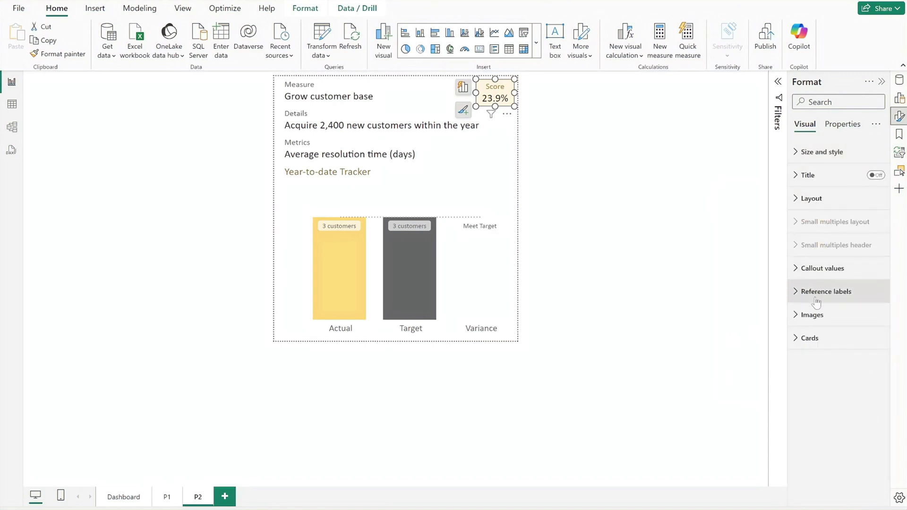
- Give the score card a new background colour
{"action": "left_click", "coordinate": [810, 338]}
{"action": "scroll", "coordinate": [814, 341], "scroll_direction": "down", "scroll_amount": 2}
{"action": "left_click", "coordinate": [819, 389]}
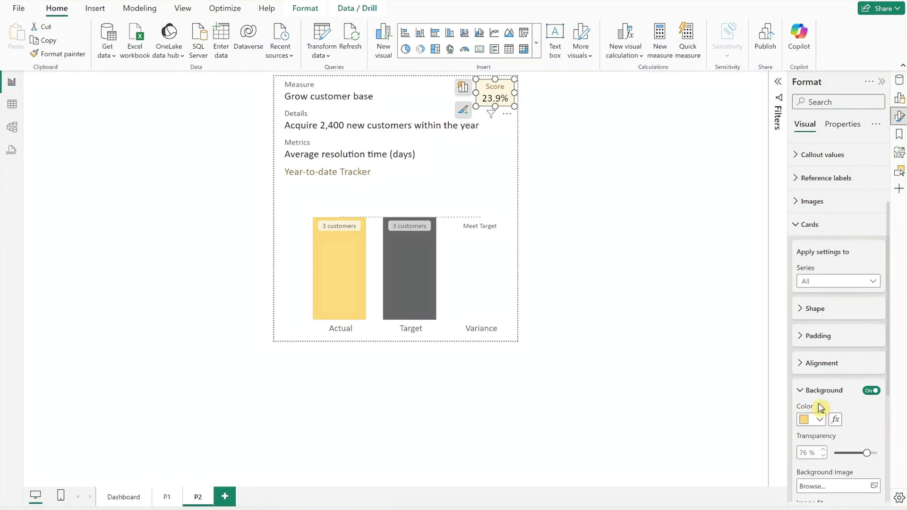
{"action": "left_click", "coordinate": [808, 419]}
{"action": "left_click", "coordinate": [849, 380]}
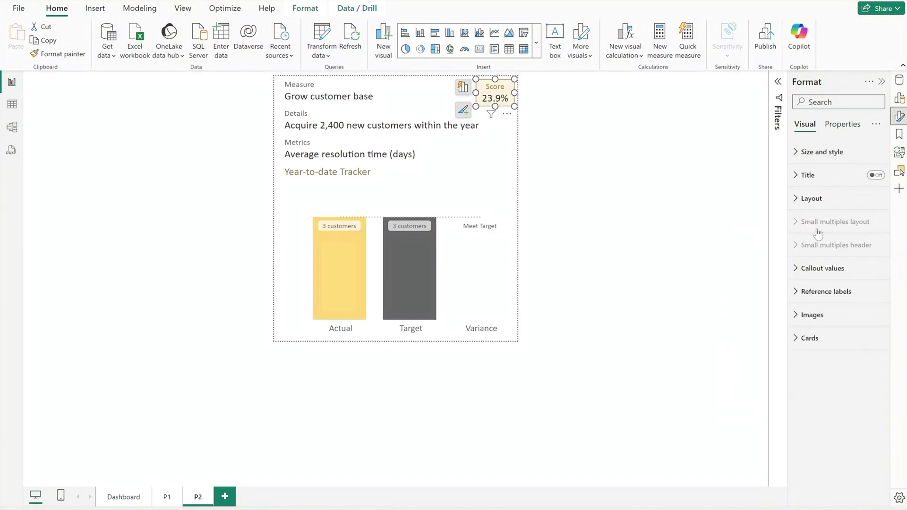
- Make the Year-to-date Tracker chart title text brown
{"action": "left_click", "coordinate": [516, 244]}
{"action": "left_click", "coordinate": [807, 175]}
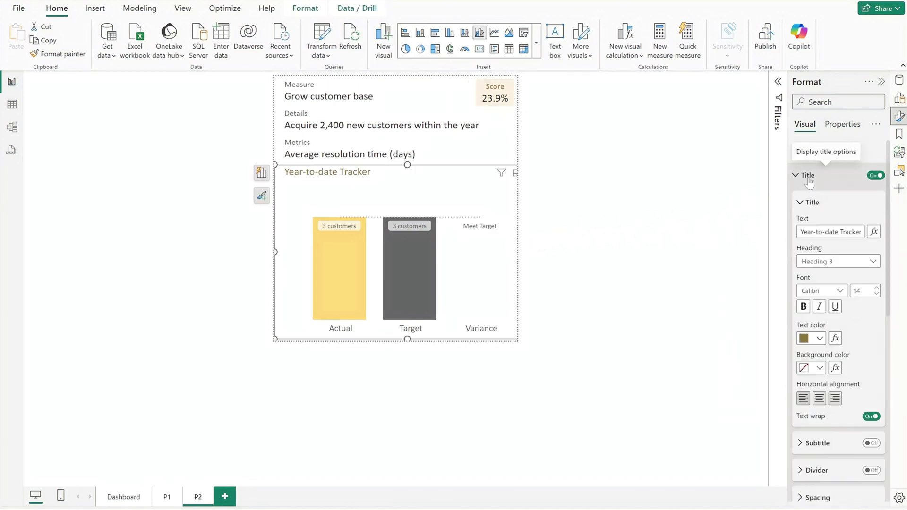
{"action": "left_click", "coordinate": [820, 338]}
{"action": "left_click", "coordinate": [753, 289]}
{"action": "left_click", "coordinate": [806, 177]}
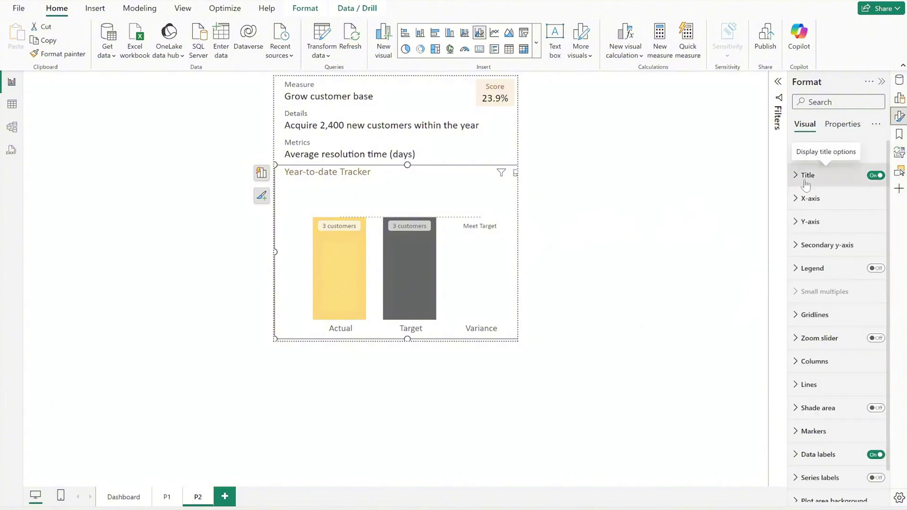
- Turn the chart's Actual column orange
{"action": "left_click", "coordinate": [808, 362]}
{"action": "left_click", "coordinate": [819, 474]}
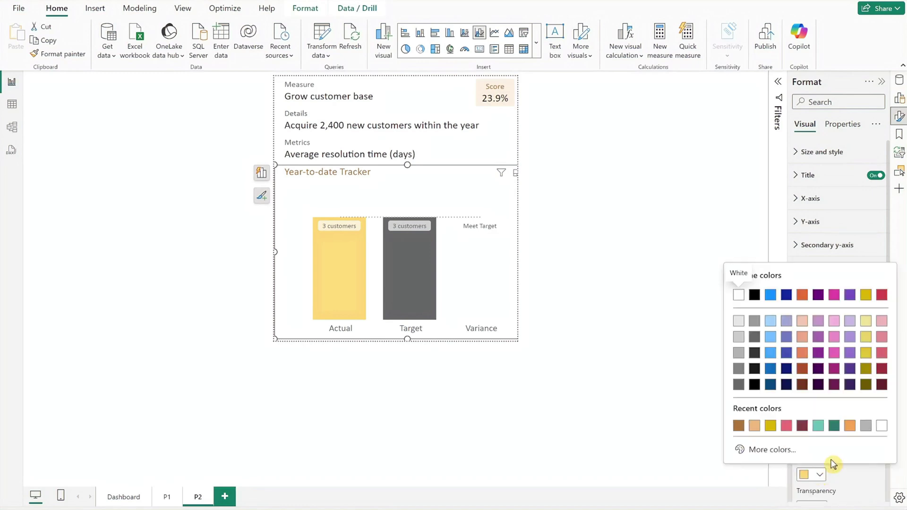
{"action": "left_click", "coordinate": [852, 430]}
{"action": "left_click", "coordinate": [818, 366]}
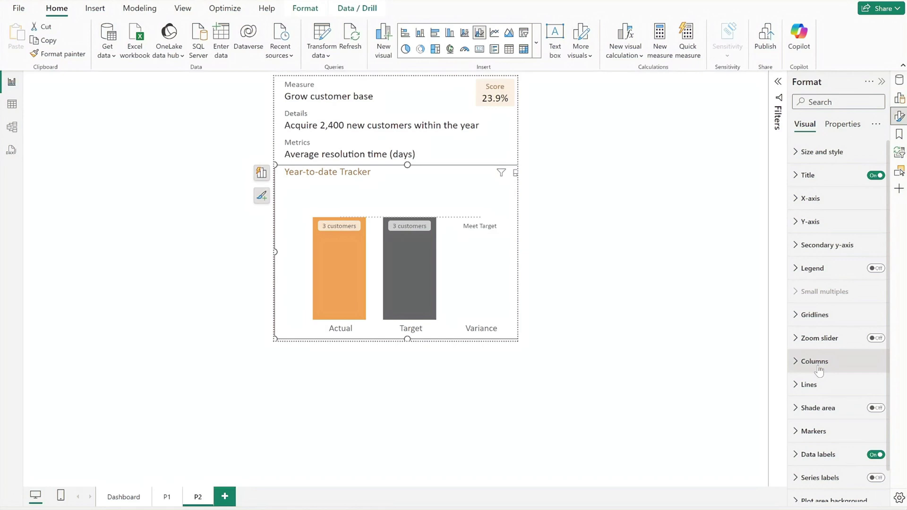
- Duplicate the P2 page, rename the copy, and add a new blank page
{"action": "right_click", "coordinate": [198, 496]}
{"action": "left_click", "coordinate": [222, 434]}
{"action": "right_click", "coordinate": [236, 497]}
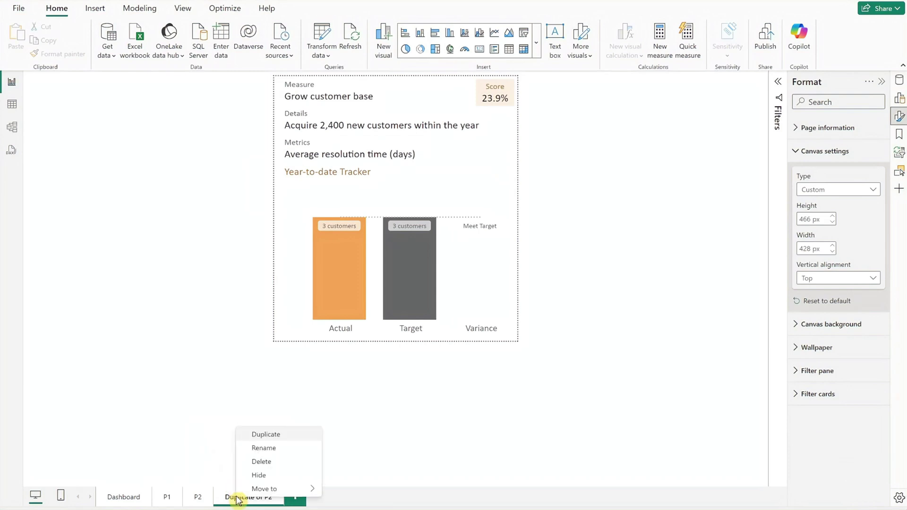
{"action": "left_click", "coordinate": [263, 447]}
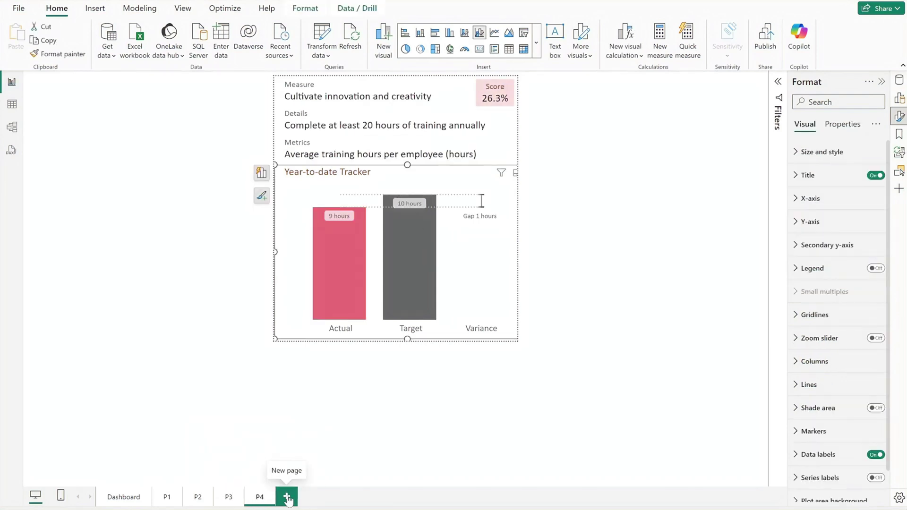
{"action": "left_click", "coordinate": [287, 497]}
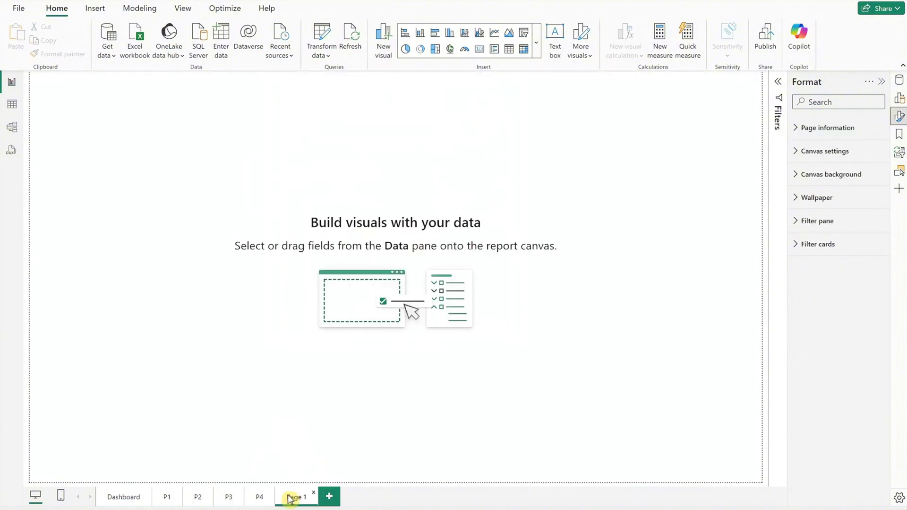
- Rename the new page 'Info' and make it a Tooltip page
{"action": "left_click", "coordinate": [828, 128]}
{"action": "triple_click", "coordinate": [803, 166]}
{"action": "type", "text": "Info"}
{"action": "key", "text": "Return"}
{"action": "left_click", "coordinate": [809, 196]}
{"action": "left_click", "coordinate": [812, 223]}
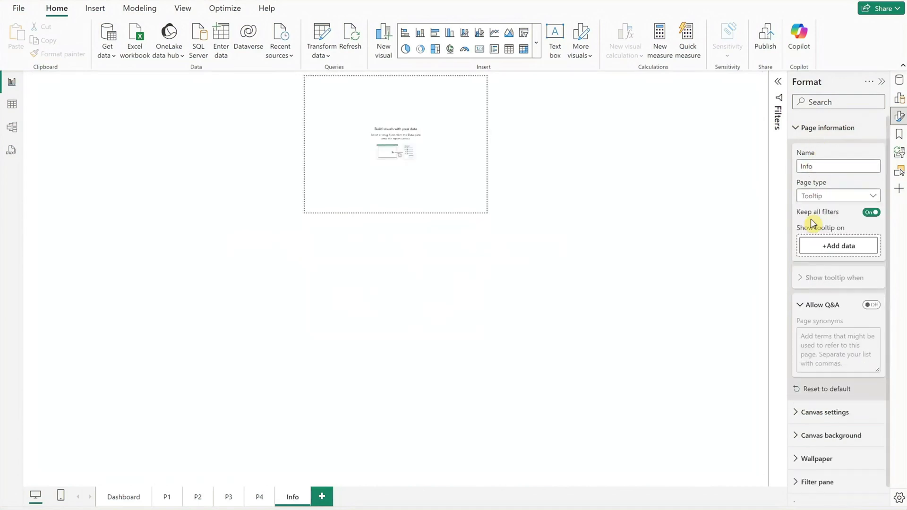
{"action": "left_click", "coordinate": [821, 134]}
- Set the canvas to a Custom size 600 px wide and insert a text box
{"action": "left_click", "coordinate": [822, 151]}
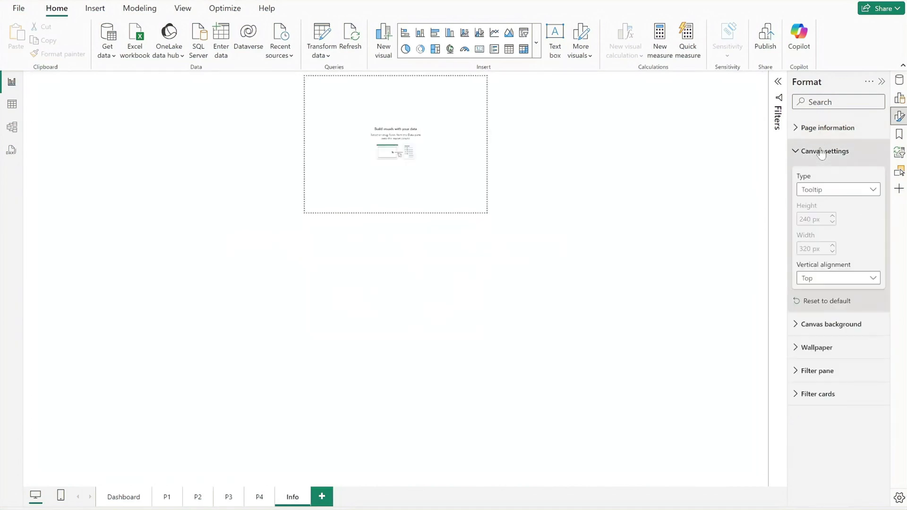
{"action": "left_click", "coordinate": [820, 189]}
{"action": "left_click", "coordinate": [819, 258]}
{"action": "double_click", "coordinate": [809, 248]}
{"action": "type", "text": "600"}
{"action": "key", "text": "Return"}
{"action": "left_click", "coordinate": [555, 51]}
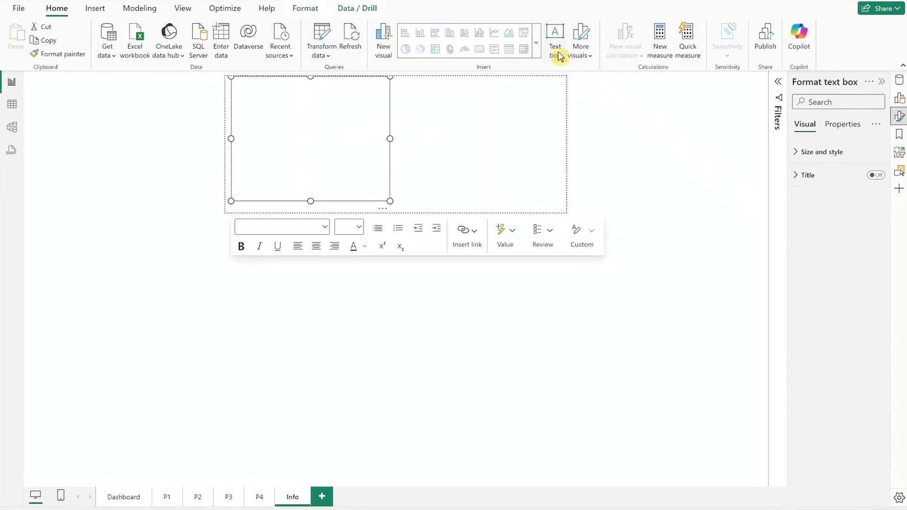
- Set the text box font to Calibri 12 and paste in the score formula
{"action": "left_click", "coordinate": [325, 228]}
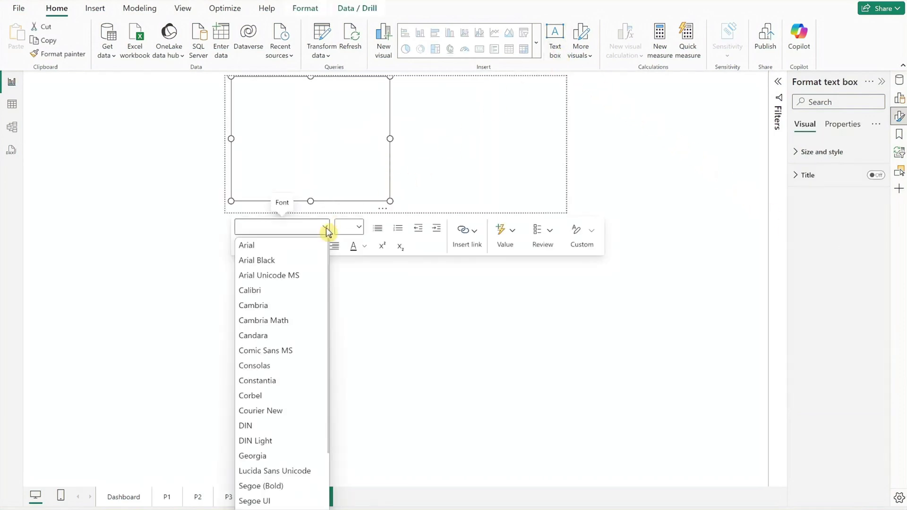
{"action": "left_click", "coordinate": [305, 290]}
{"action": "left_click", "coordinate": [354, 227]}
{"action": "left_click", "coordinate": [348, 320]}
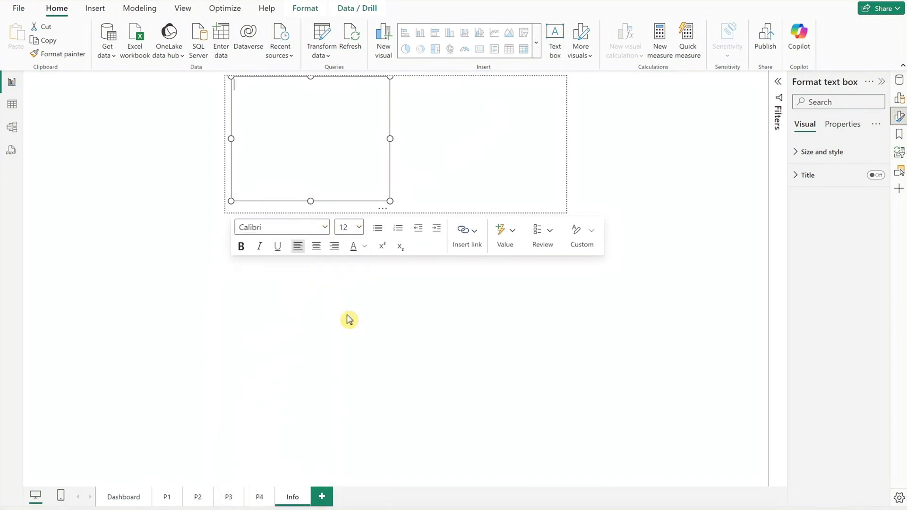
{"action": "type", "text": "Formula = ((Worst Case - Actual Value) / (Worst Case - Best Case)) * Weighting"}
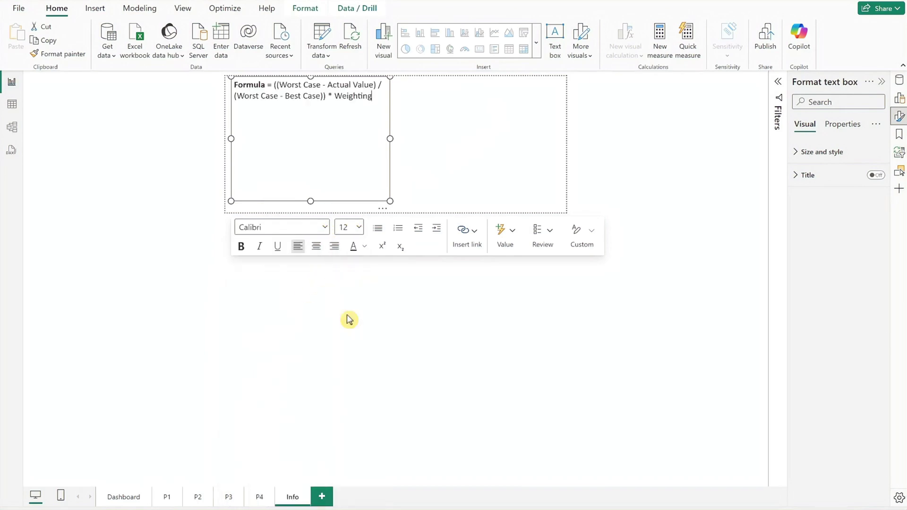
- Size the text box to width 526, height 38, horizontal position 9
{"action": "left_click", "coordinate": [805, 152]}
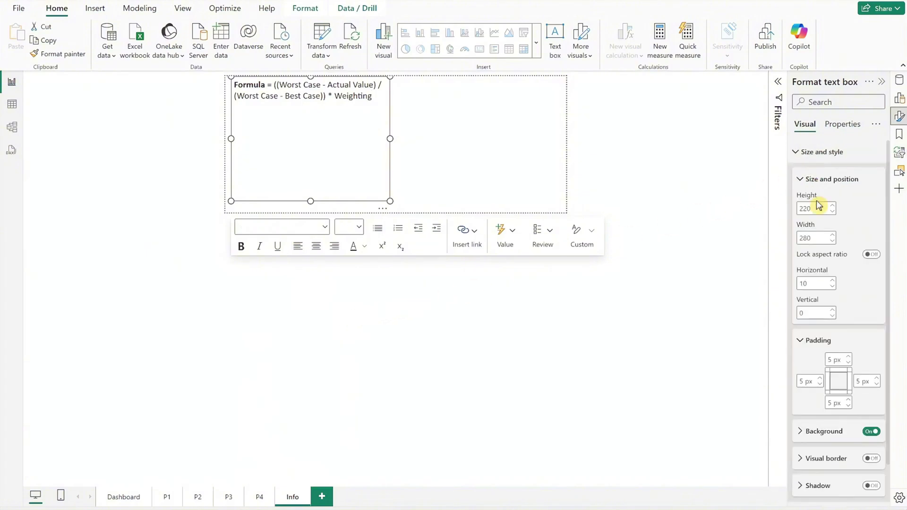
{"action": "left_click", "coordinate": [815, 238]}
{"action": "type", "text": "526"}
{"action": "left_click", "coordinate": [812, 208]}
{"action": "type", "text": "38"}
{"action": "left_click", "coordinate": [812, 284]}
{"action": "type", "text": "9"}
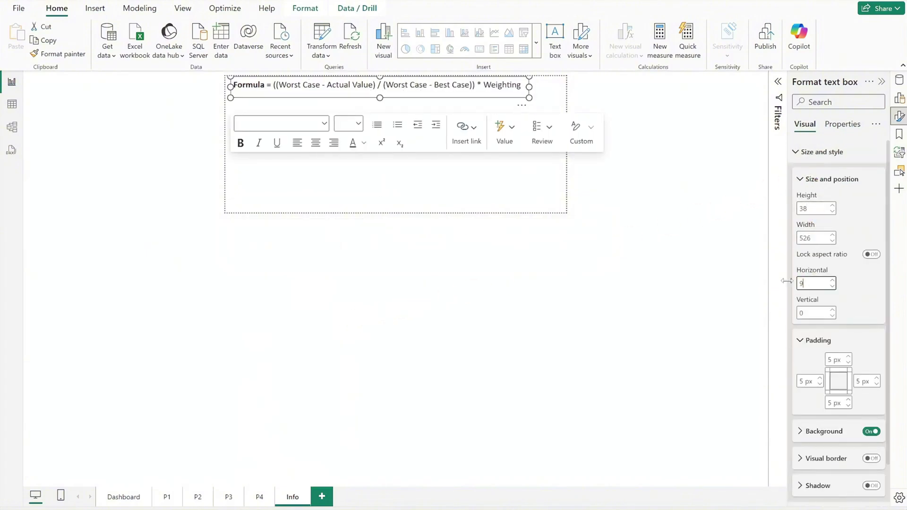
- Set the Info canvas width to 526, then return to the Dashboard page
{"action": "left_click", "coordinate": [754, 280]}
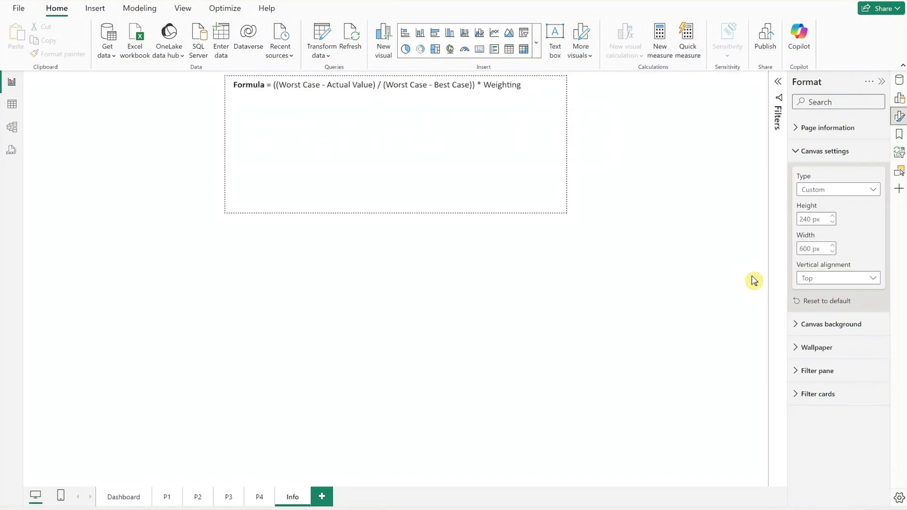
{"action": "left_click", "coordinate": [805, 218]}
{"action": "left_click", "coordinate": [805, 247]}
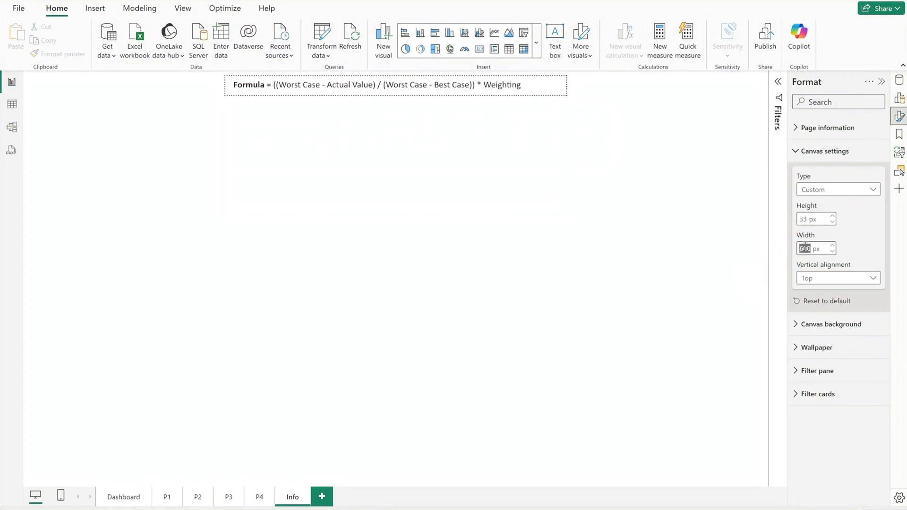
{"action": "type", "text": "526"}
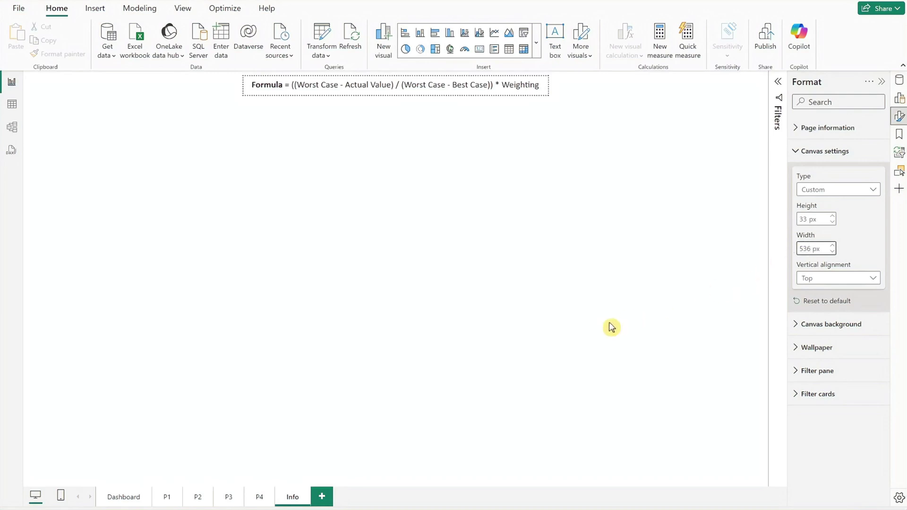
{"action": "left_click", "coordinate": [119, 500]}
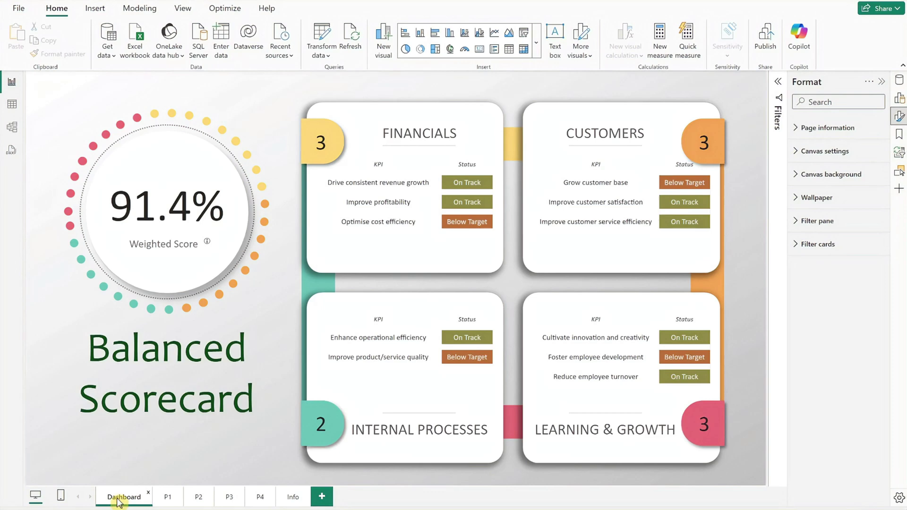
- Turn on the Weighted Score info icon's tooltip using the Info report page, and check it
{"action": "left_click", "coordinate": [210, 247]}
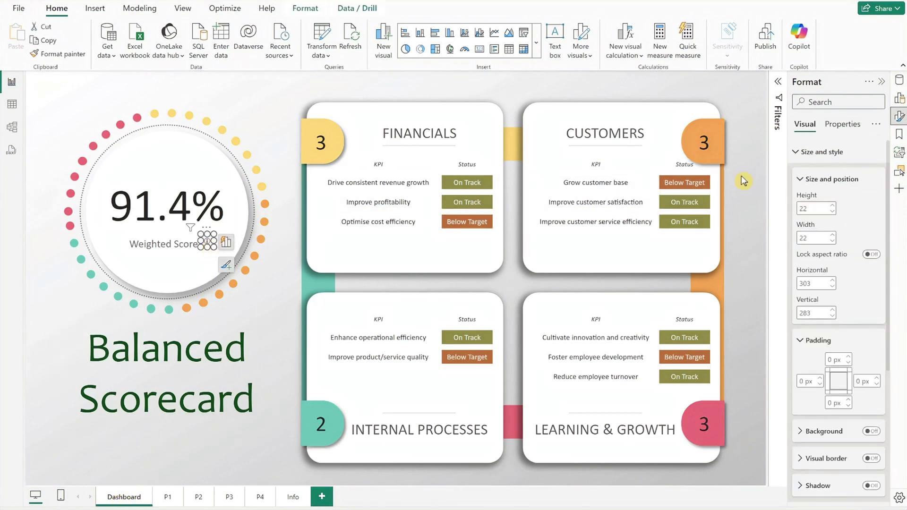
{"action": "left_click", "coordinate": [843, 125]}
{"action": "left_click", "coordinate": [875, 198]}
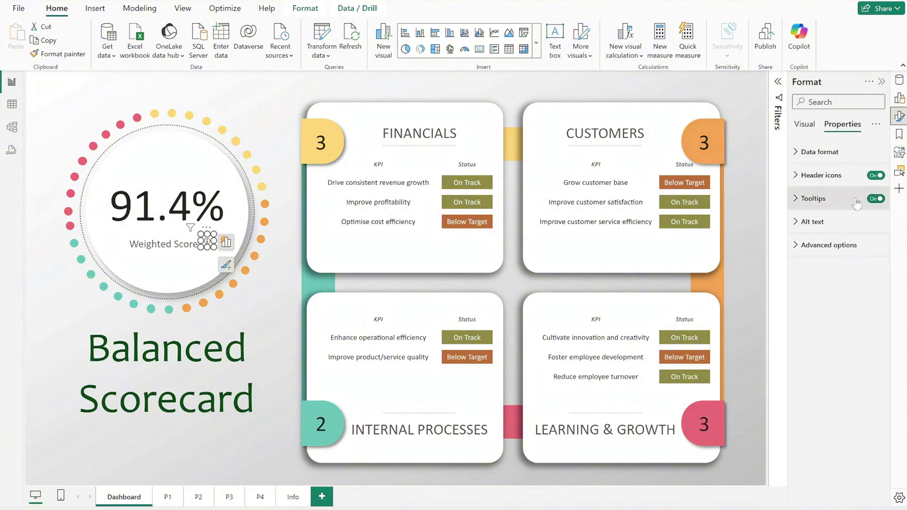
{"action": "left_click", "coordinate": [823, 200]}
{"action": "left_click", "coordinate": [834, 284]}
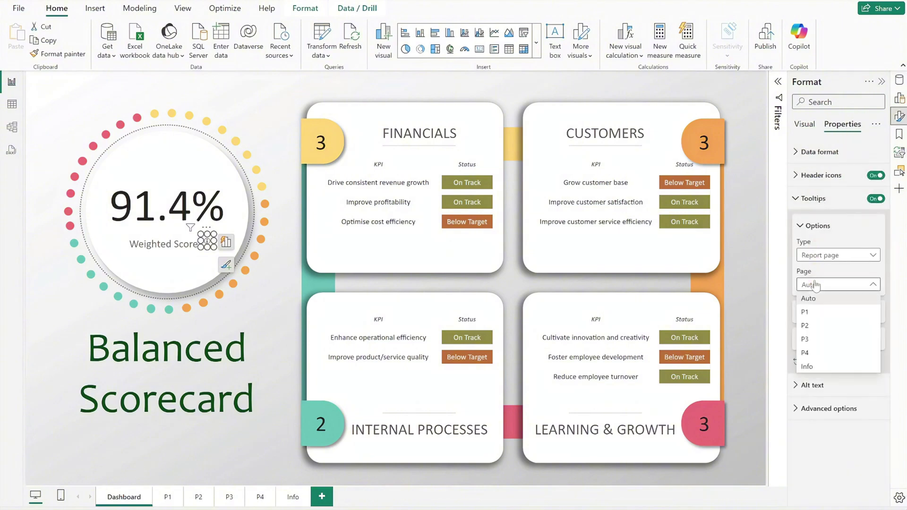
{"action": "left_click", "coordinate": [815, 369]}
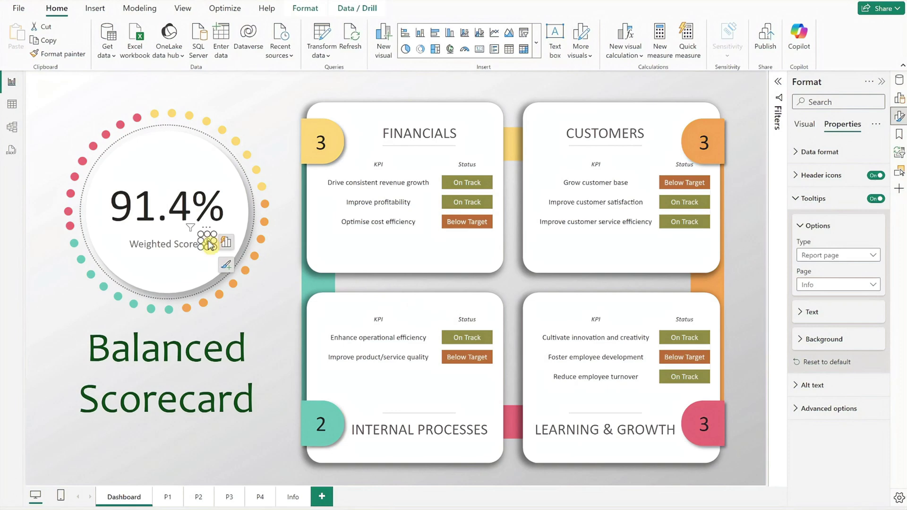
{"action": "mouse_move", "coordinate": [209, 245]}
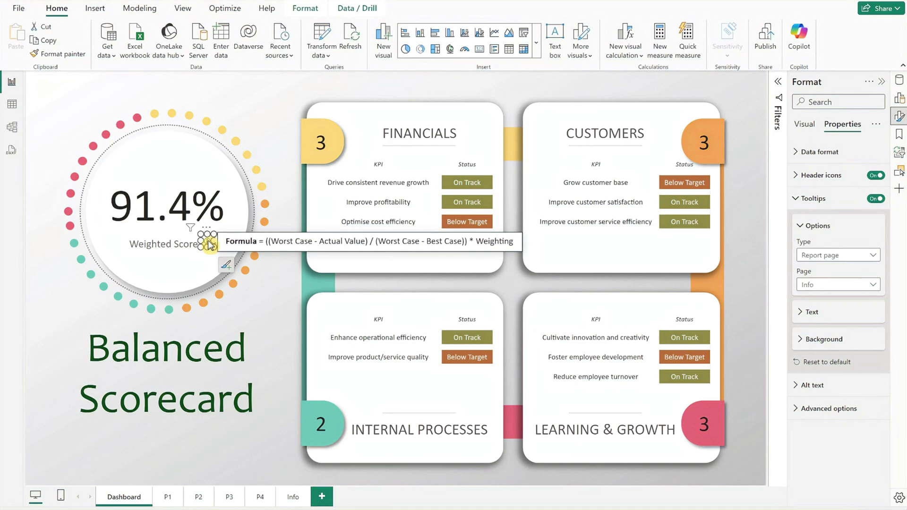
{"action": "left_click", "coordinate": [337, 245]}
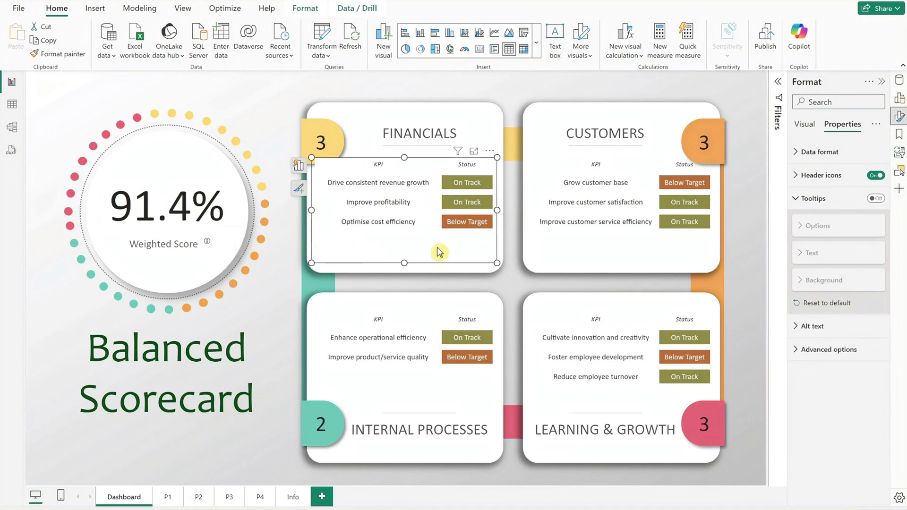
- Give the Financials table the P1 tooltip page and check it on its rows
{"action": "left_click", "coordinate": [852, 226]}
{"action": "left_click", "coordinate": [850, 284]}
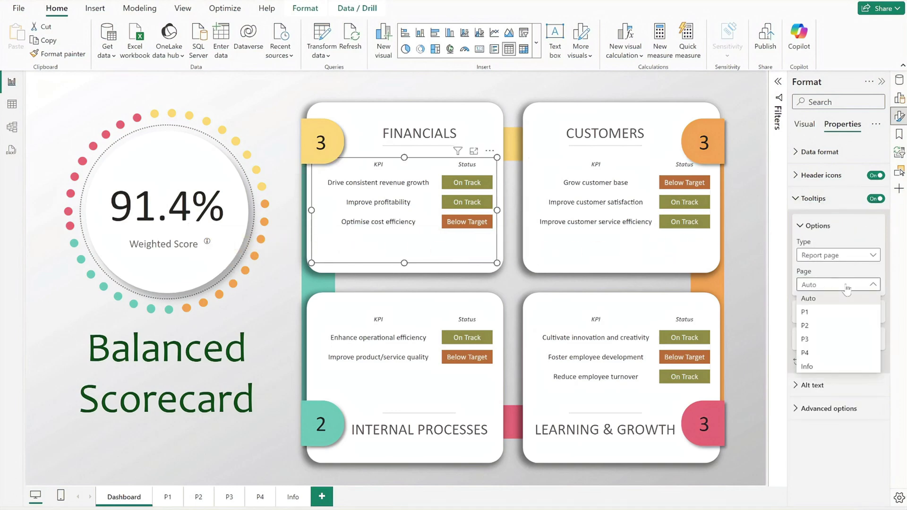
{"action": "left_click", "coordinate": [835, 312]}
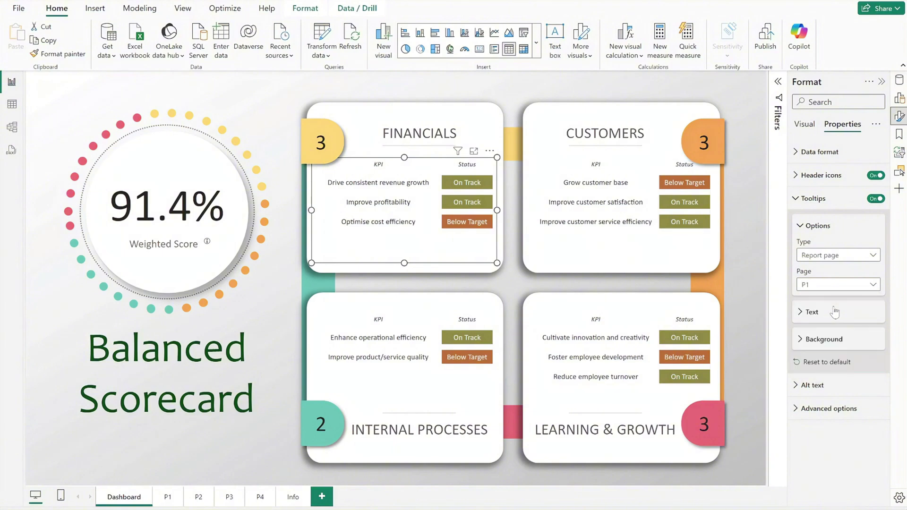
{"action": "mouse_move", "coordinate": [479, 202]}
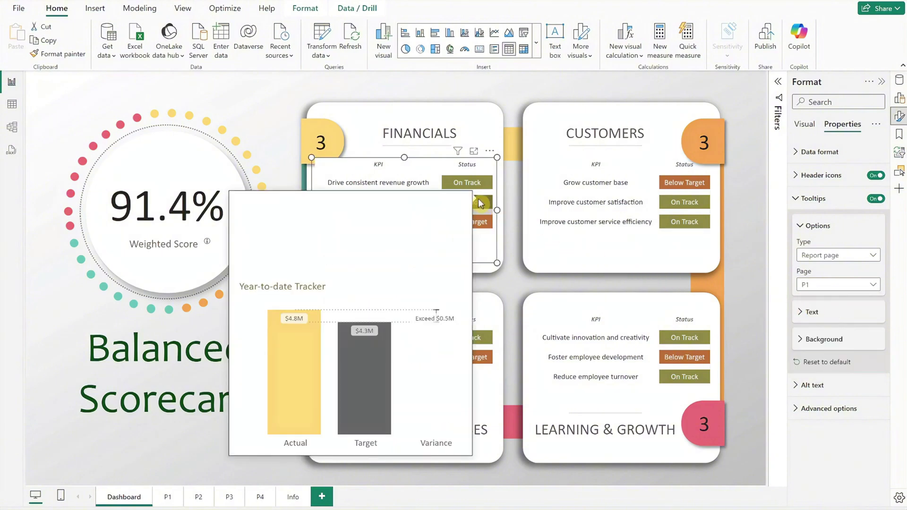
{"action": "mouse_move", "coordinate": [482, 223]}
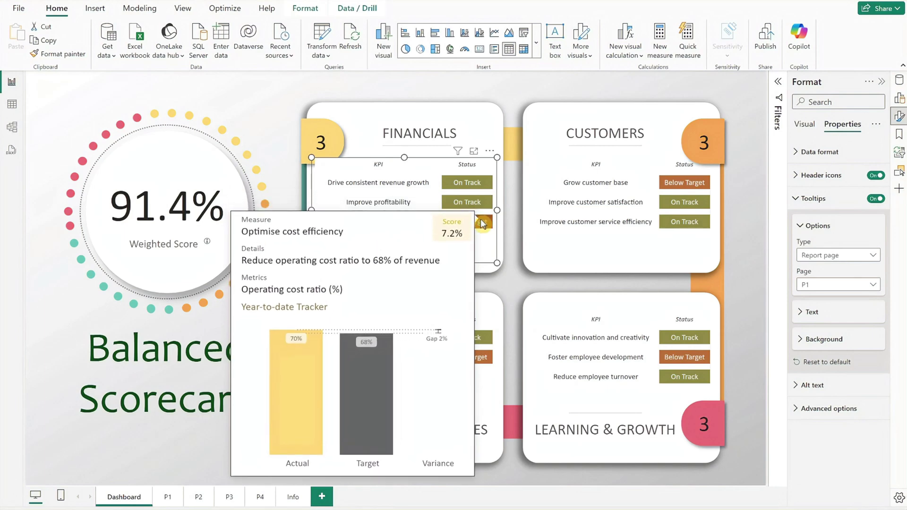
- Set the Customers table's tooltip page to P2
{"action": "left_click", "coordinate": [597, 254]}
{"action": "left_click", "coordinate": [843, 285]}
{"action": "left_click", "coordinate": [831, 325]}
{"action": "mouse_move", "coordinate": [689, 214]}
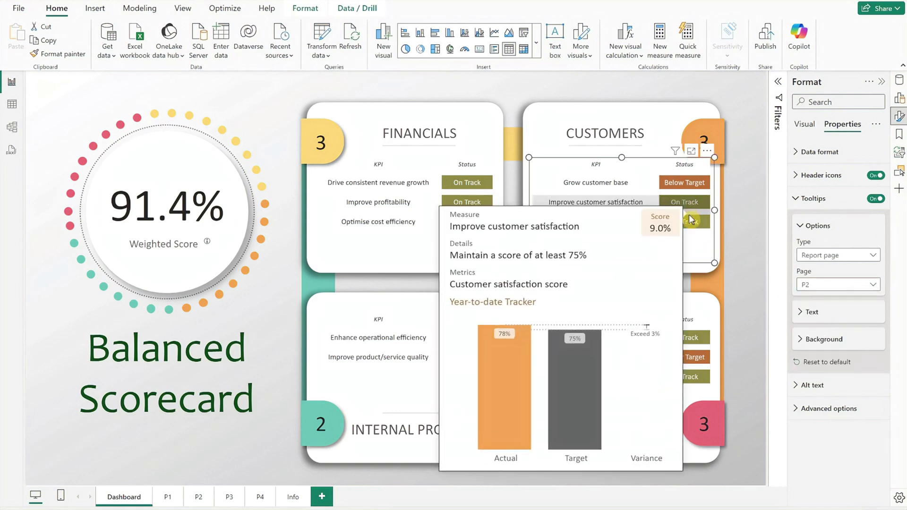
- Turn on tooltips for Internal Processes using page P3
{"action": "left_click", "coordinate": [493, 326]}
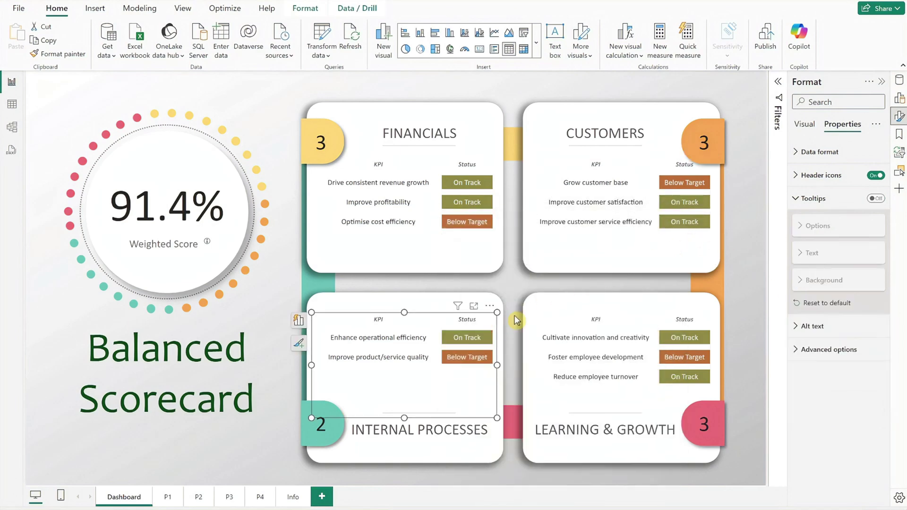
{"action": "left_click", "coordinate": [872, 198]}
{"action": "left_click", "coordinate": [839, 285]}
{"action": "left_click", "coordinate": [822, 342]}
{"action": "mouse_move", "coordinate": [481, 340]}
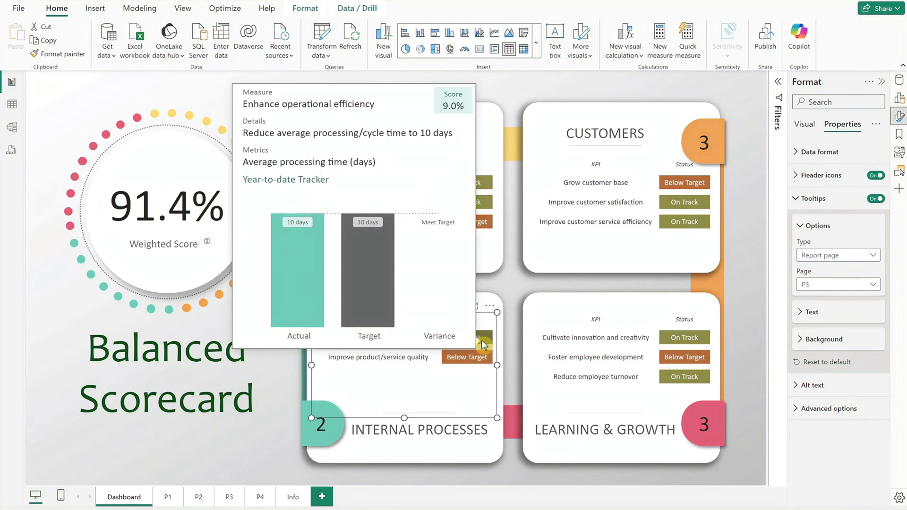
- Turn on tooltips for Learning & Growth using page P4, then deselect it
{"action": "left_click", "coordinate": [539, 394]}
{"action": "left_click", "coordinate": [876, 199]}
{"action": "left_click", "coordinate": [838, 284]}
{"action": "left_click", "coordinate": [821, 353]}
{"action": "mouse_move", "coordinate": [695, 348]}
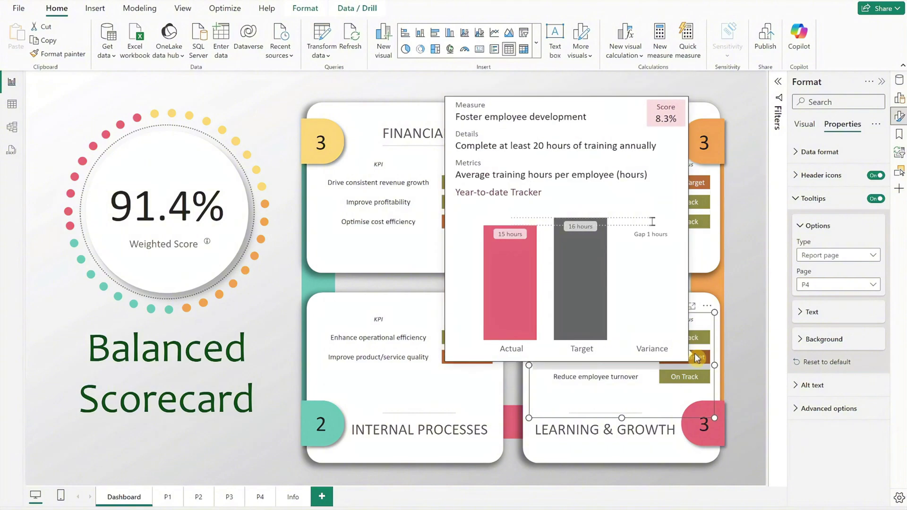
{"action": "left_click", "coordinate": [735, 359]}
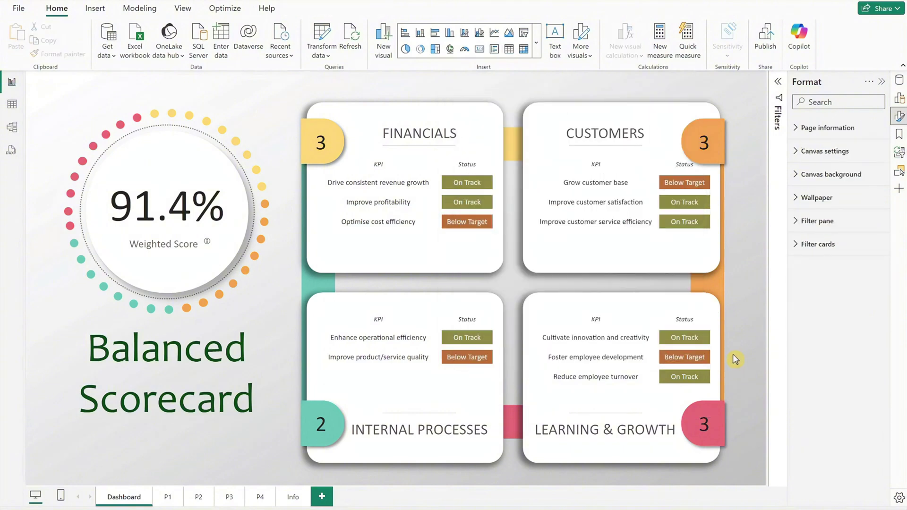